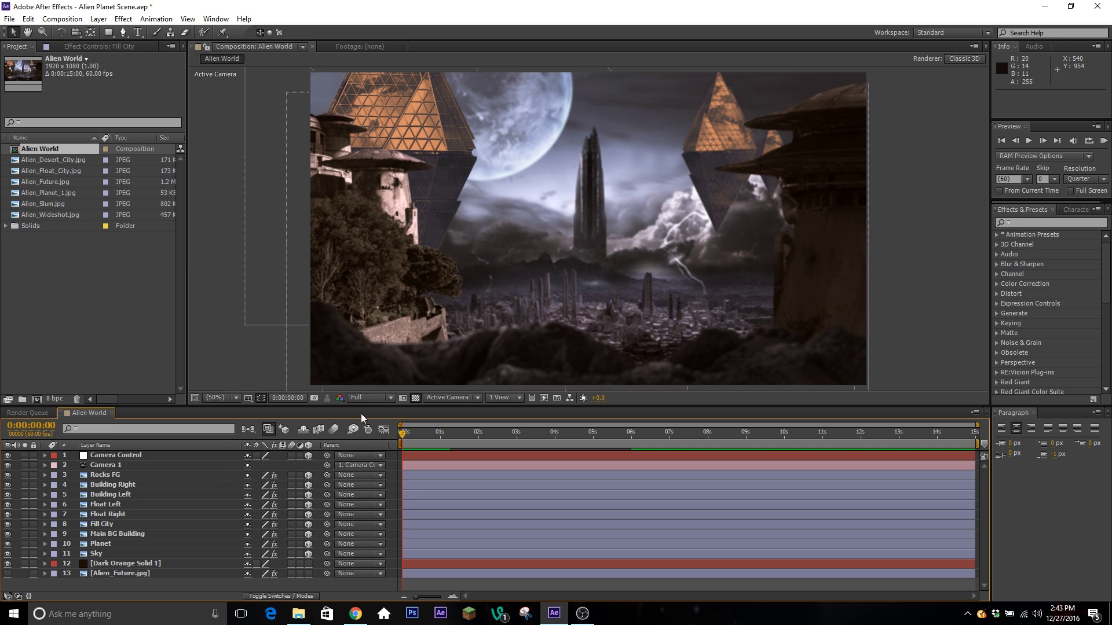
Reveal the Camera Control layer's Position and move it forward along Z to about -633.
left_click(176, 454)
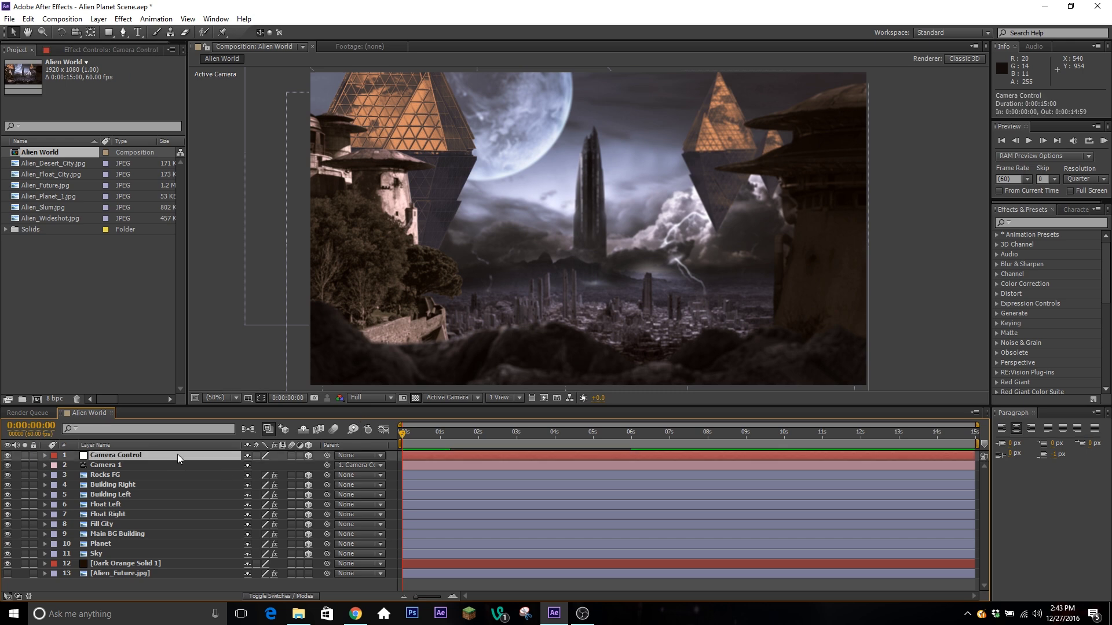
key("p")
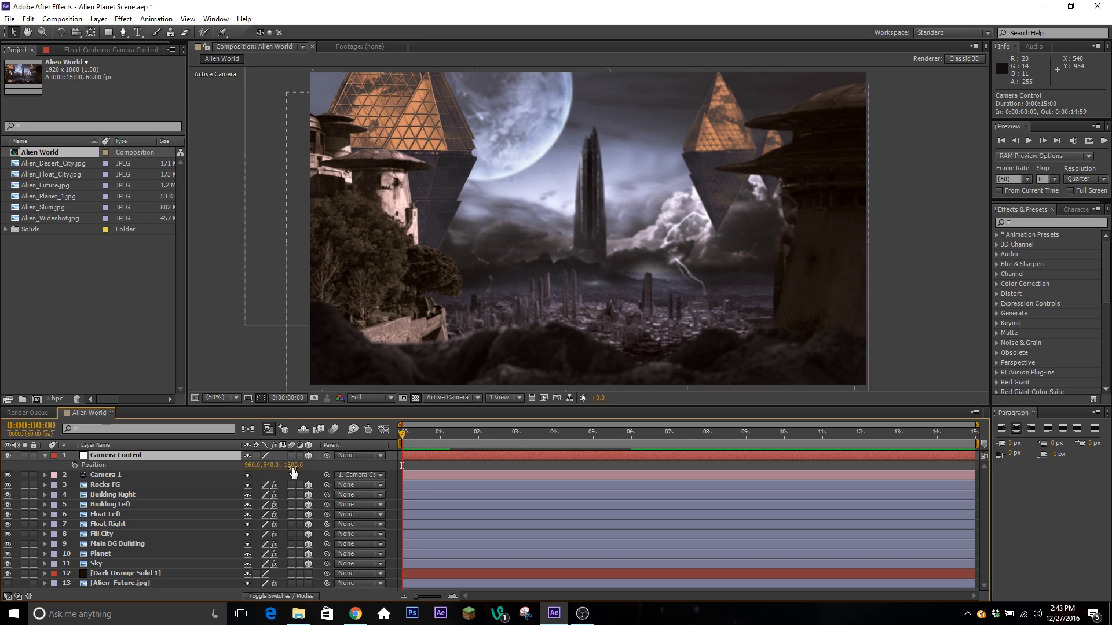
left_click_drag(293, 470, 349, 466)
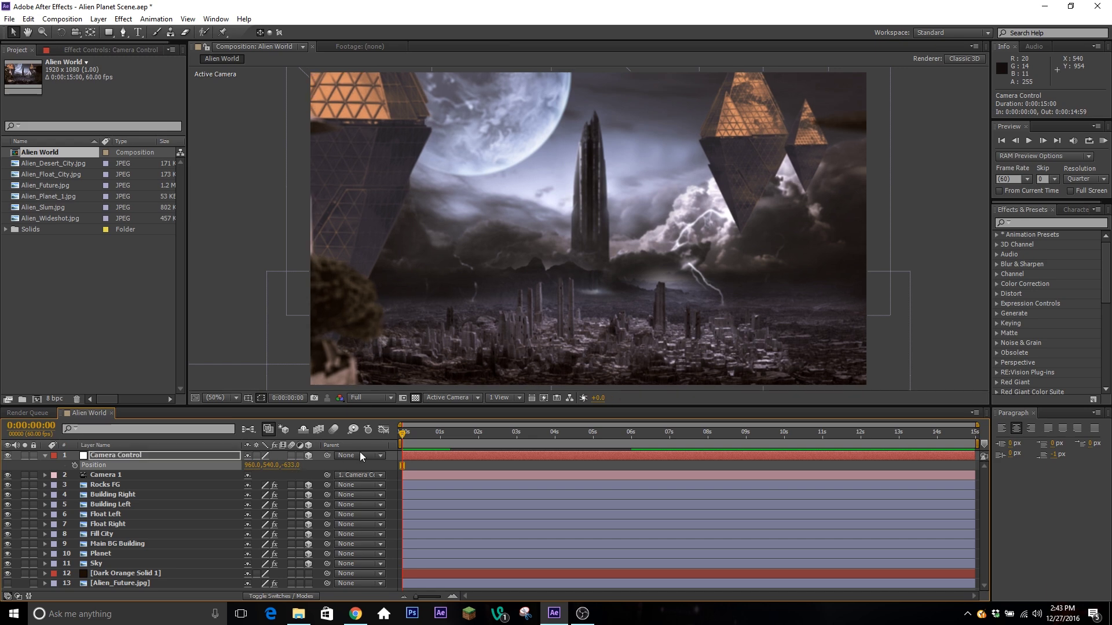
Lower the composition preview to Quarter resolution and set the Camera Control layer's Z position to -1500.
left_click(373, 400)
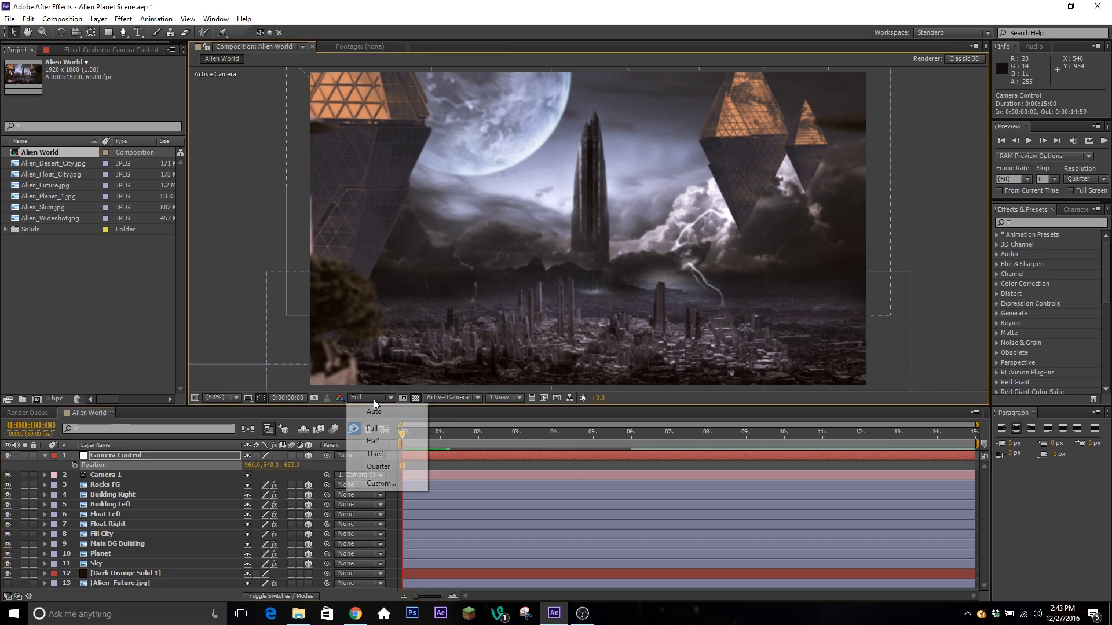
left_click(389, 464)
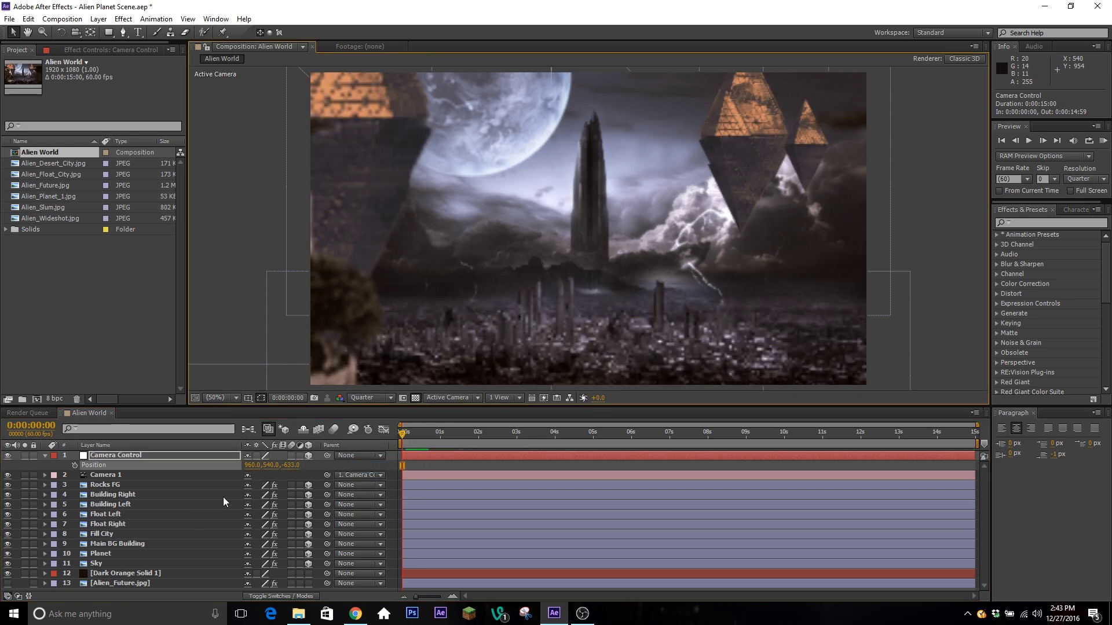
left_click_drag(289, 470, 262, 495)
left_click(293, 465)
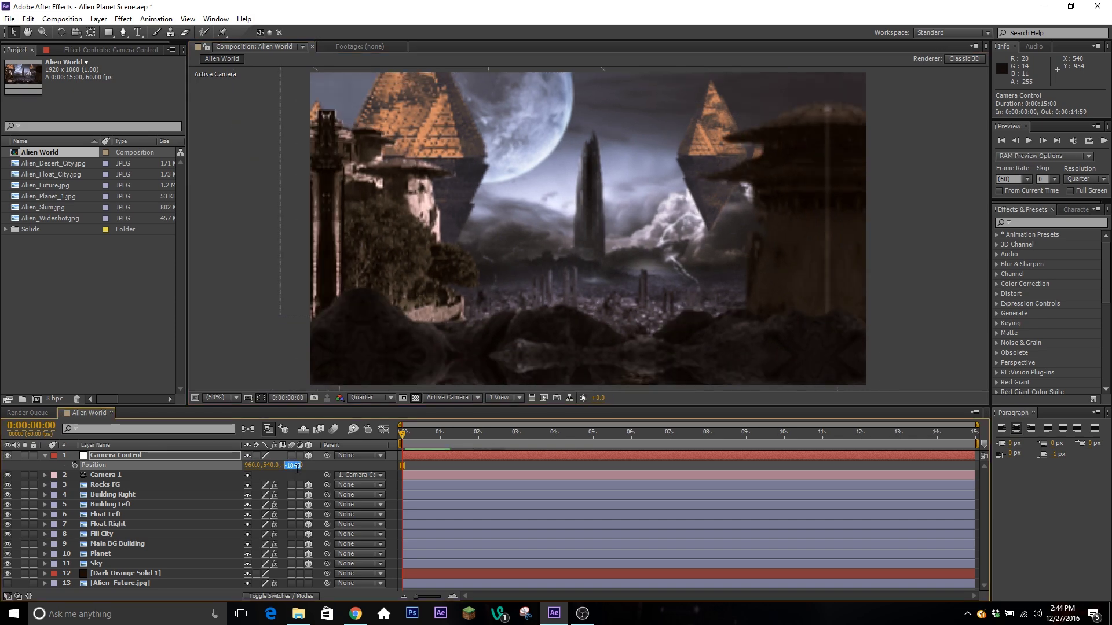
type("-1500")
key("Return")
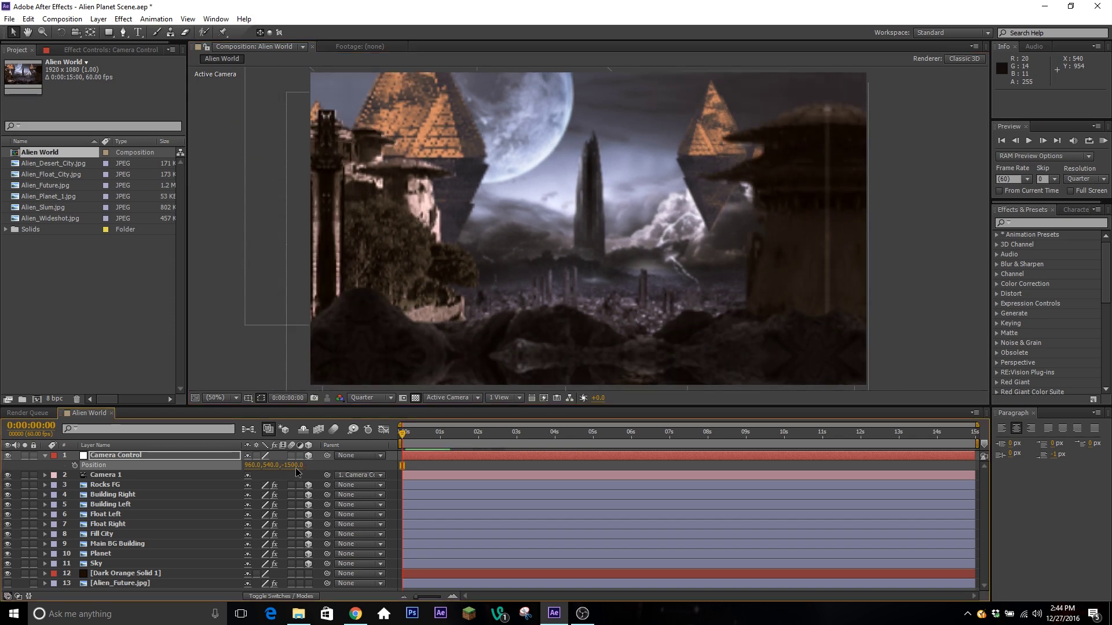
Shift the Camera Control layer's X position to about 921 and set it back to 960.
left_click_drag(255, 465, 213, 480)
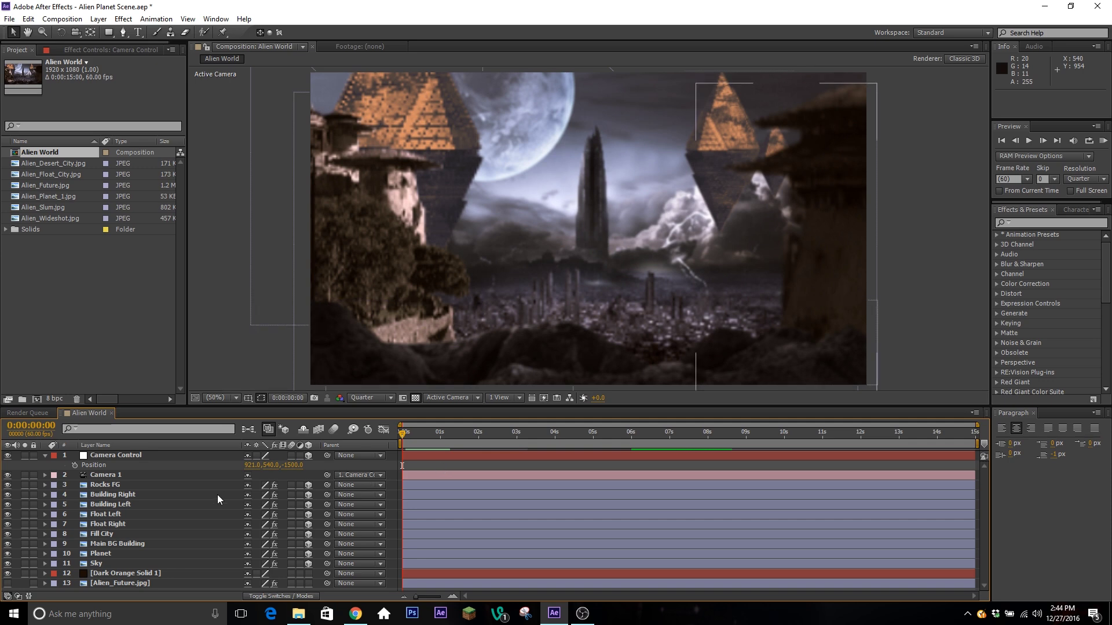
left_click(253, 465)
type("960")
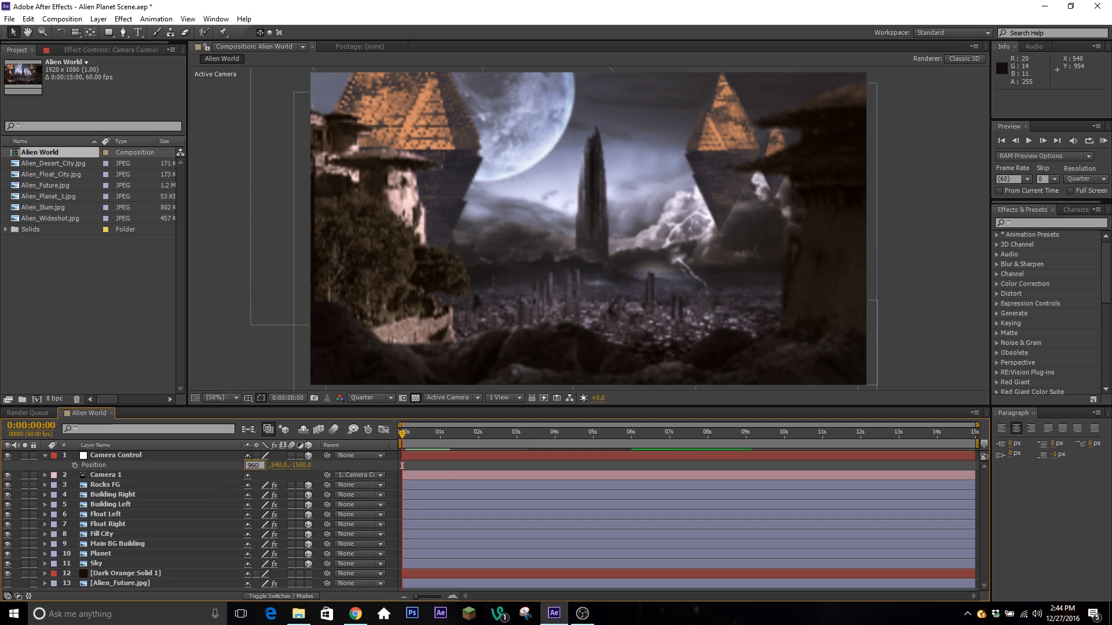
key("Return")
left_click(209, 475)
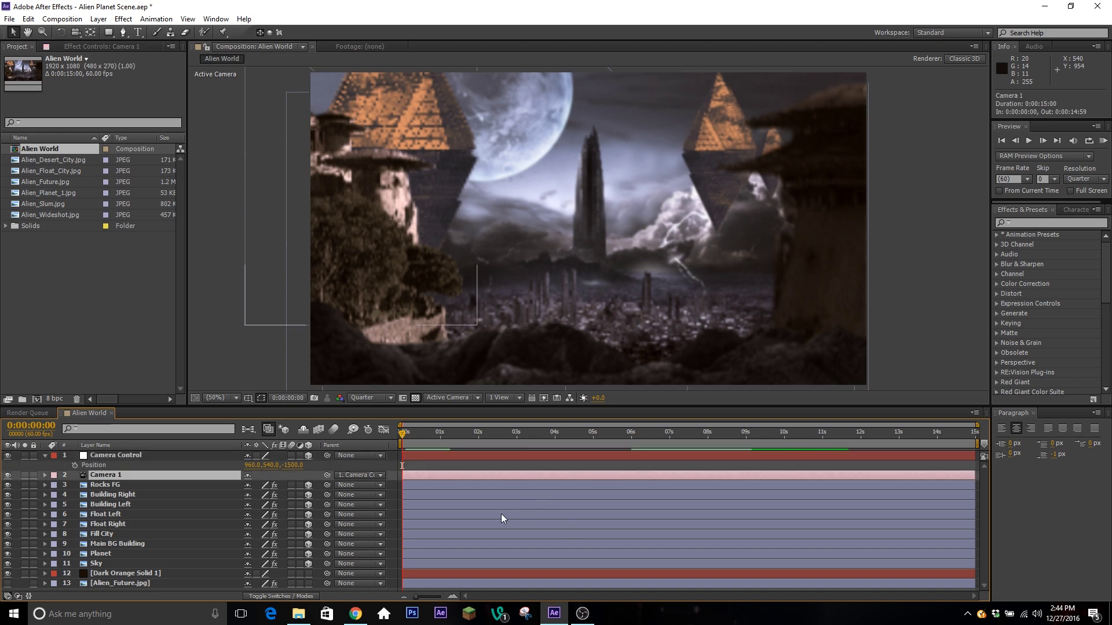
left_click(99, 19)
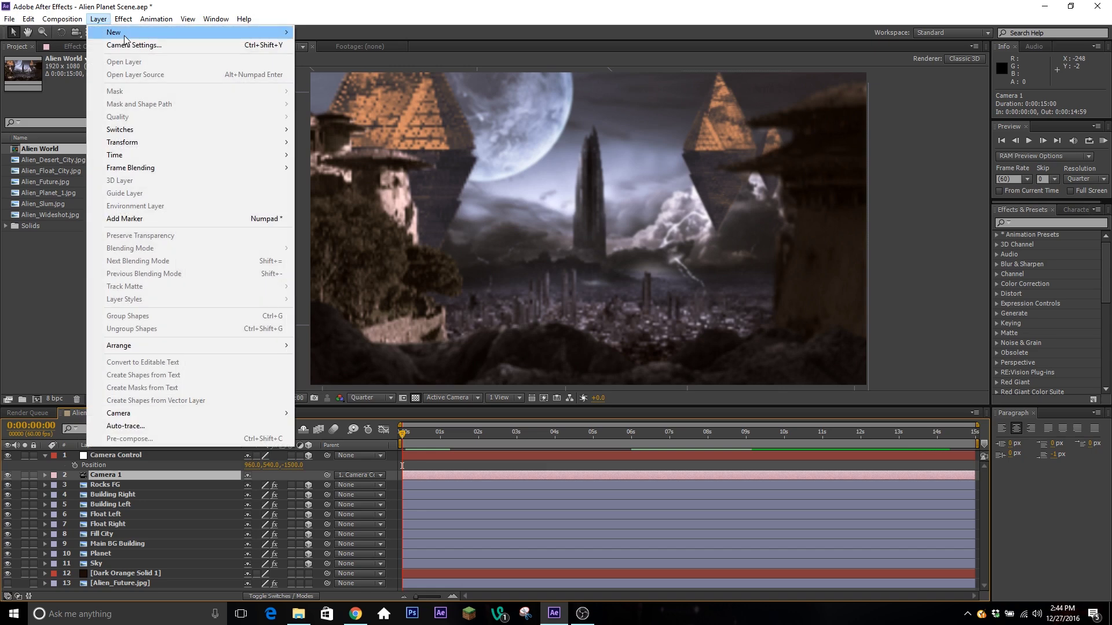
mouse_move(157, 35)
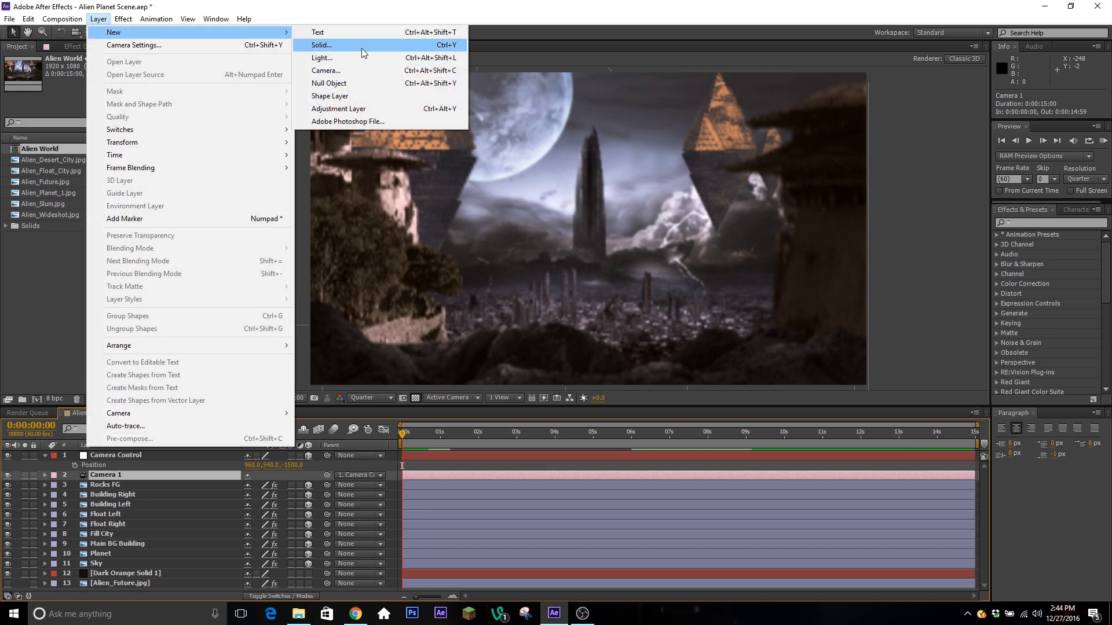
left_click(364, 69)
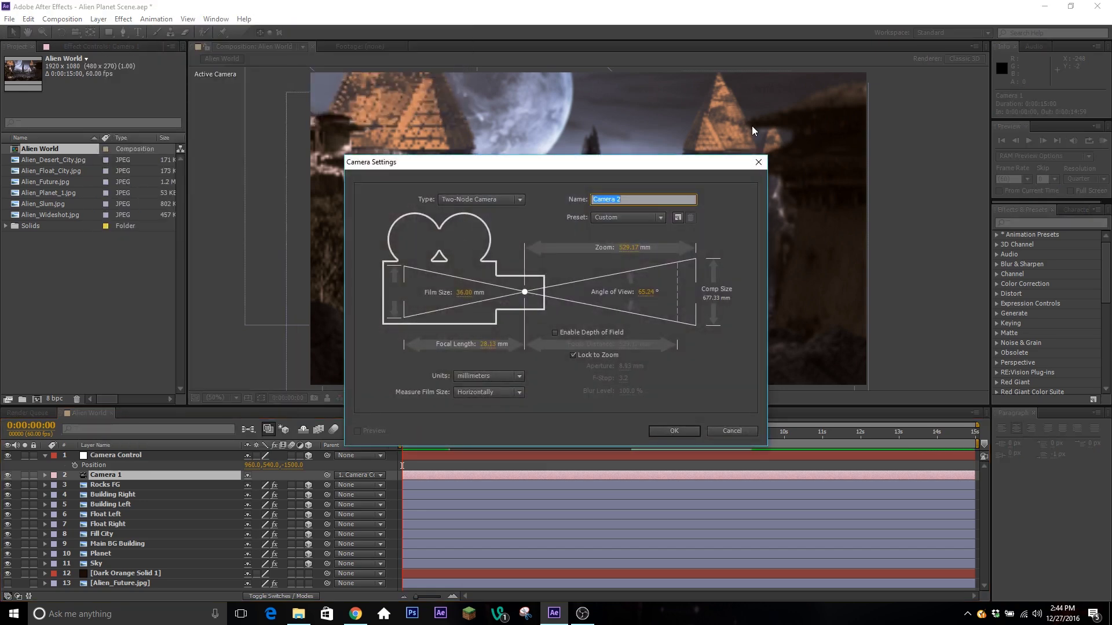
left_click(733, 429)
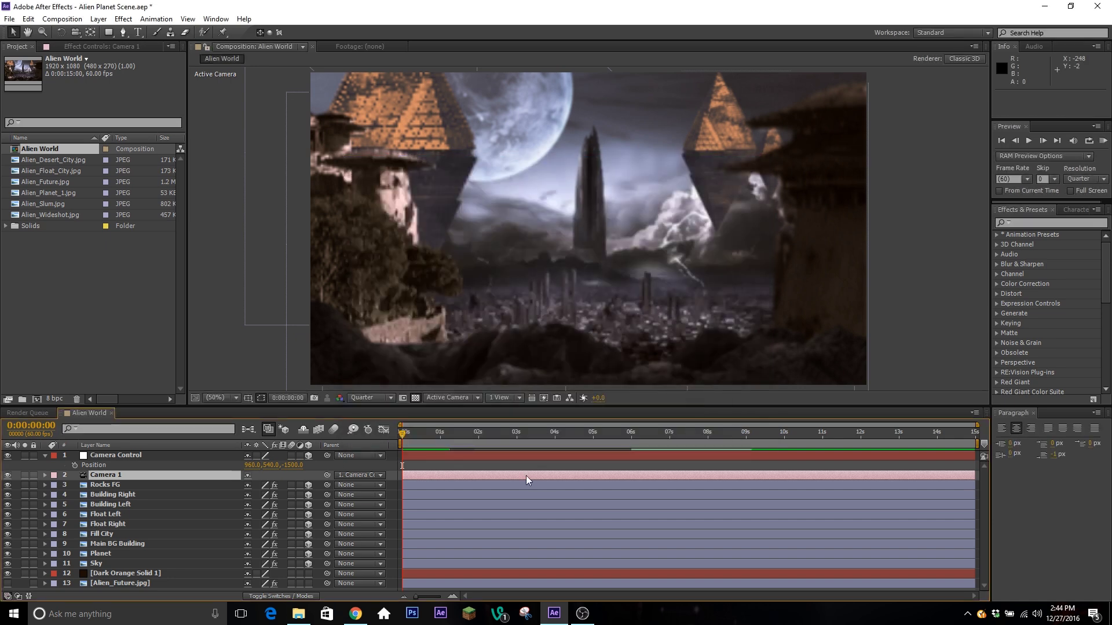
Apply the 15mm lens preset to the Camera 1 layer in its camera settings.
double_click(180, 475)
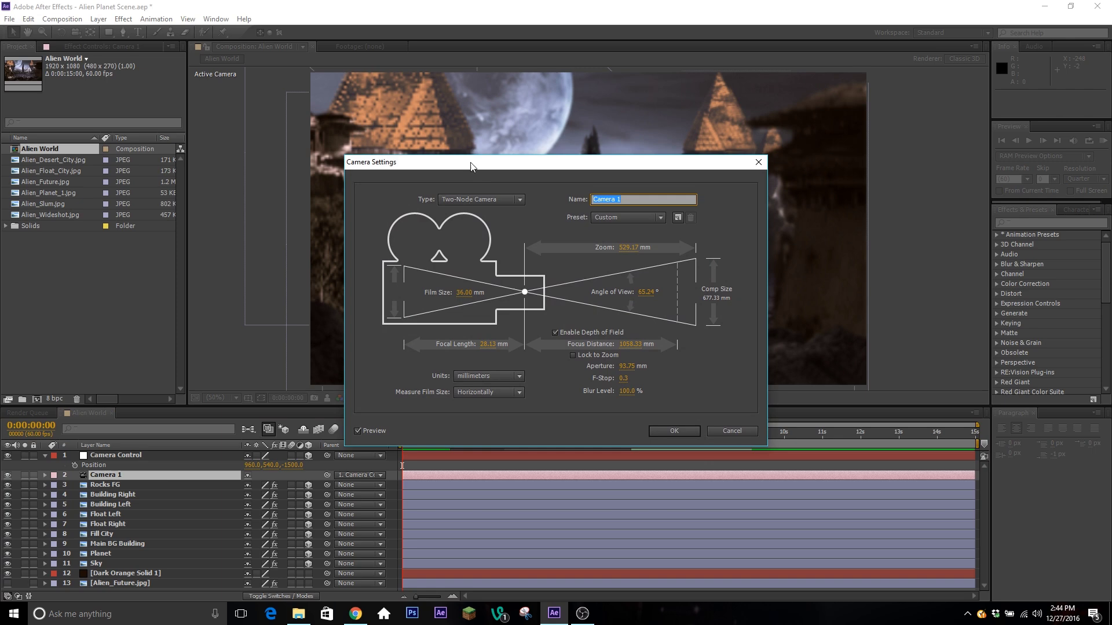
left_click_drag(471, 166, 472, 148)
left_click(637, 181)
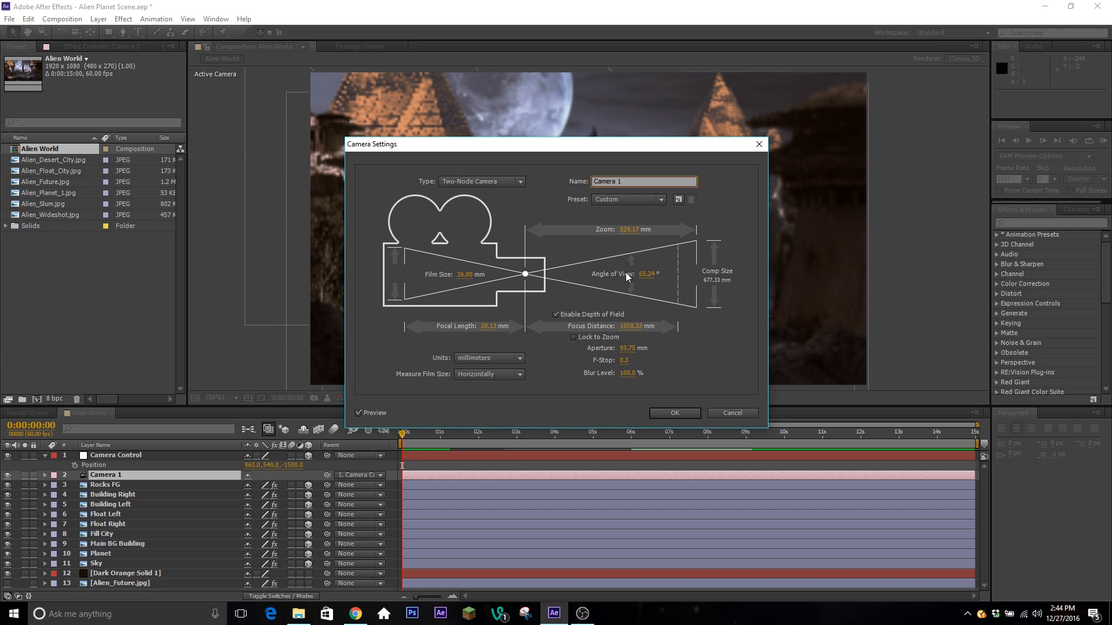
left_click(653, 205)
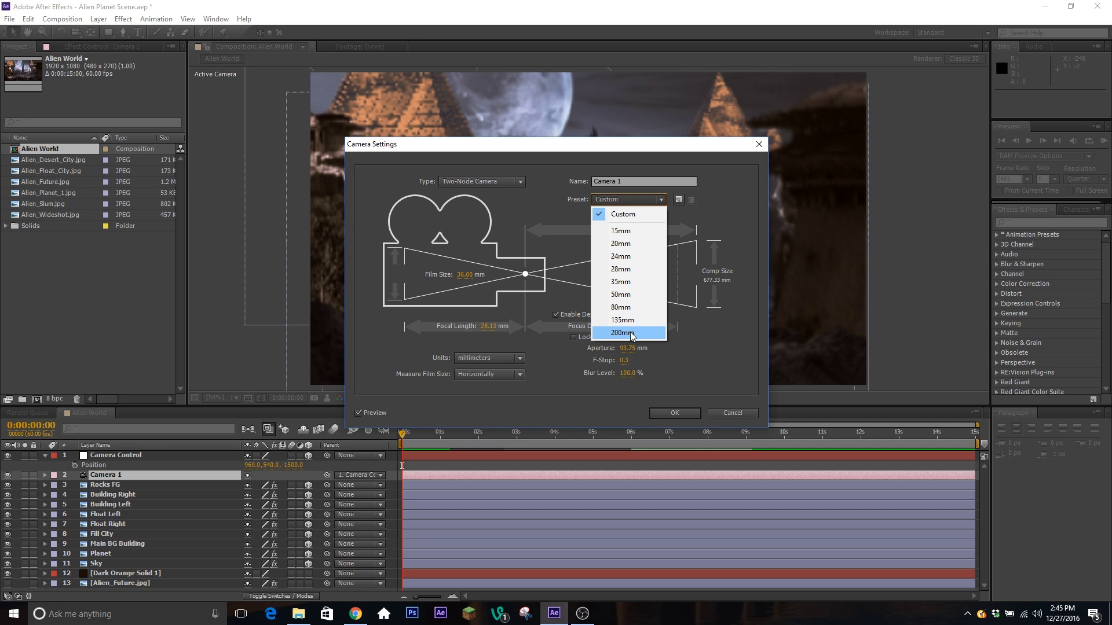
left_click(642, 232)
left_click(682, 412)
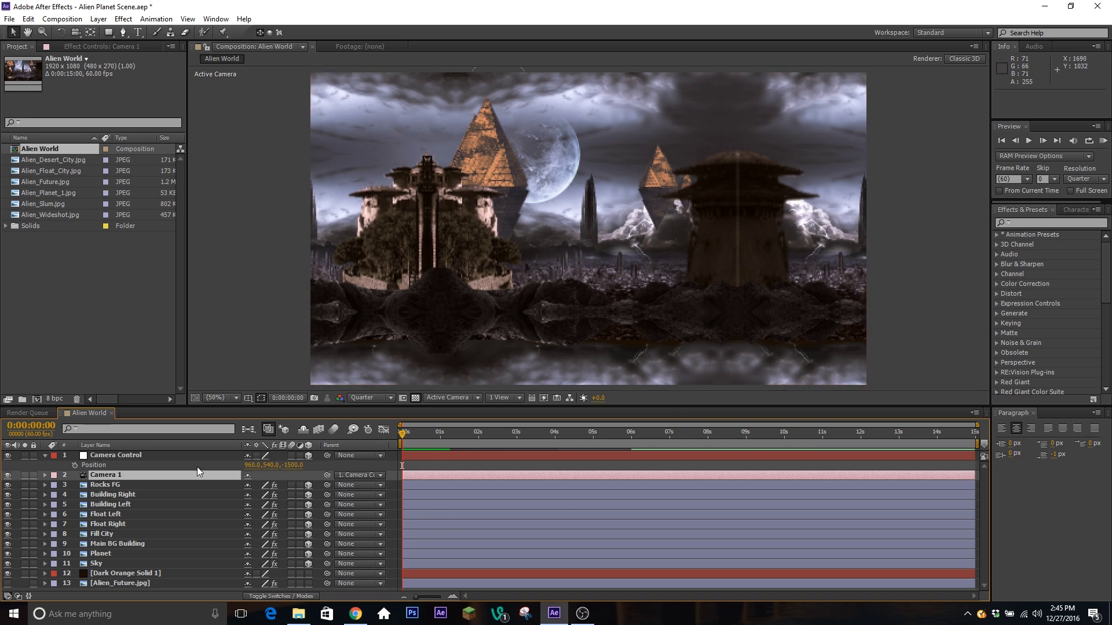
Try the 50mm lens preset on Camera 1 and undo the camera settings changes.
double_click(167, 476)
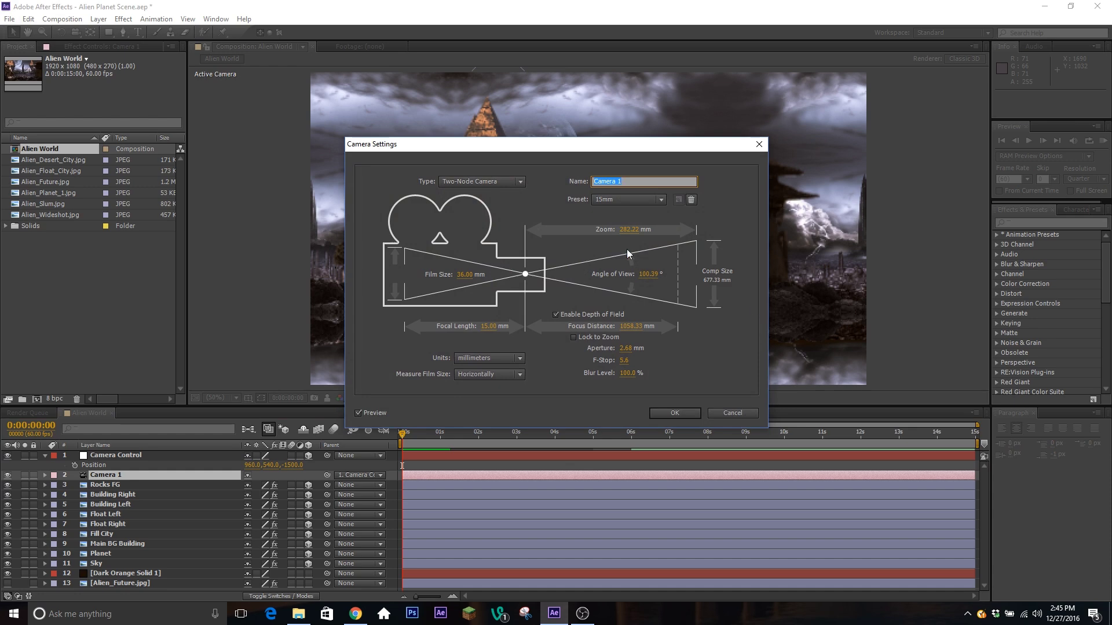
left_click(626, 199)
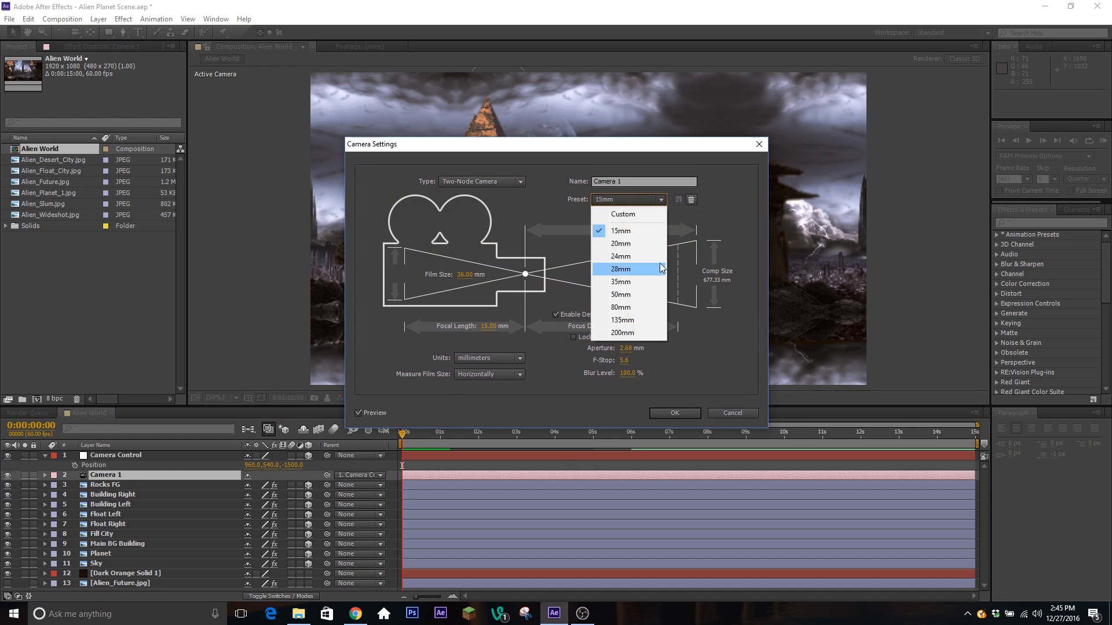
left_click(642, 297)
left_click(682, 414)
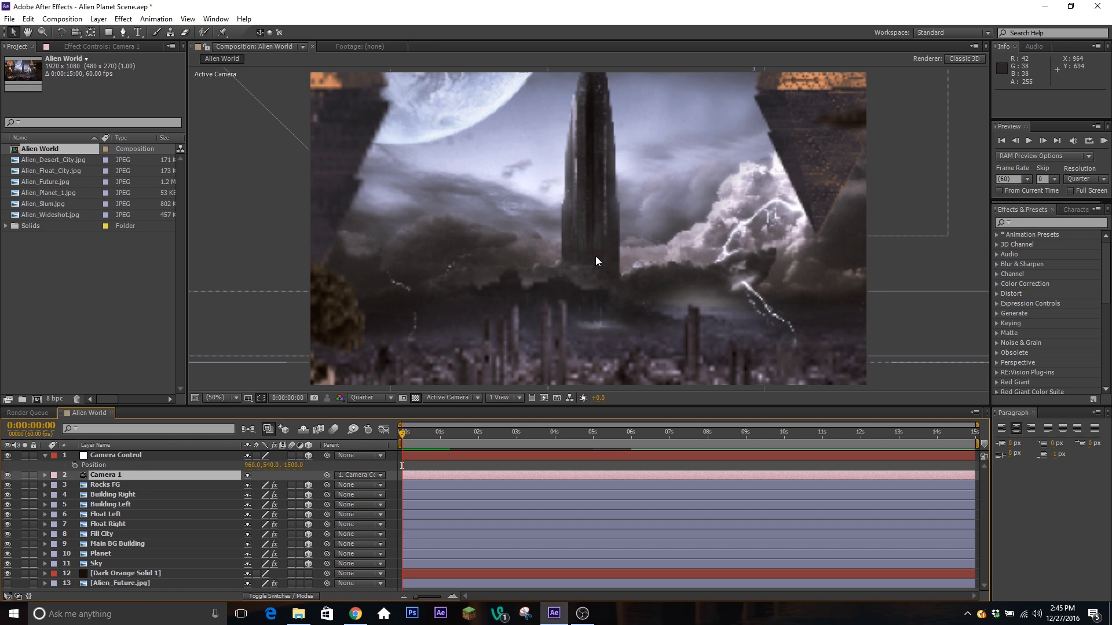
key("ctrl+z")
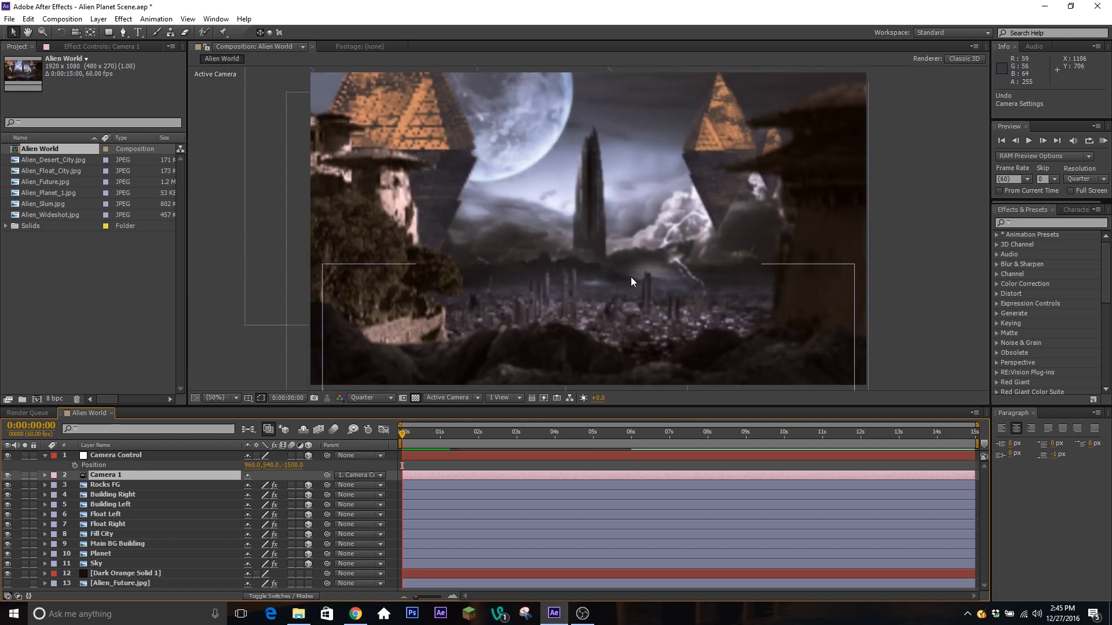
Review the lens and depth of field settings of Camera 1.
double_click(187, 479)
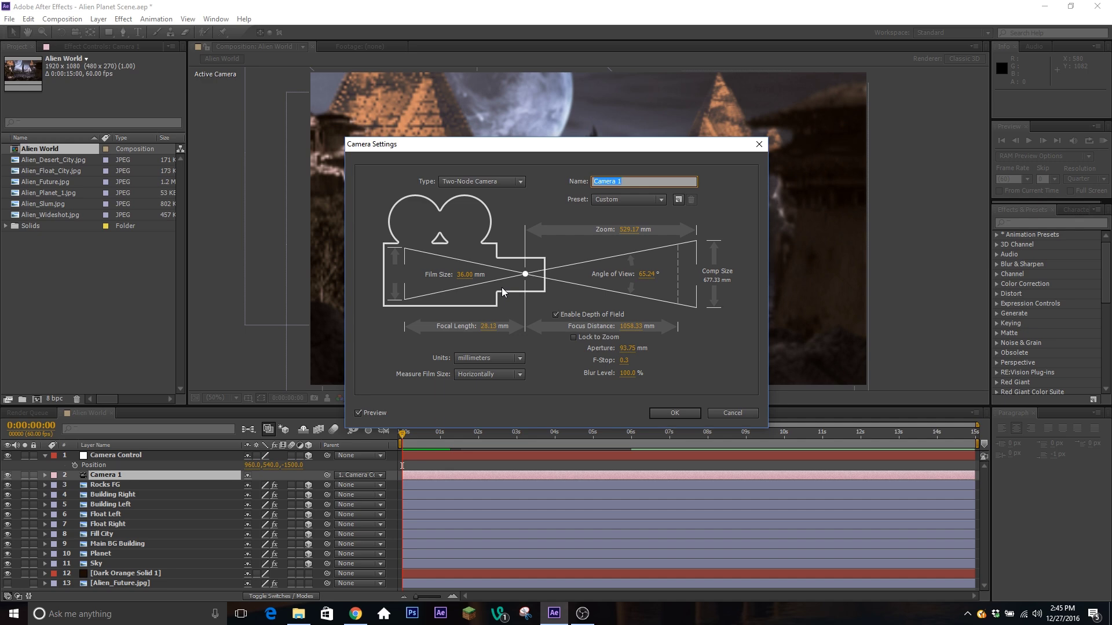
left_click(675, 413)
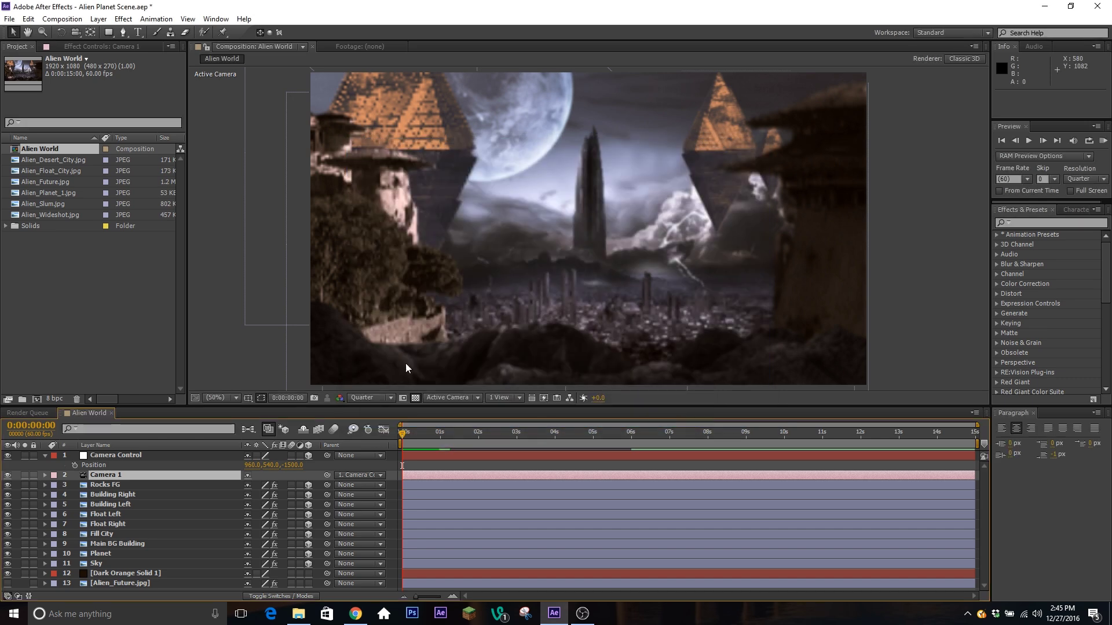
Create a new composition with the default settings and turn off its transparency grid.
left_click(44, 19)
left_click(69, 31)
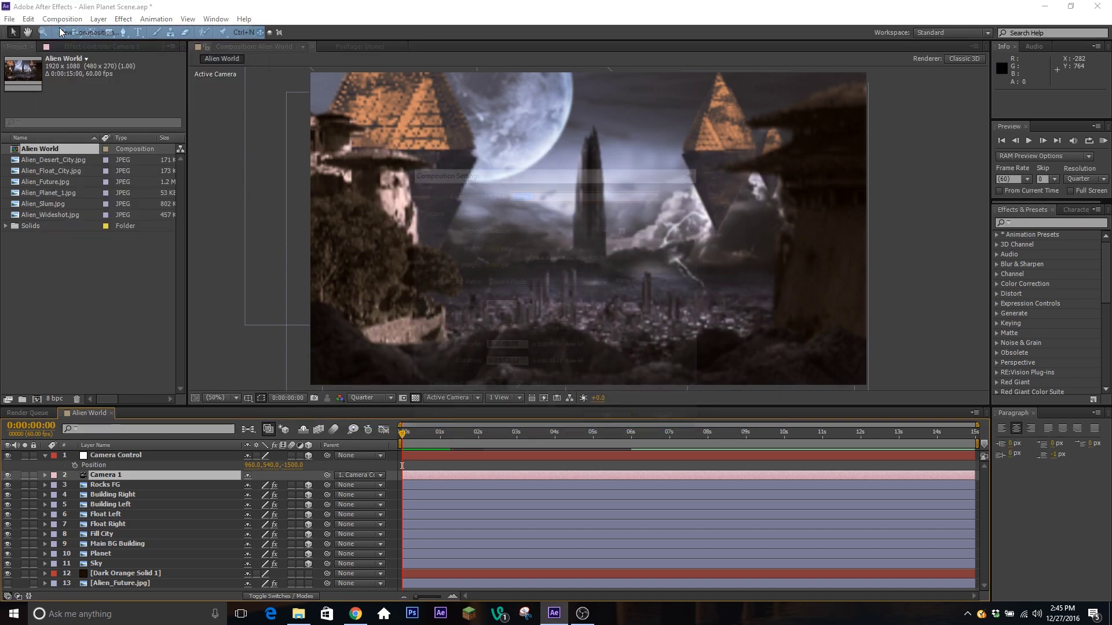
left_click(611, 422)
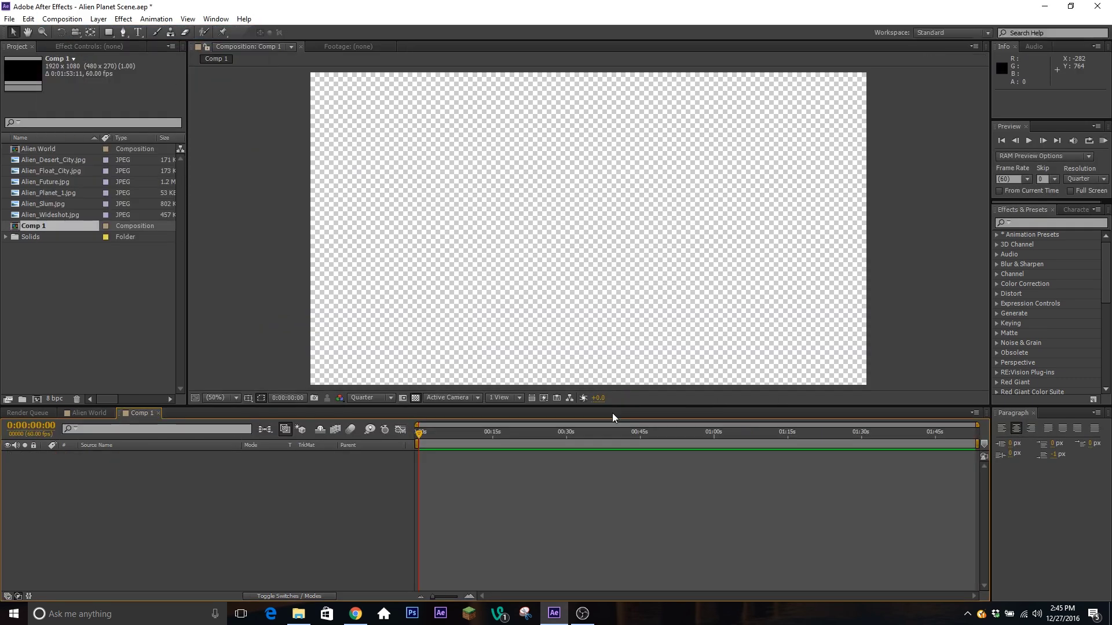
left_click(415, 398)
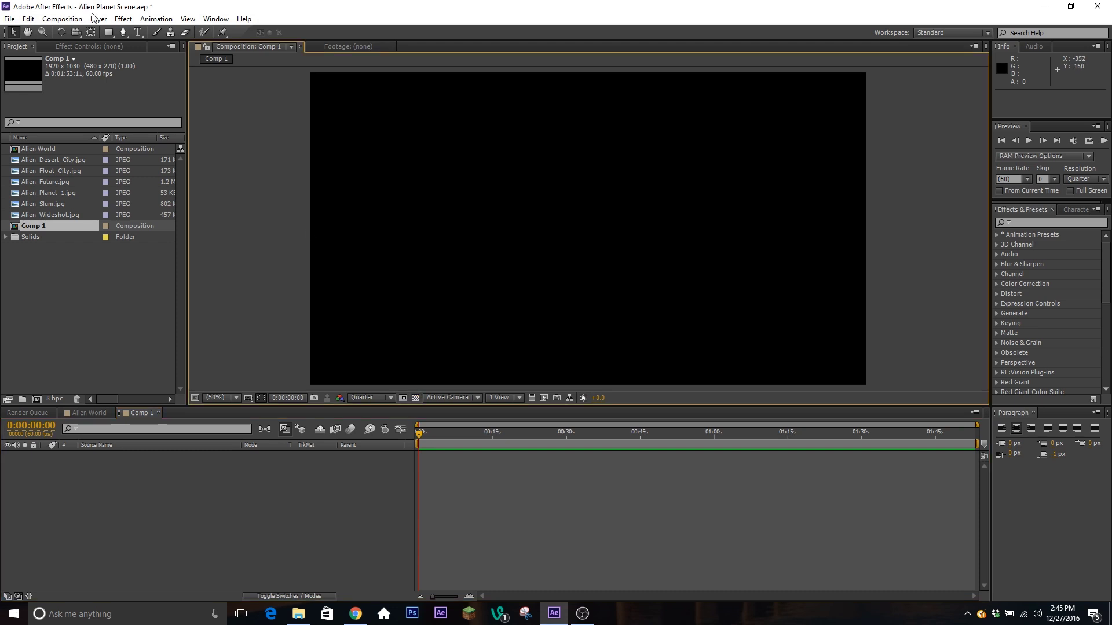
Add a shape layer with a tall red rectangle in the middle of the frame and make it a 3D layer.
left_click(109, 32)
left_click(98, 19)
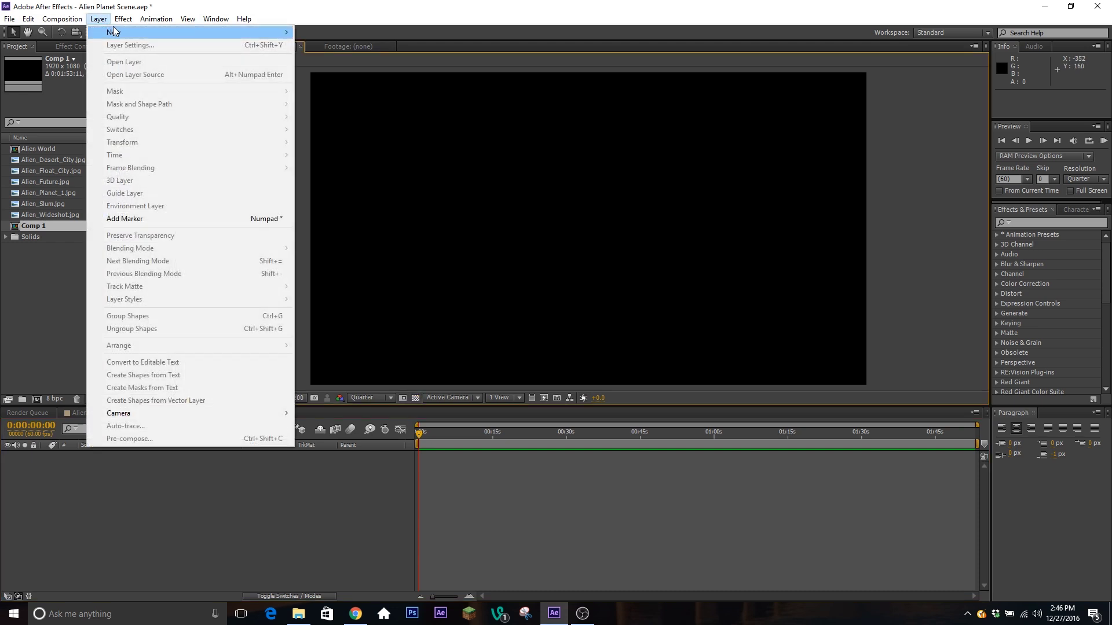
mouse_move(116, 32)
left_click(324, 96)
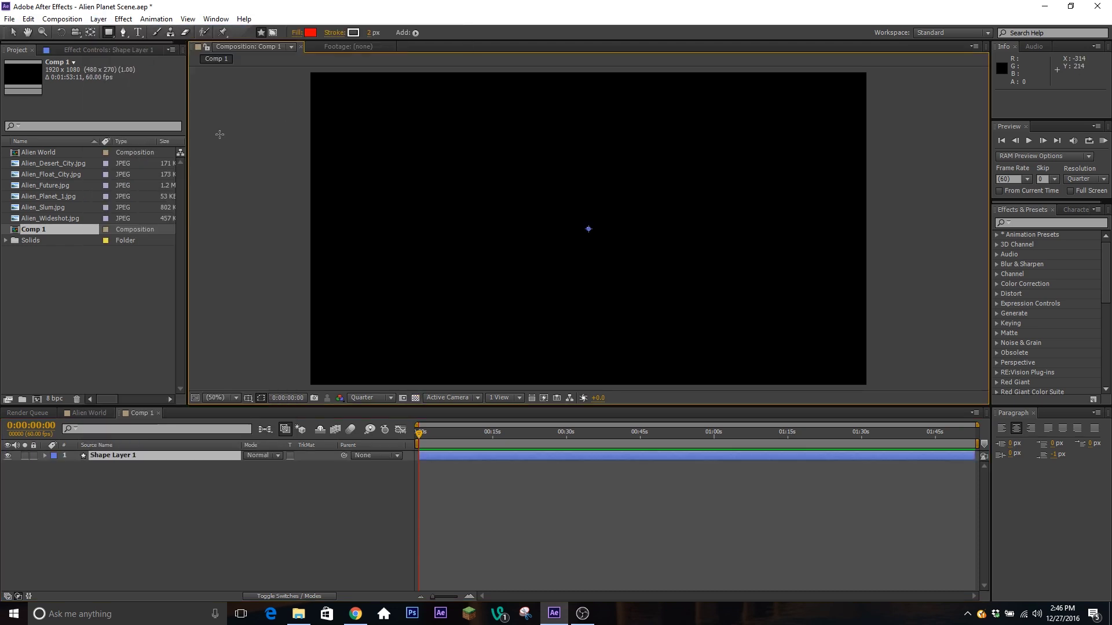
left_click_drag(547, 110, 626, 328)
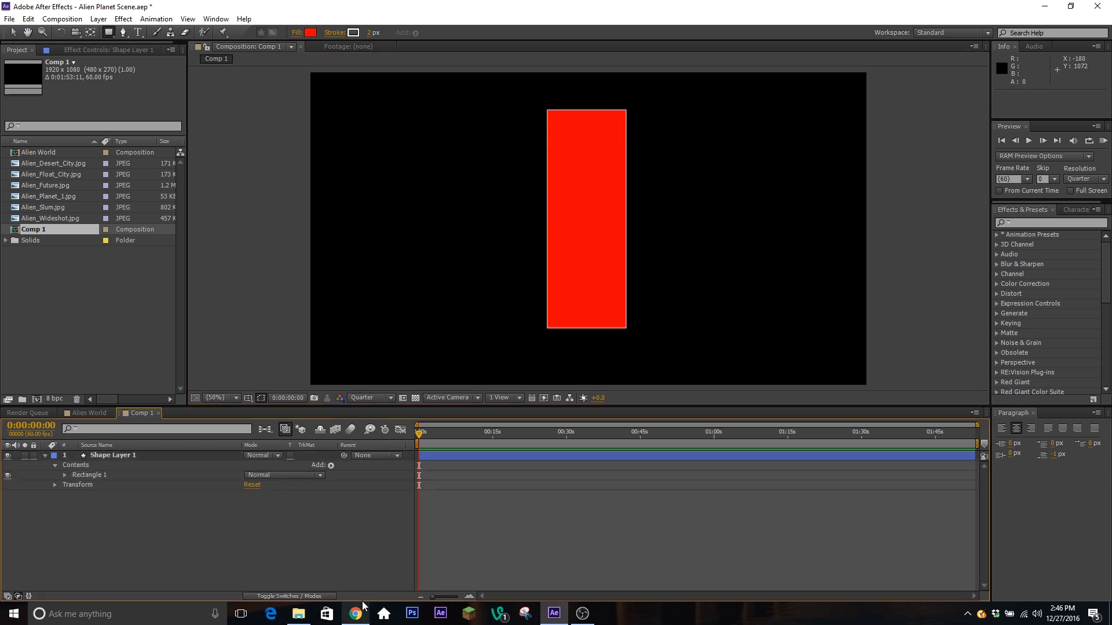
left_click(329, 597)
left_click(308, 456)
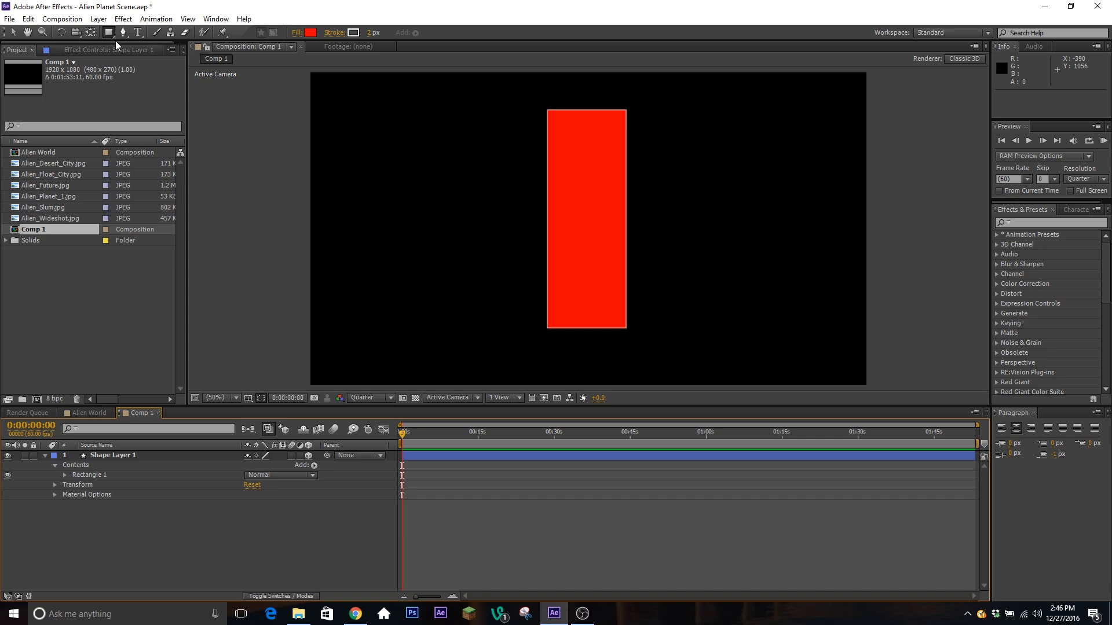
Add a two-node camera with the 50mm preset to Comp 1, keeping depth of field enabled.
left_click(98, 19)
mouse_move(108, 33)
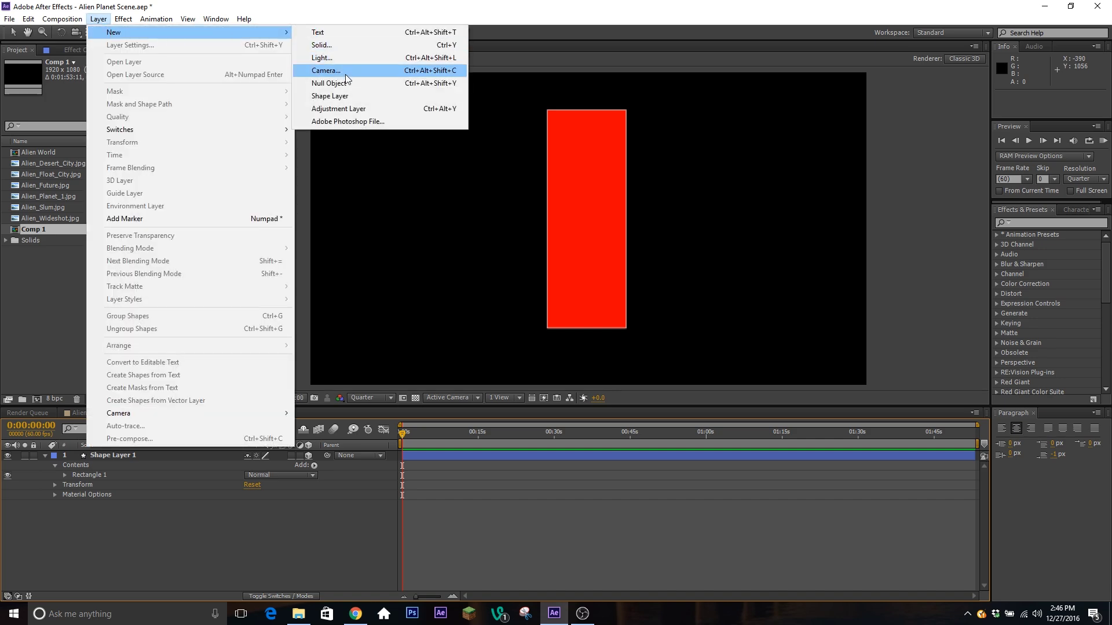
left_click(327, 70)
left_click(643, 203)
left_click(642, 203)
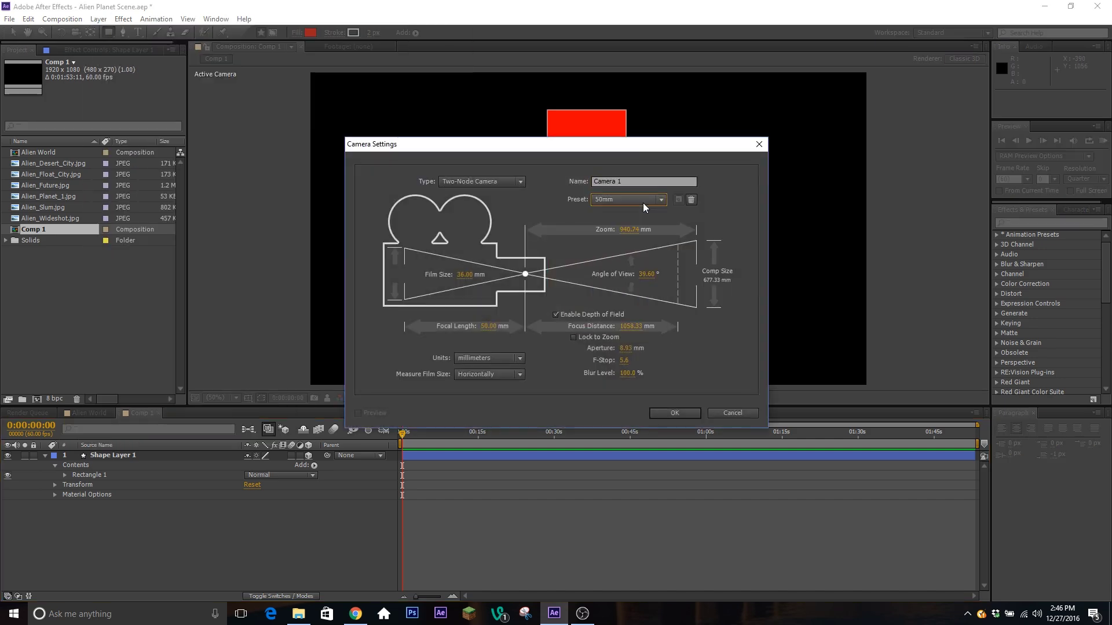
left_click(676, 413)
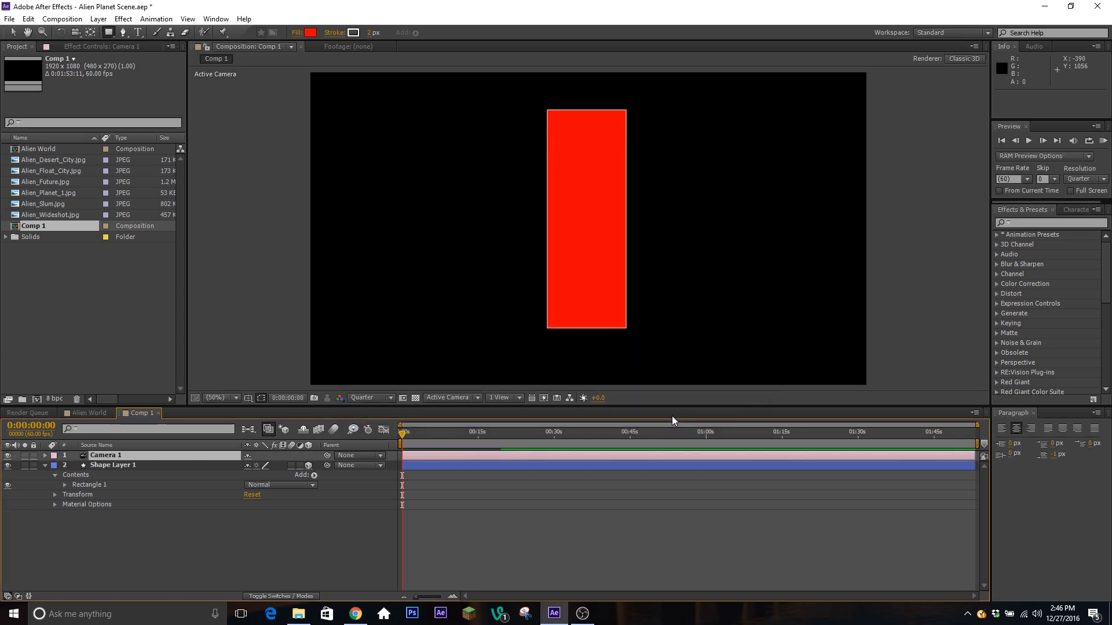
Set the lens preset of Camera 1 in Comp 1 to 15mm.
double_click(156, 457)
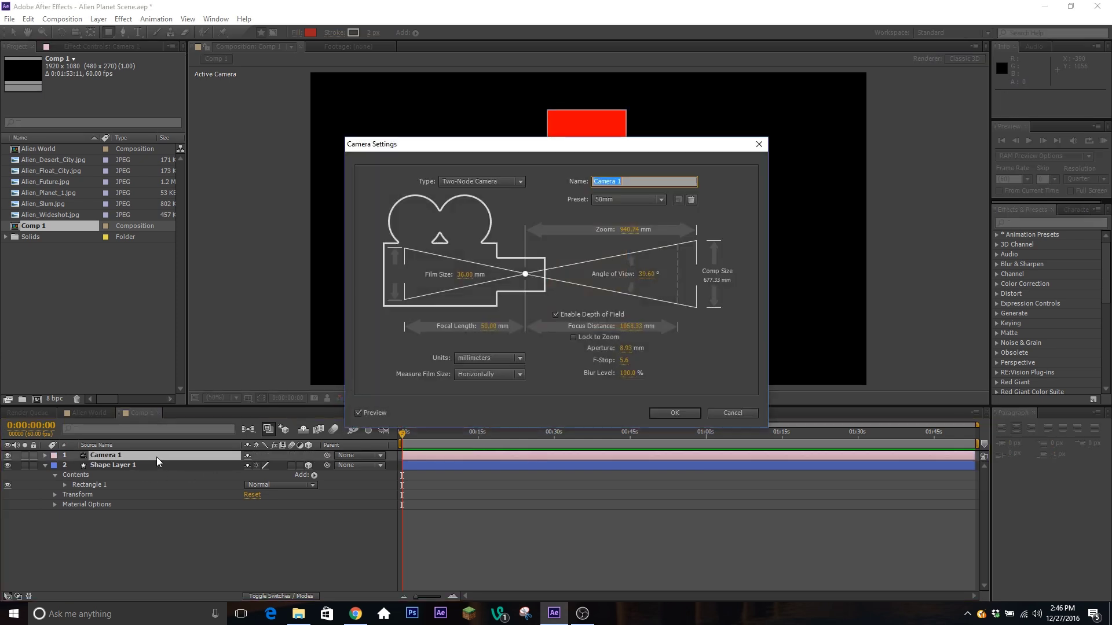
left_click(633, 204)
left_click(629, 230)
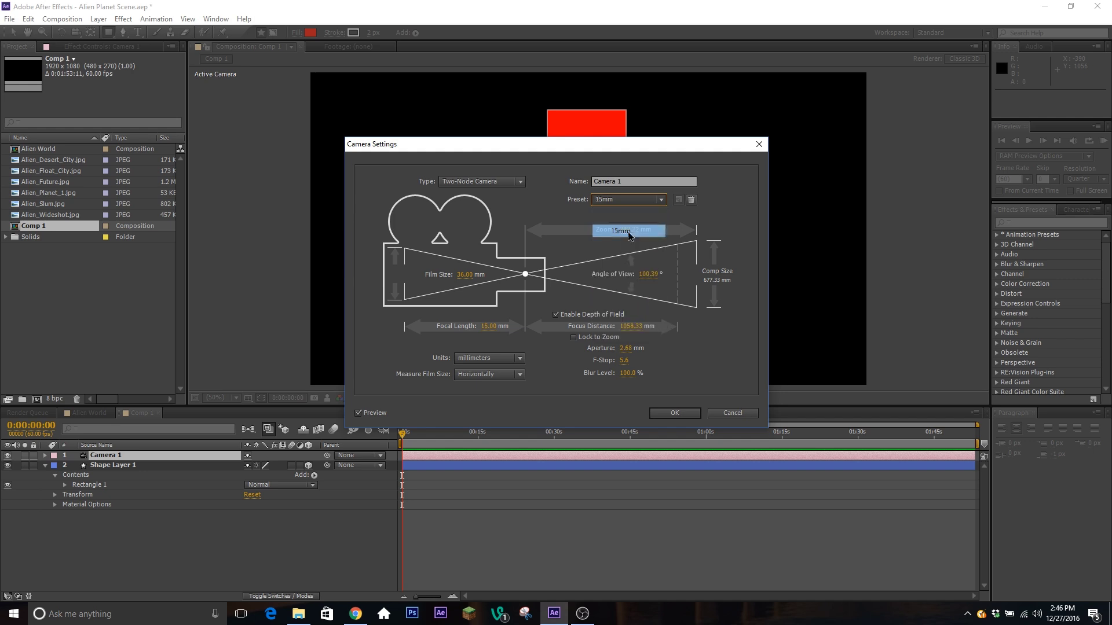
left_click(672, 412)
Set the lens preset of Camera 1 in Comp 1 to 135mm, and return to the Alien World composition.
double_click(183, 456)
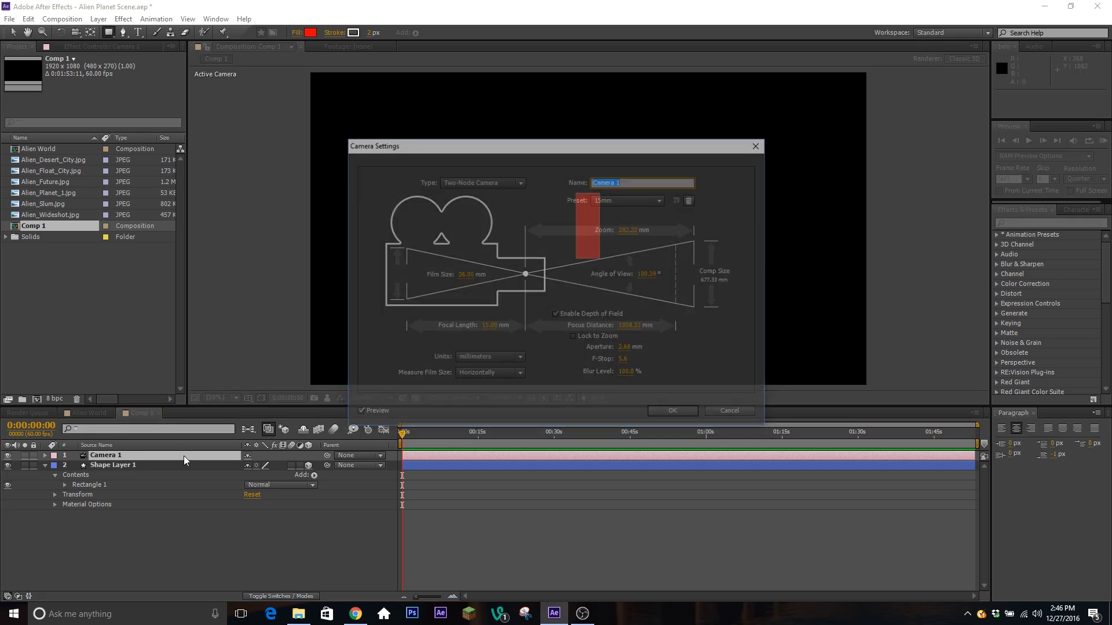
left_click(614, 200)
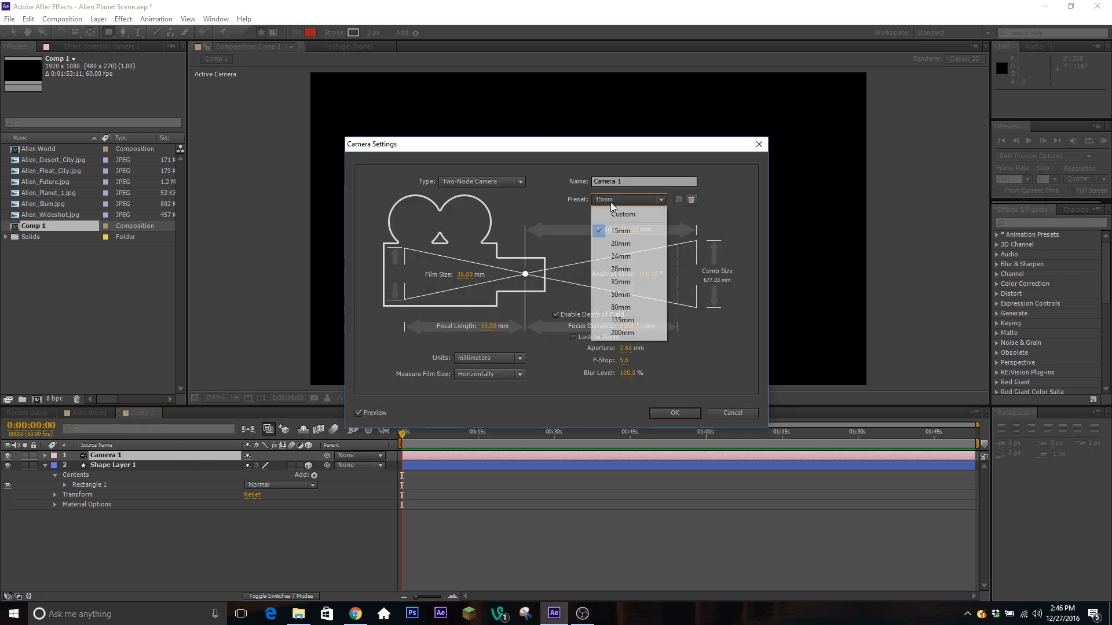
left_click(631, 320)
left_click(672, 413)
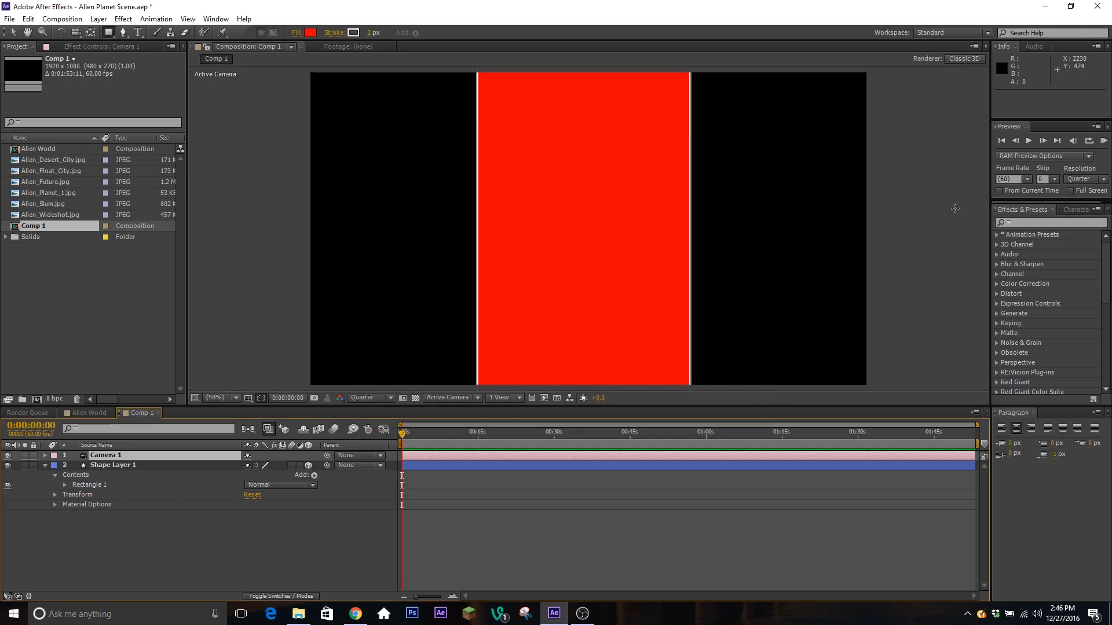
left_click(100, 413)
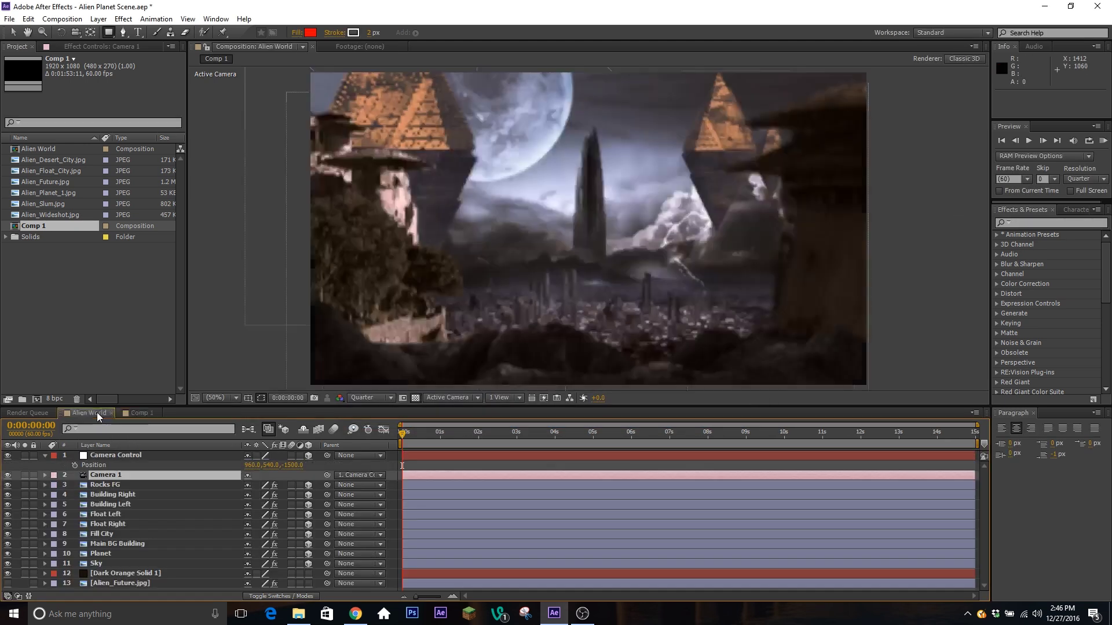
Try widening the angle of view of the Alien World camera to 107°, and cancel the change.
double_click(165, 476)
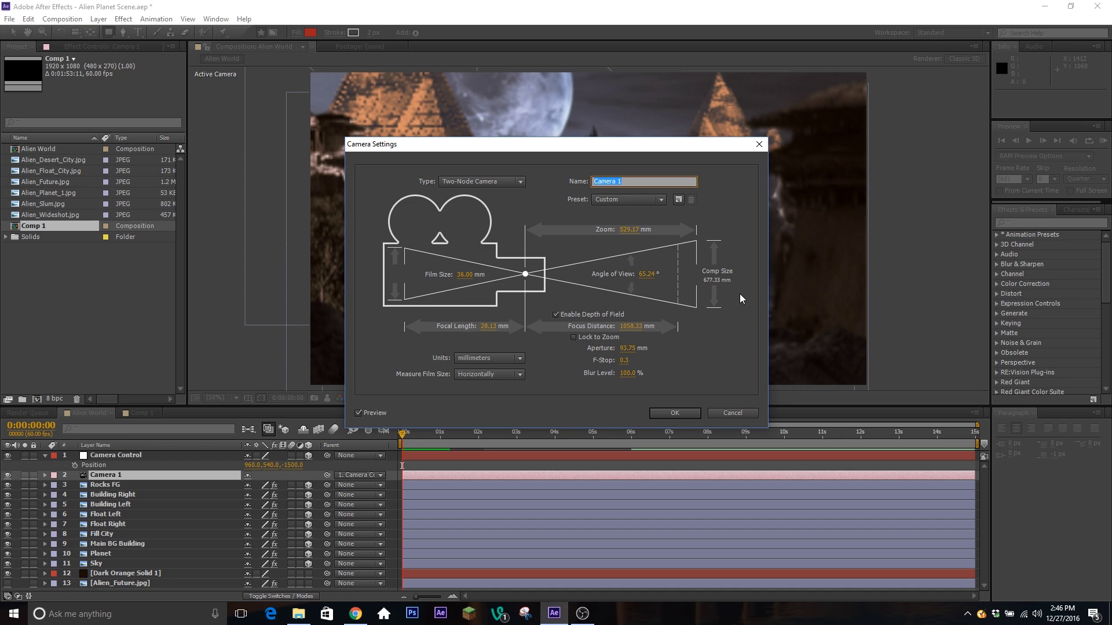
left_click(644, 274)
type("129")
key("Return")
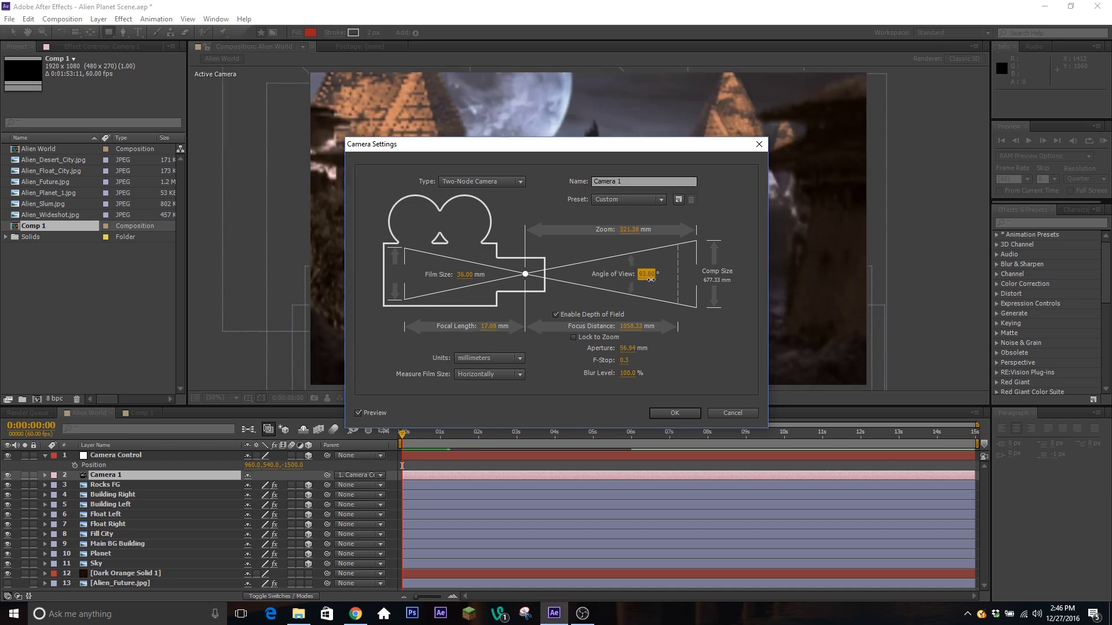
left_click_drag(652, 279, 649, 285)
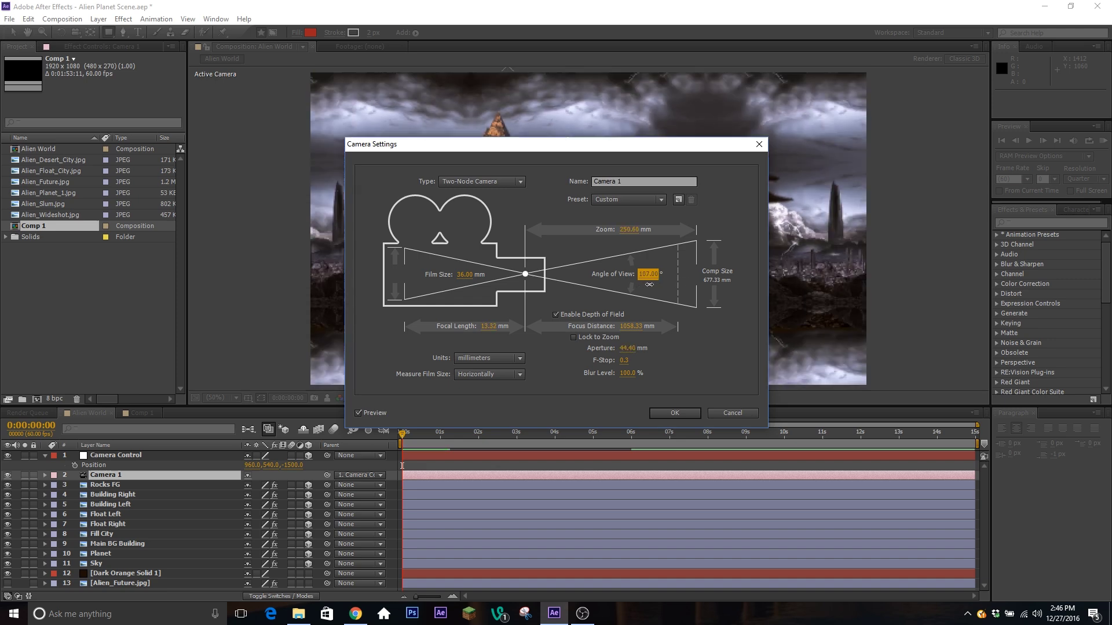
left_click(725, 414)
Examine Camera 1's settings, switching depth of field off and back on and checking the available units and camera types.
double_click(175, 477)
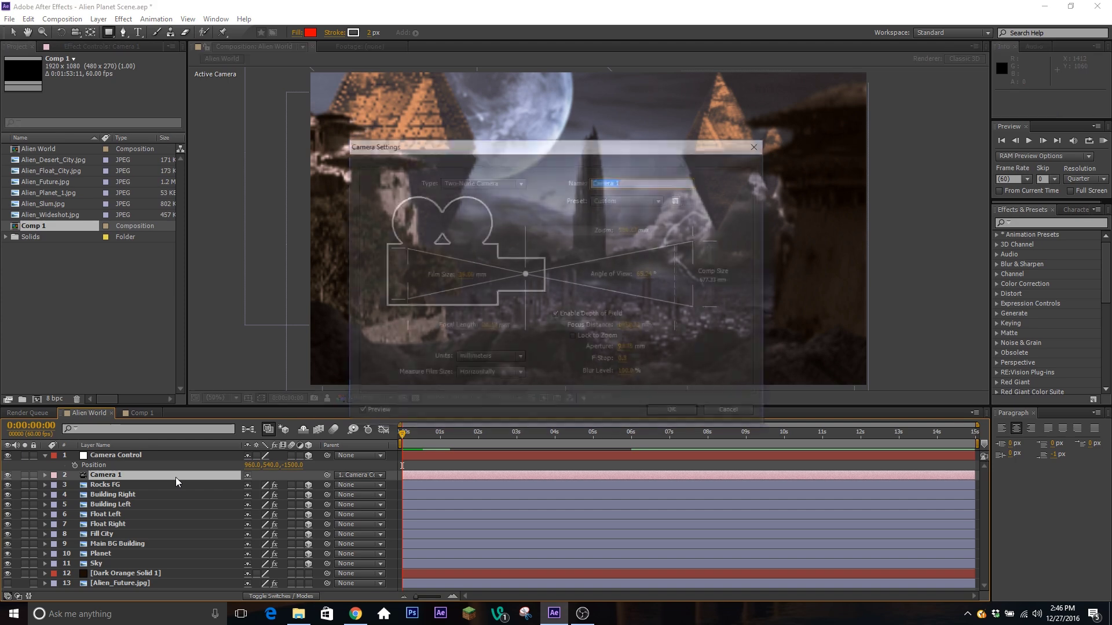
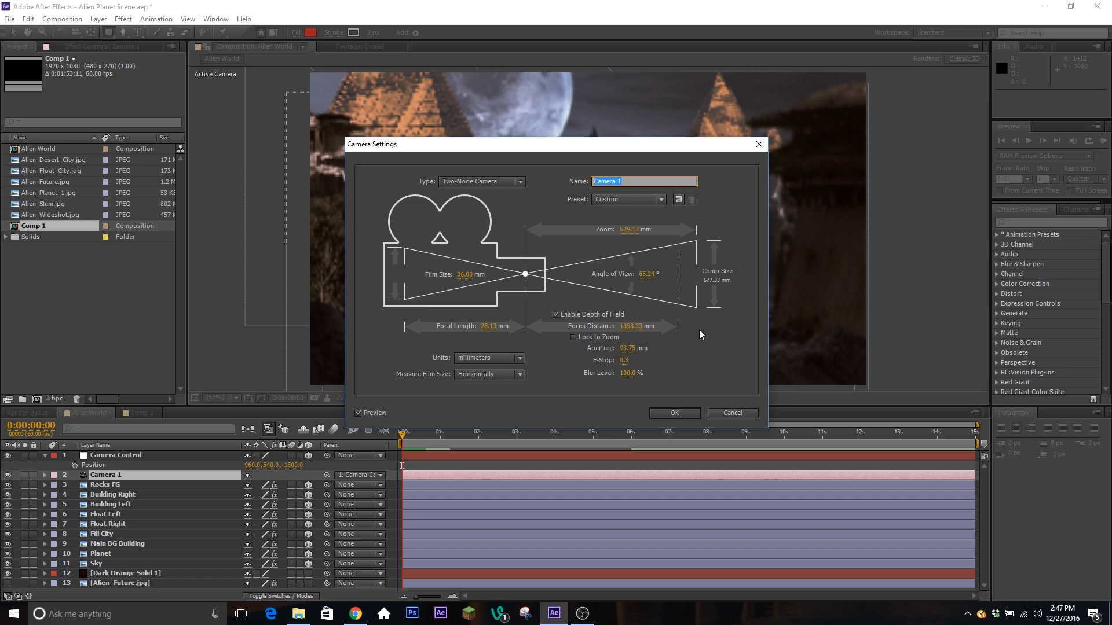
left_click(697, 339)
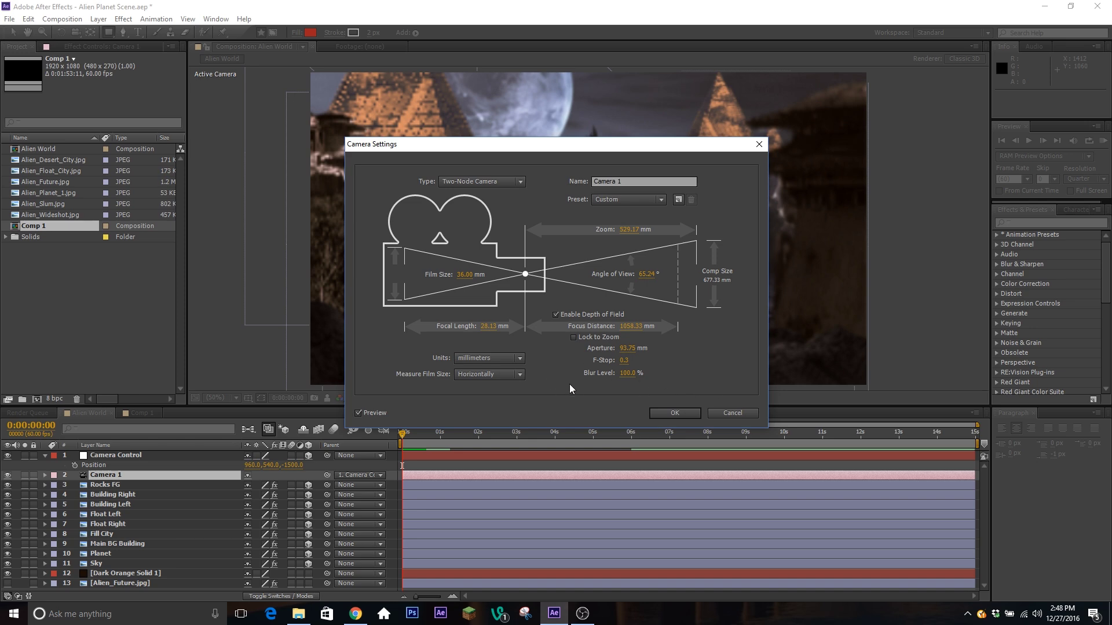
left_click(554, 315)
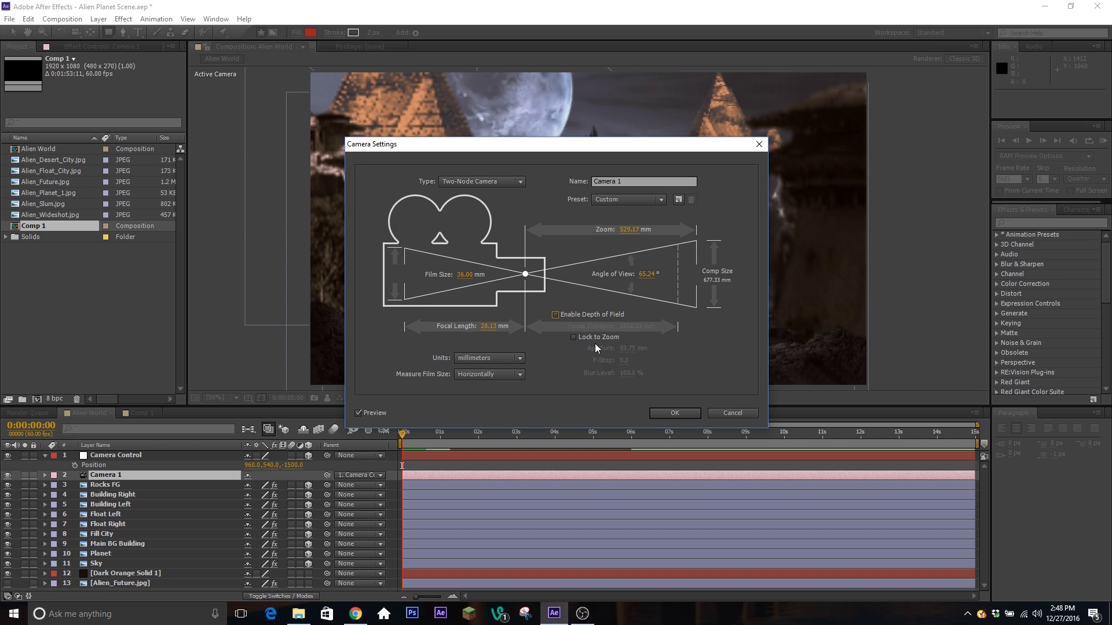
left_click(560, 315)
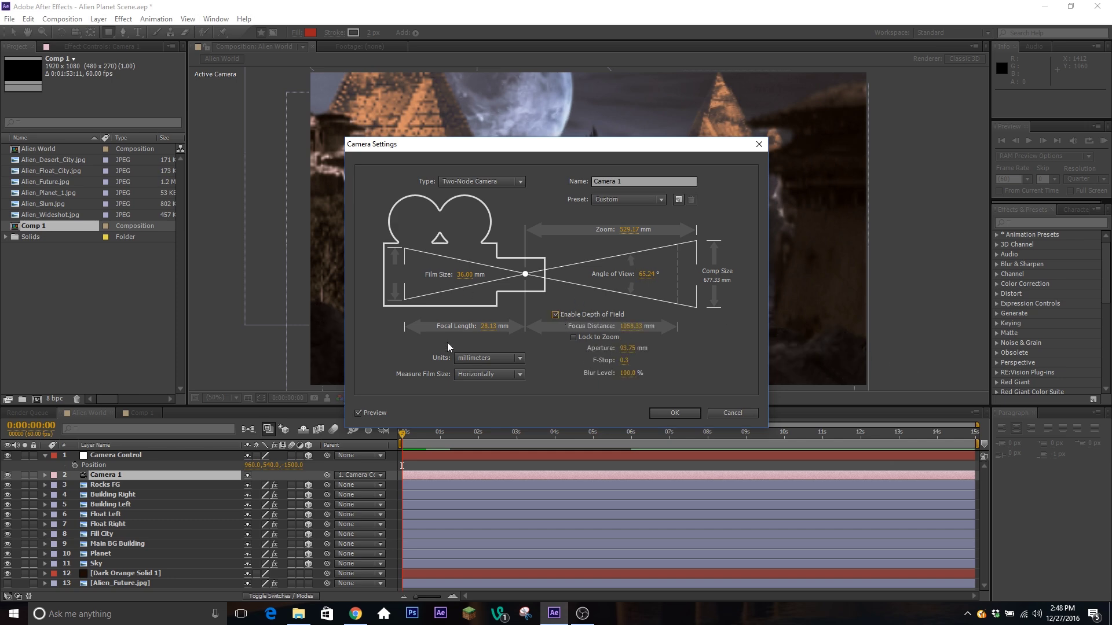
left_click(479, 357)
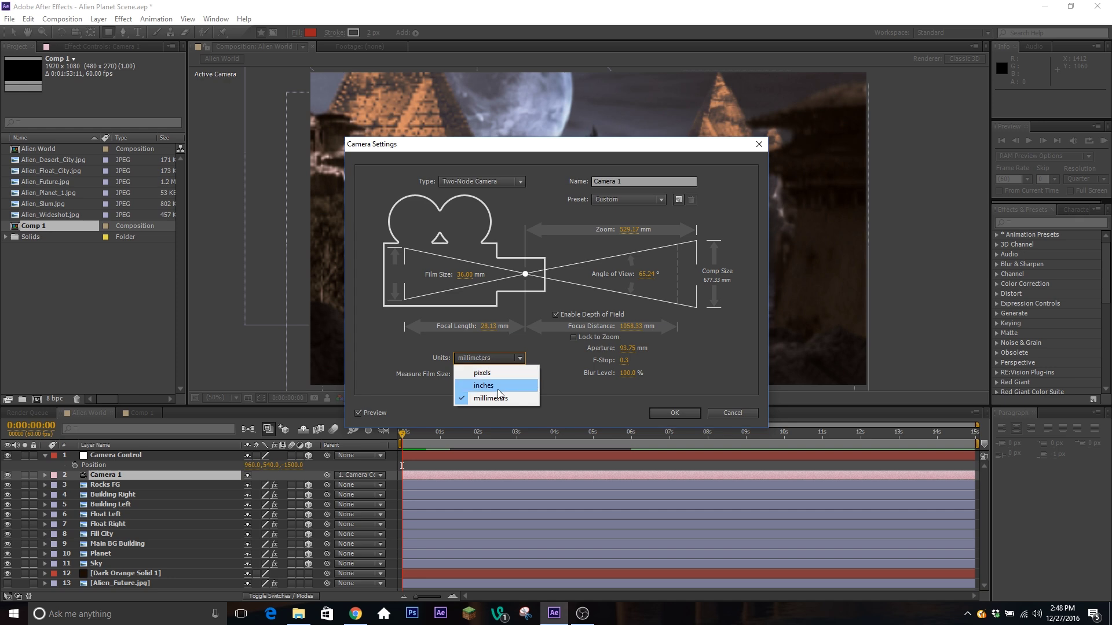
left_click(738, 347)
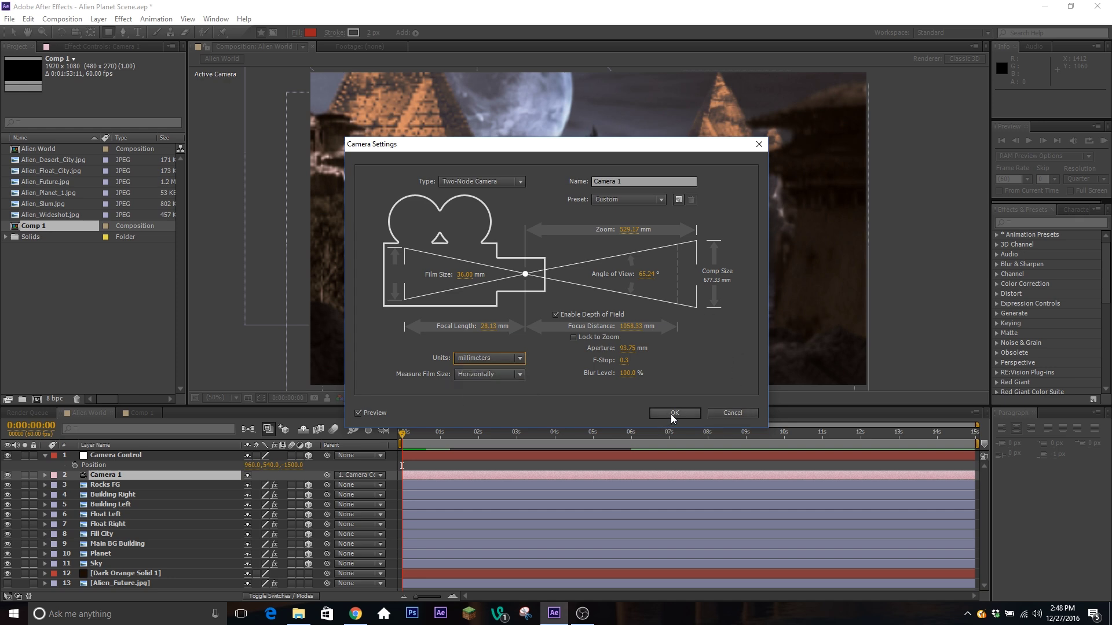
left_click(497, 181)
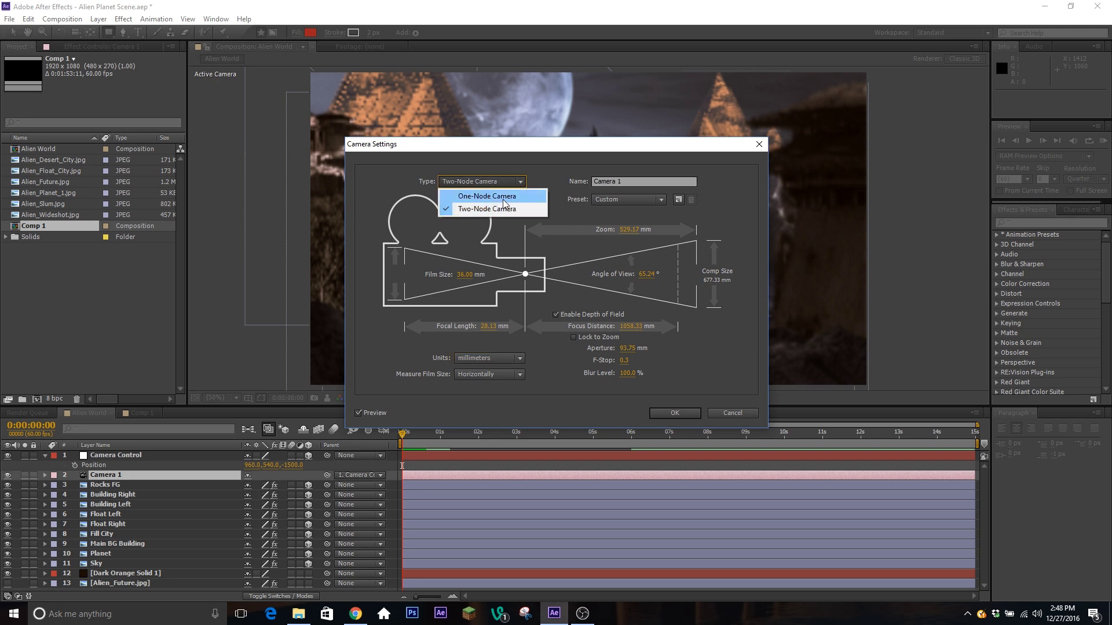
left_click(727, 314)
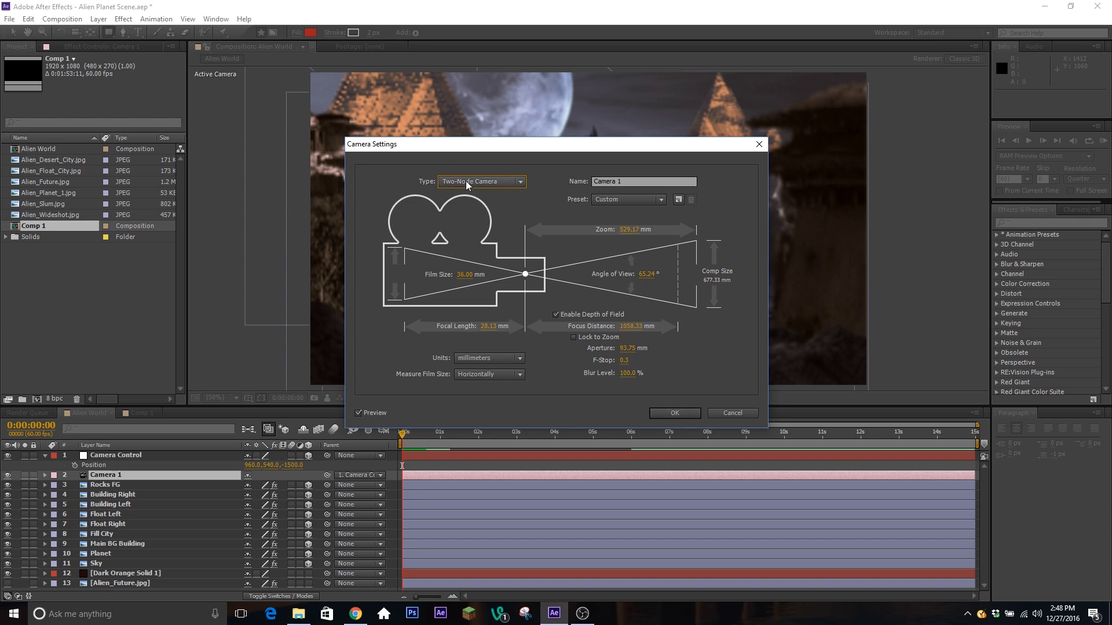
left_click(662, 413)
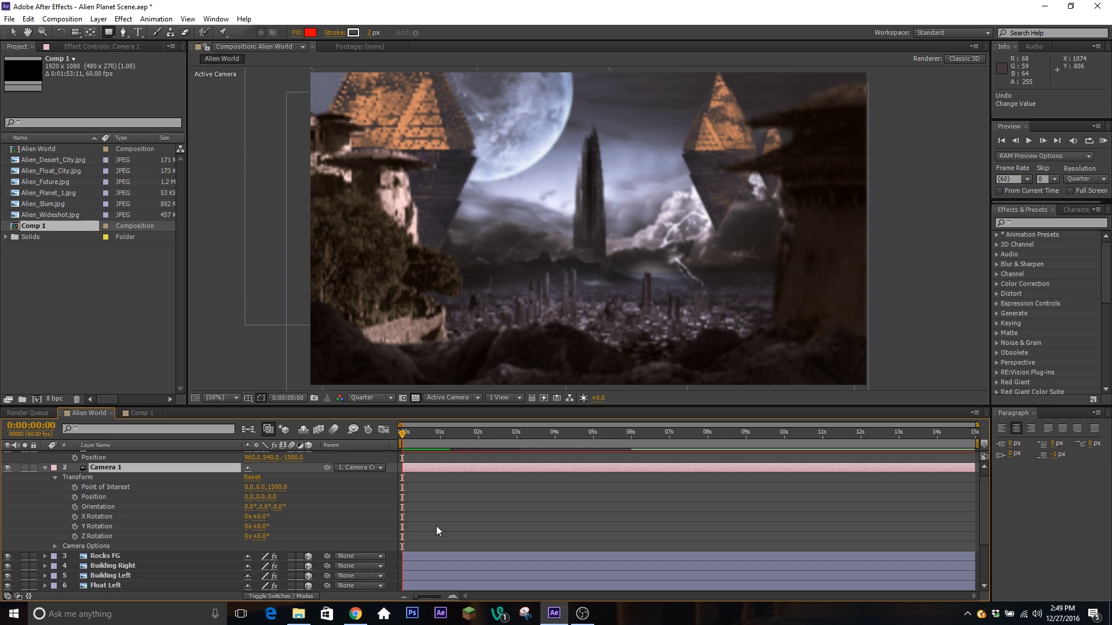
Try shifting Camera 1's Y position below its point of interest property, undo it, and collapse the camera's properties.
left_click(91, 477)
left_click(127, 488)
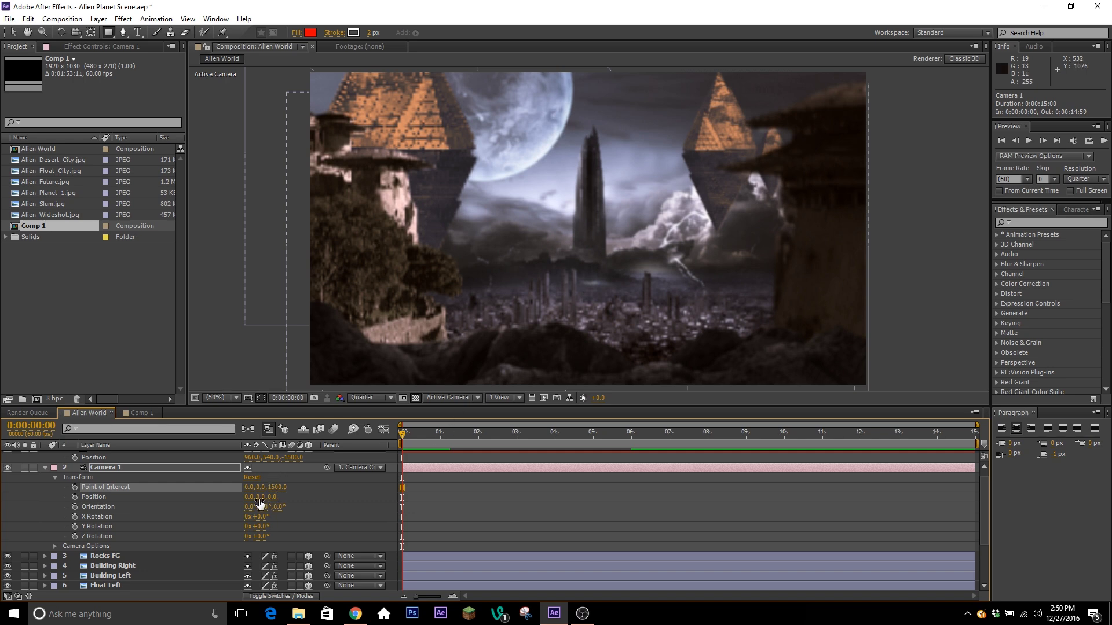
mouse_move(260, 498)
left_mouse_down()
mouse_move(237, 502)
mouse_move(273, 504)
left_mouse_up()
key("ctrl+z")
key("ctrl+z")
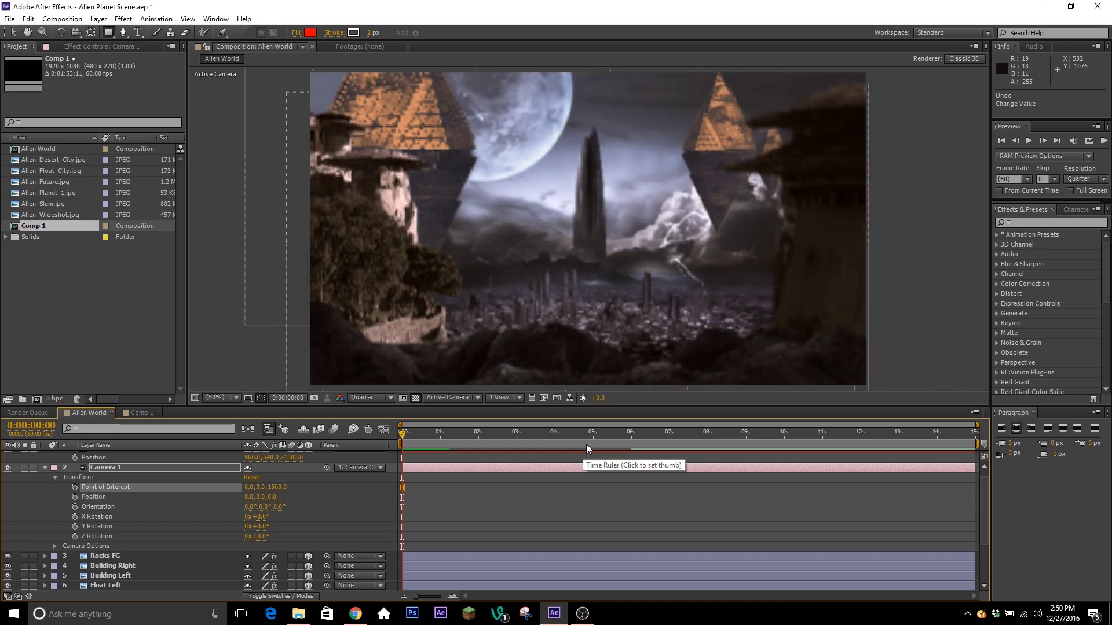
left_click(45, 469)
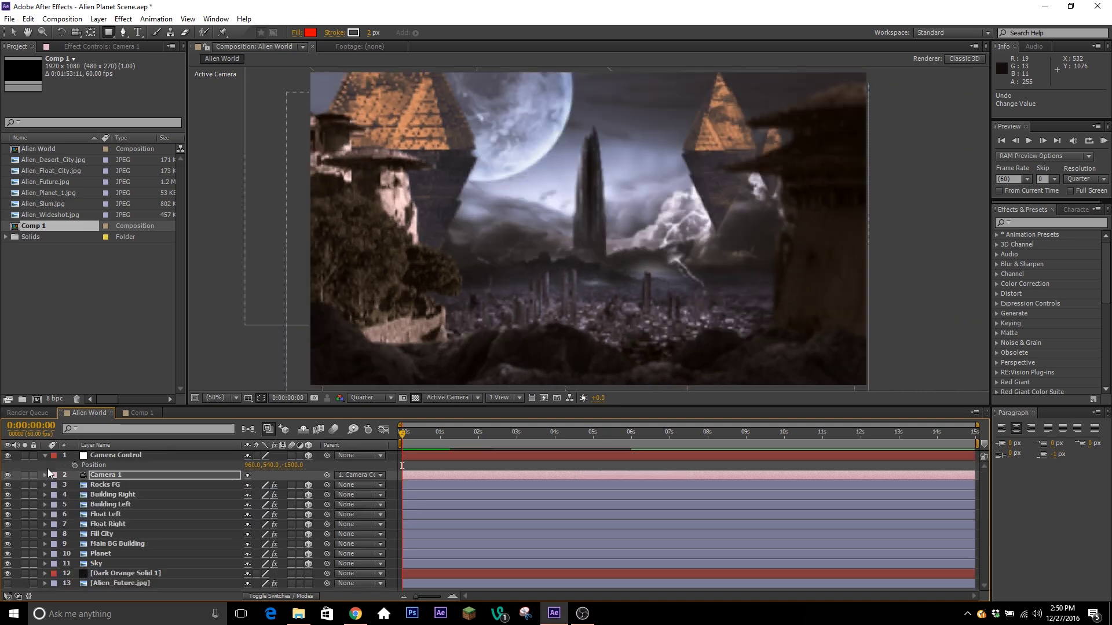
Add a new null object above the Camera Control layer in the Alien World composition.
left_click(171, 475)
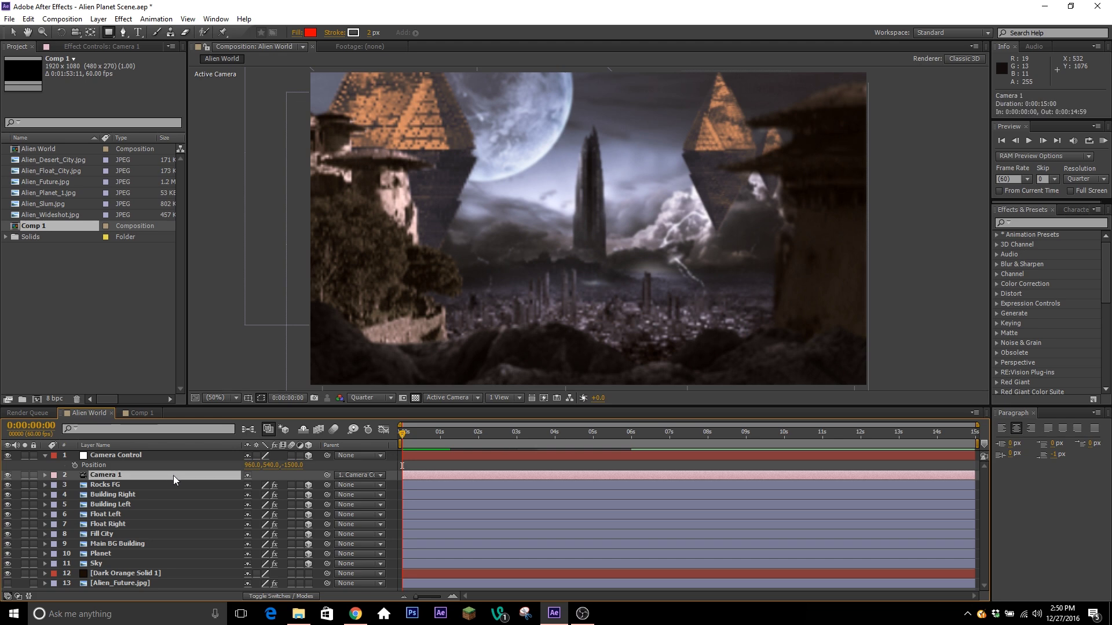
left_click(168, 457)
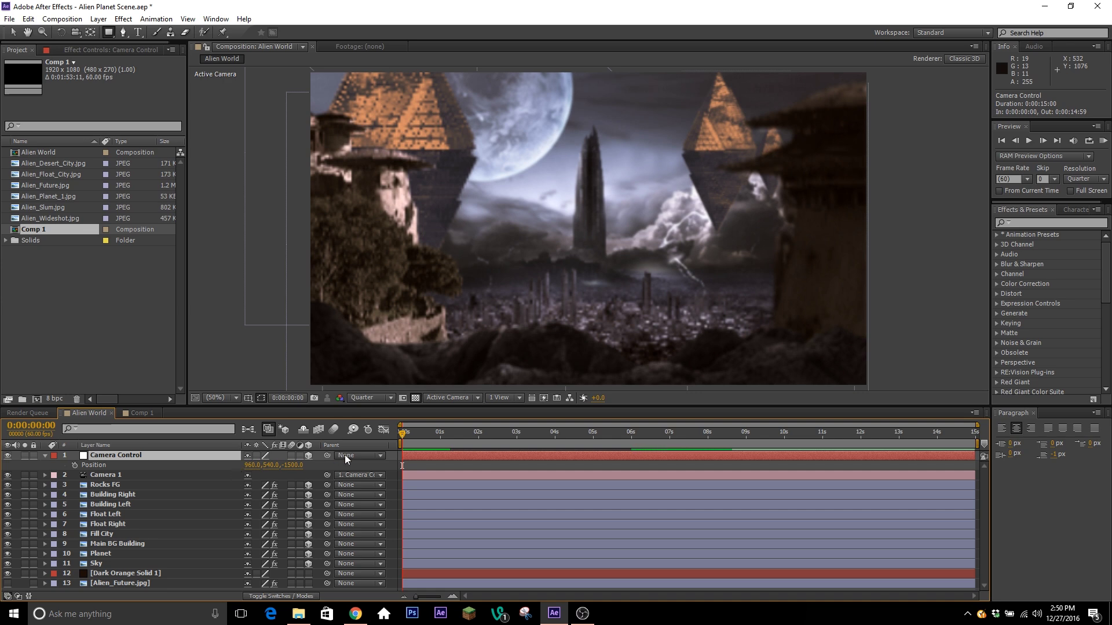
left_click(98, 18)
mouse_move(133, 34)
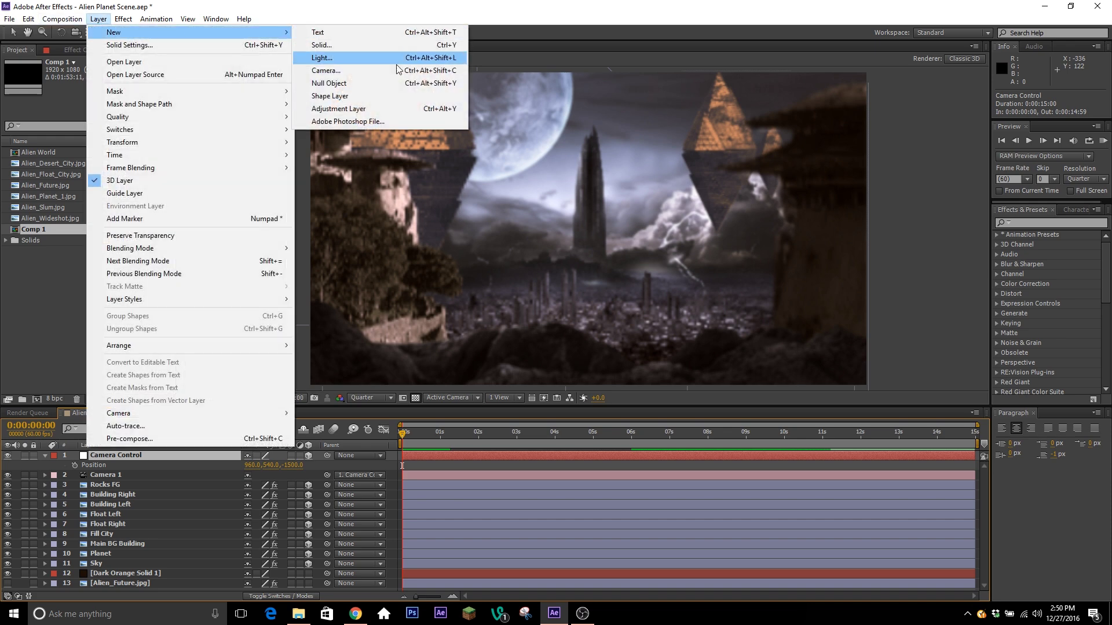
left_click(387, 83)
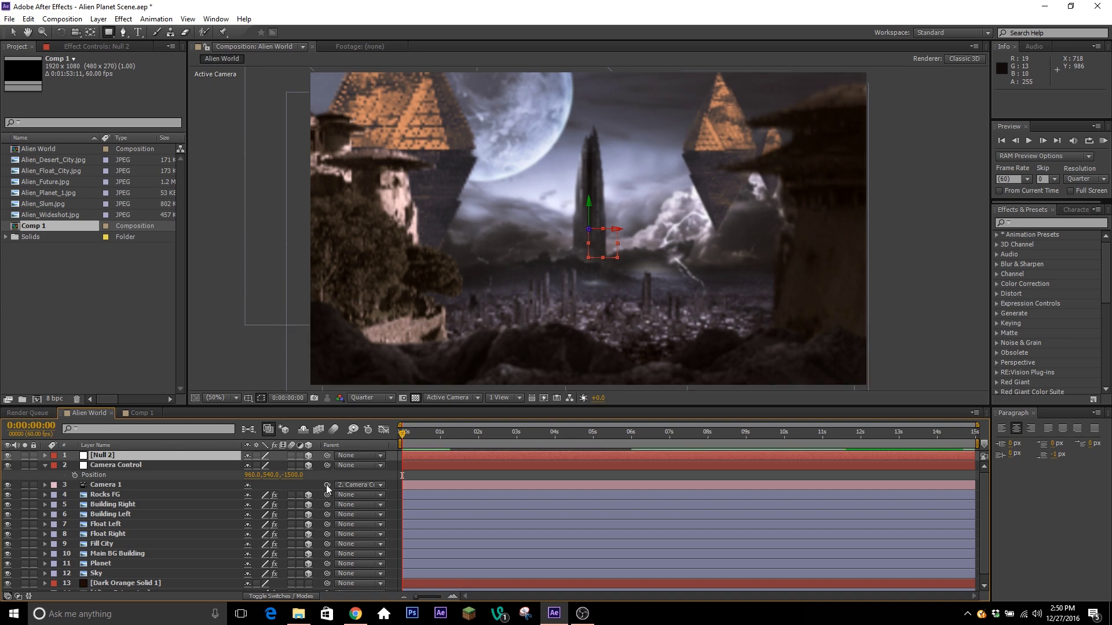
Toggle the timeline to the blending mode columns and back, and try out Camera 1's parent pick whip without relinking it.
left_click(277, 597)
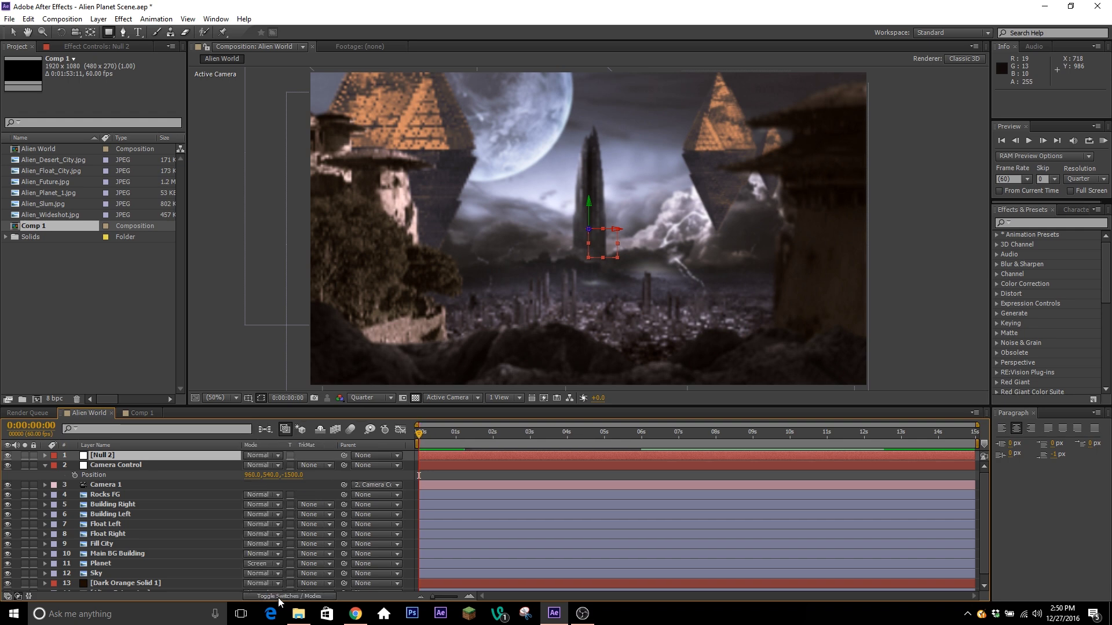
left_click(279, 598)
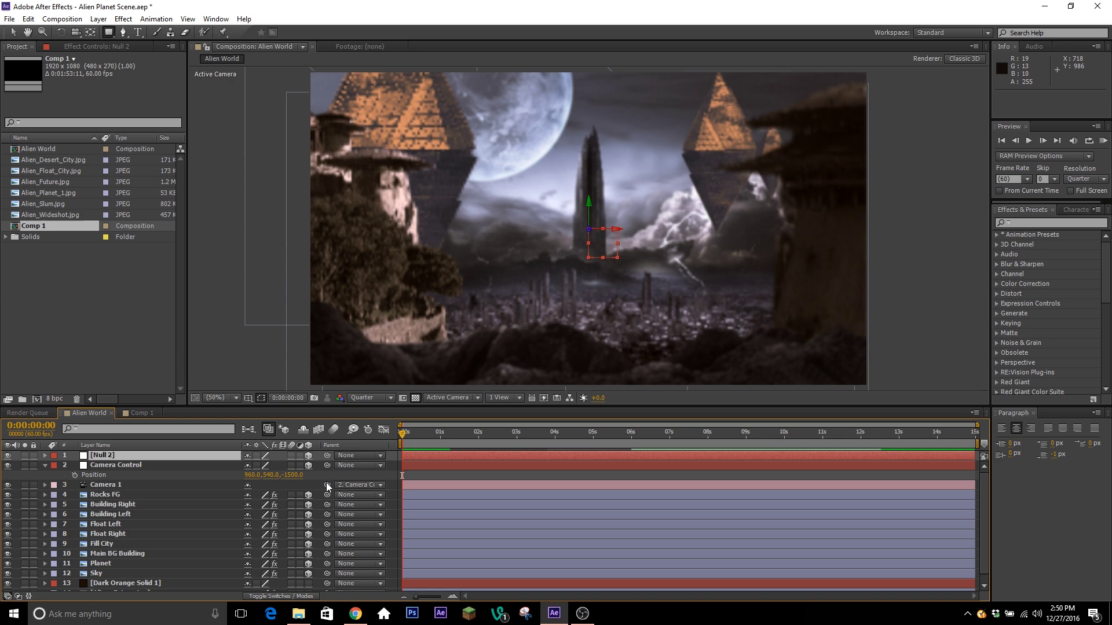
mouse_move(328, 486)
left_mouse_down()
mouse_move(141, 474)
mouse_move(131, 453)
mouse_move(299, 488)
mouse_move(301, 452)
mouse_move(327, 483)
left_mouse_up()
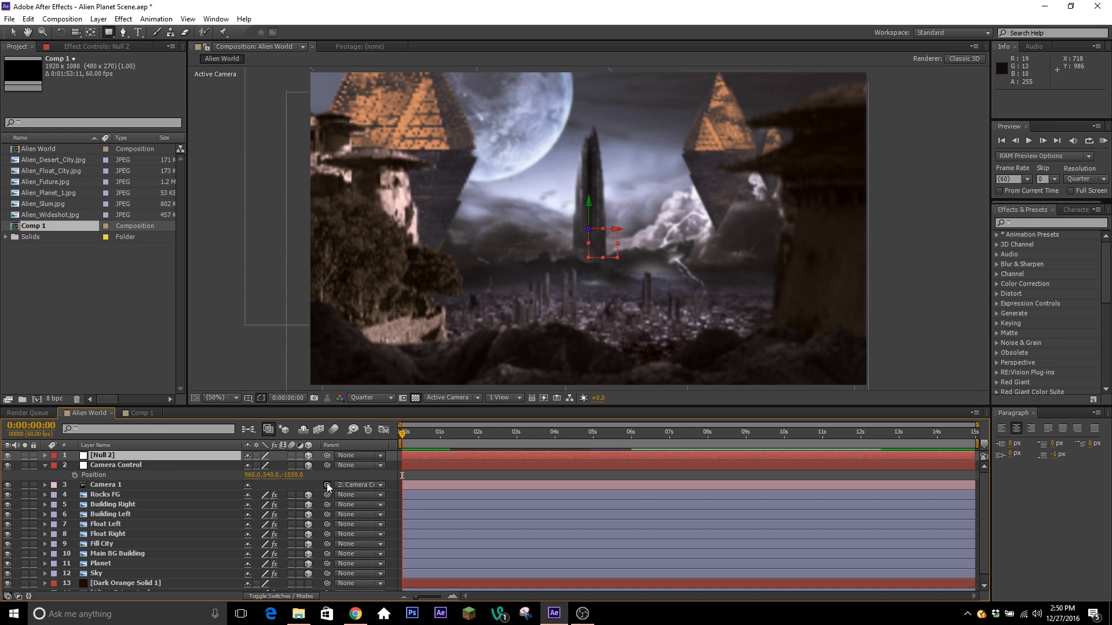
Try changing the Camera Control layer's Y position, and undo the change.
left_click(185, 467)
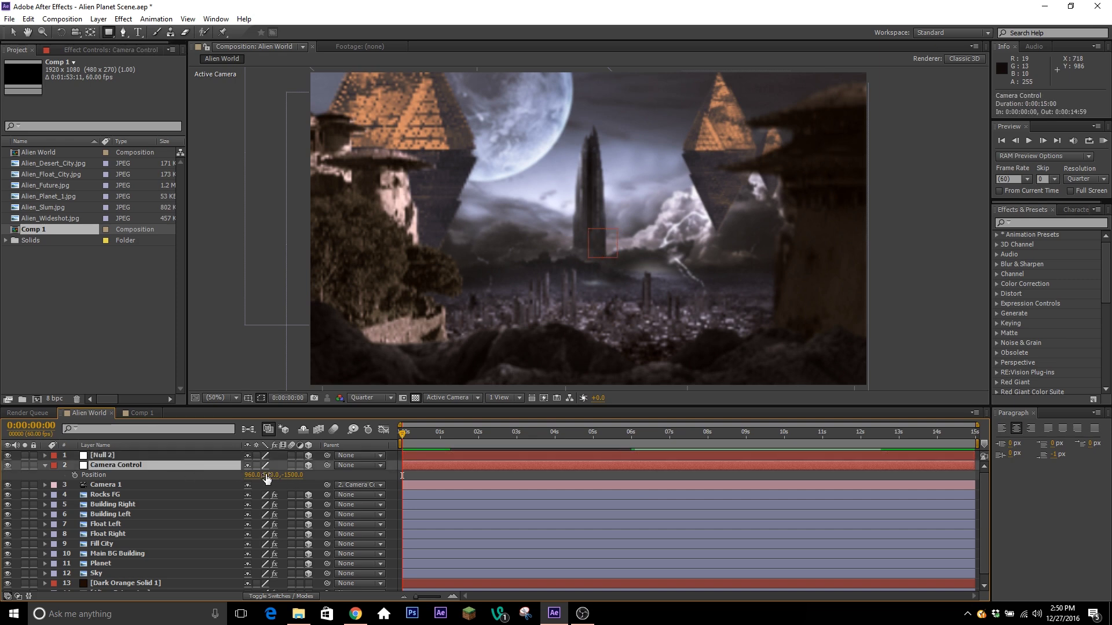
left_click_drag(272, 478, 246, 465)
key("ctrl+z")
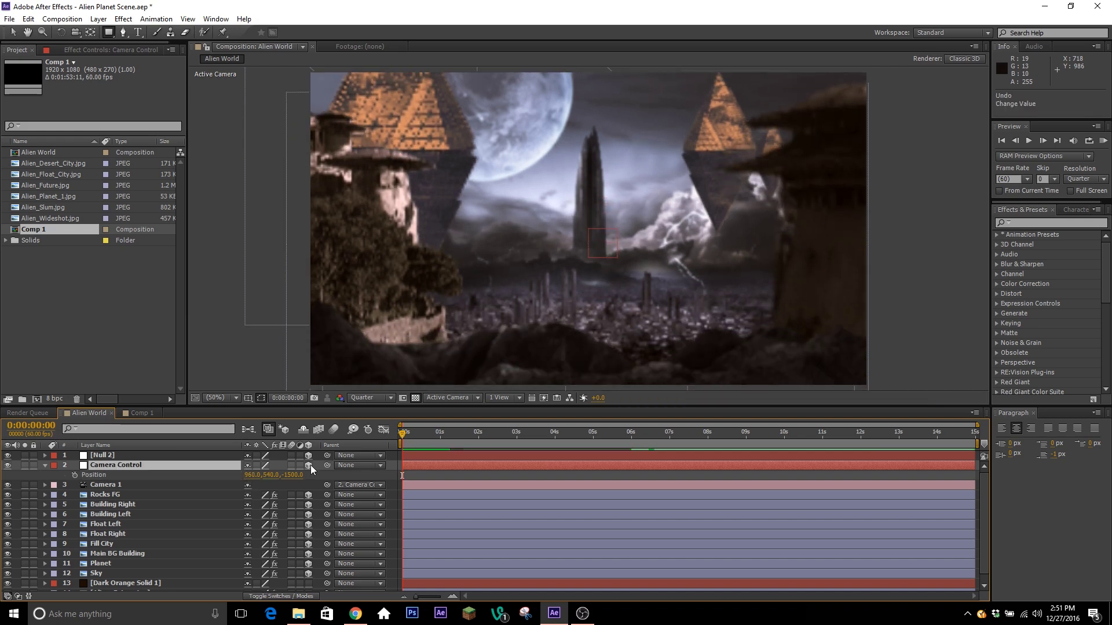
Delete the extra null layer above Camera Control.
left_click(142, 457)
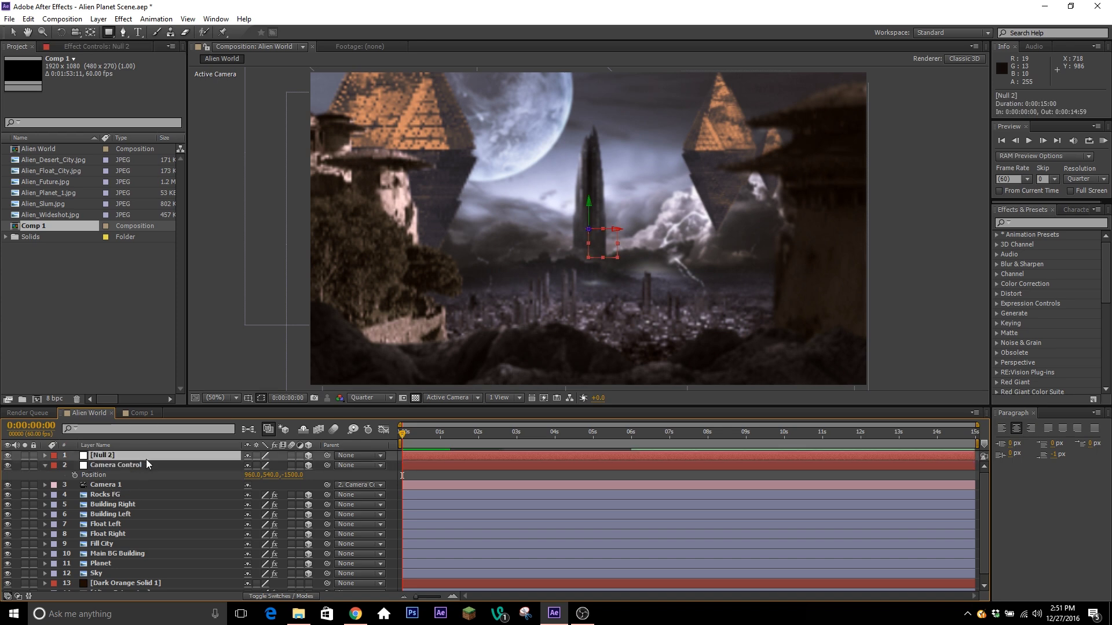
key("Delete")
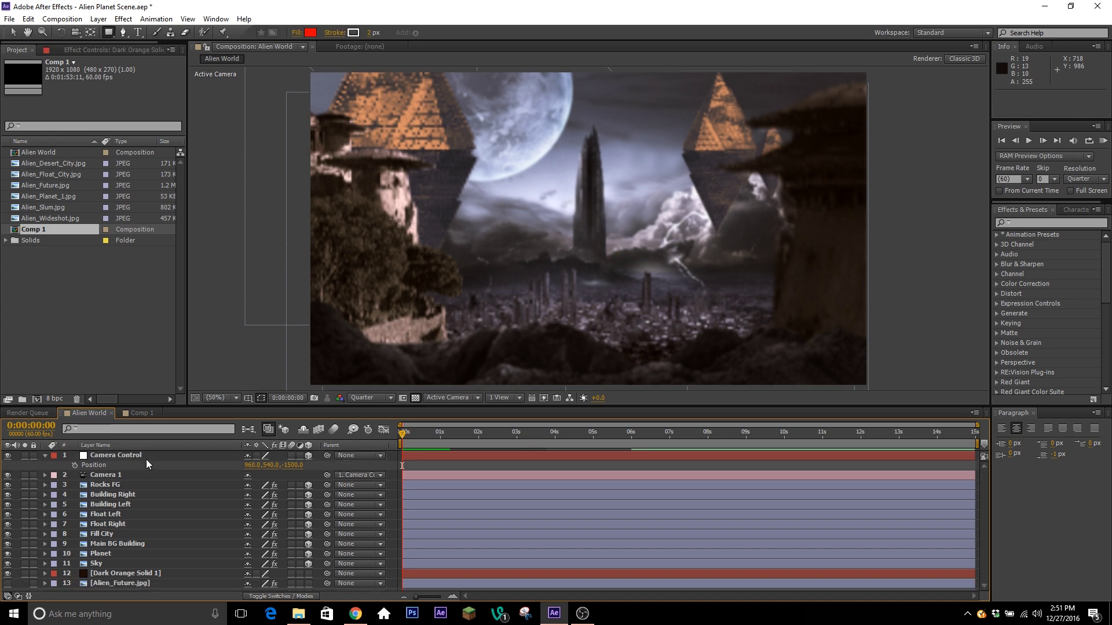
Reveal the orientation and rotation properties of the Camera Control layer.
left_click(147, 458)
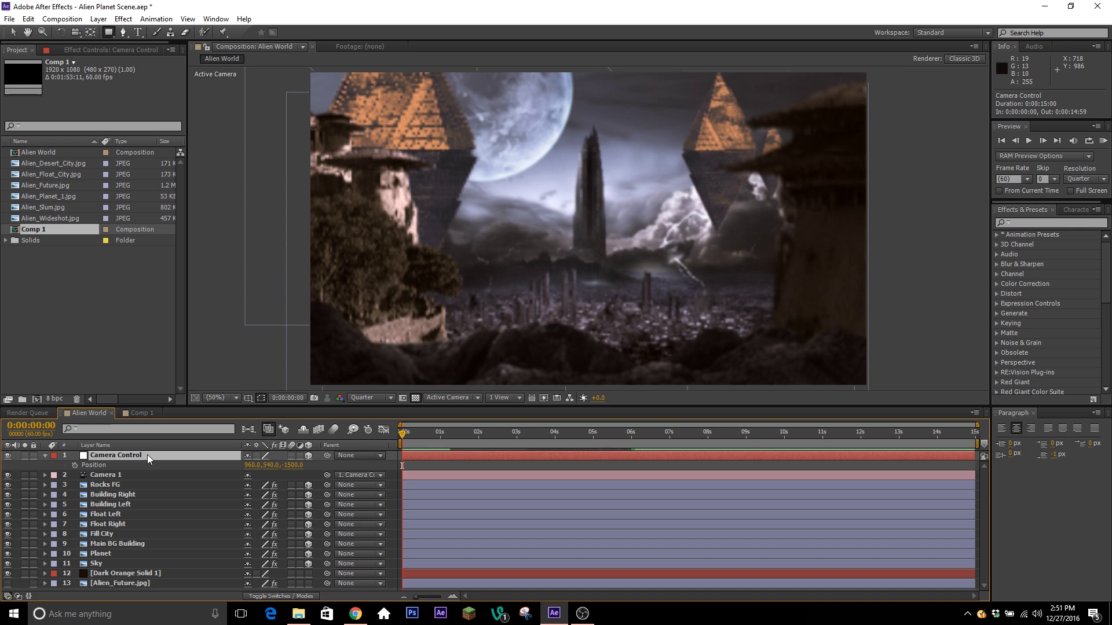
key("r")
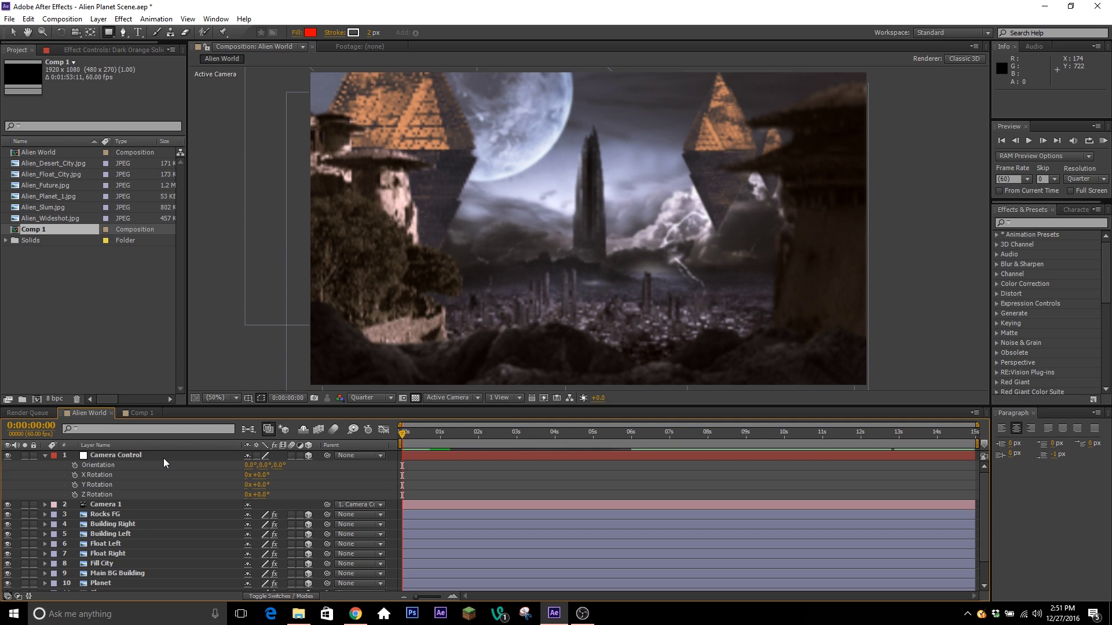
Collapse the Camera Control layer's properties and hide the image layers from Rocks FG down to Planet.
left_click(44, 457)
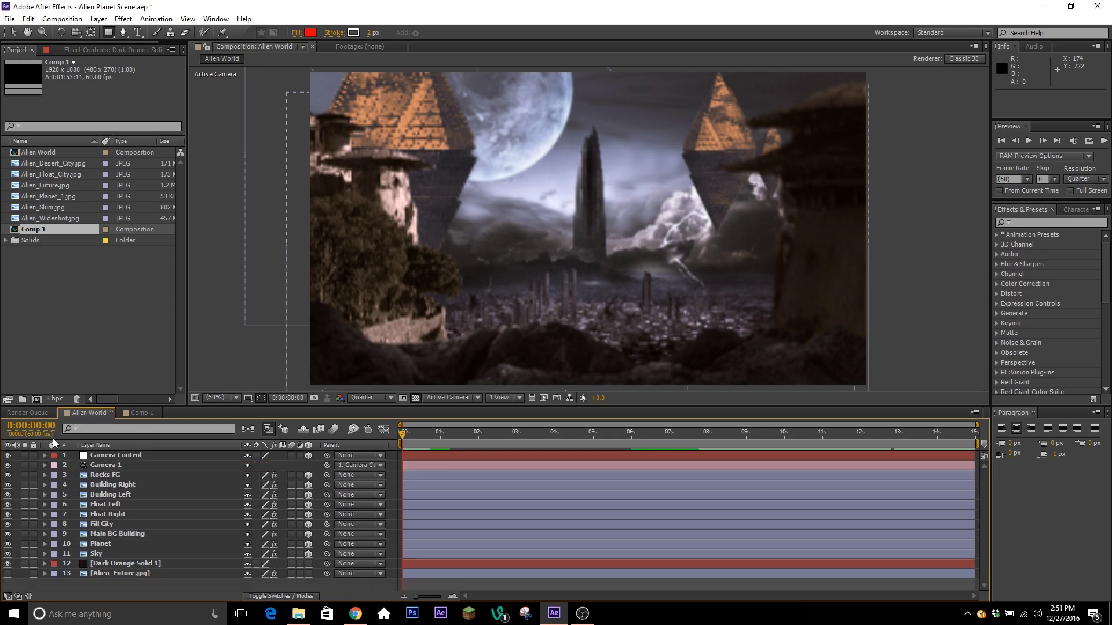
left_click_drag(8, 476, 7, 555)
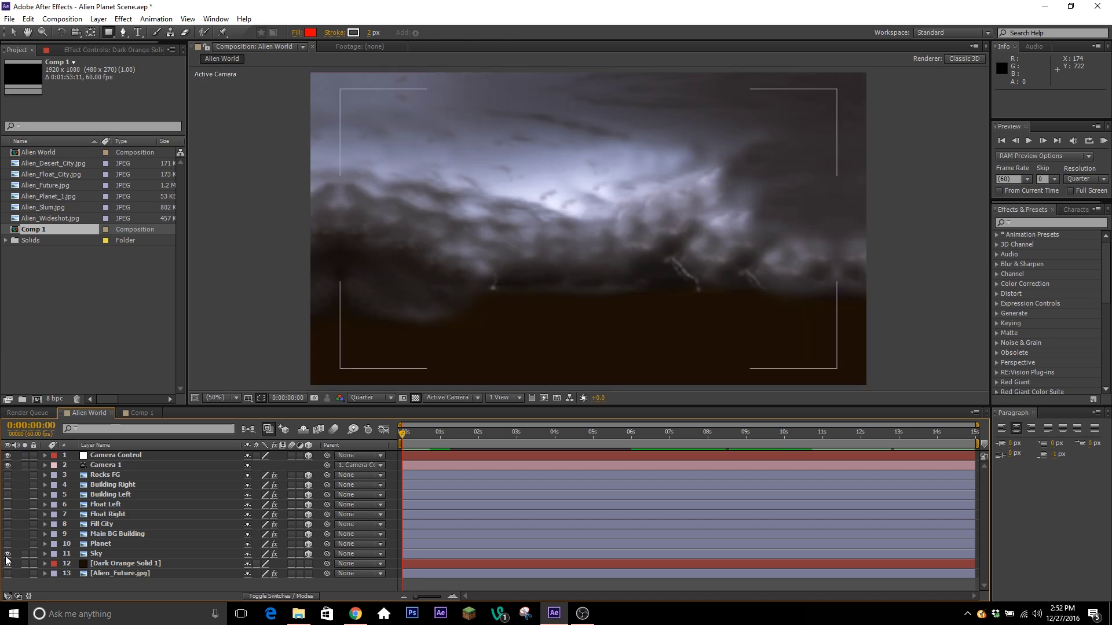
left_click(7, 563)
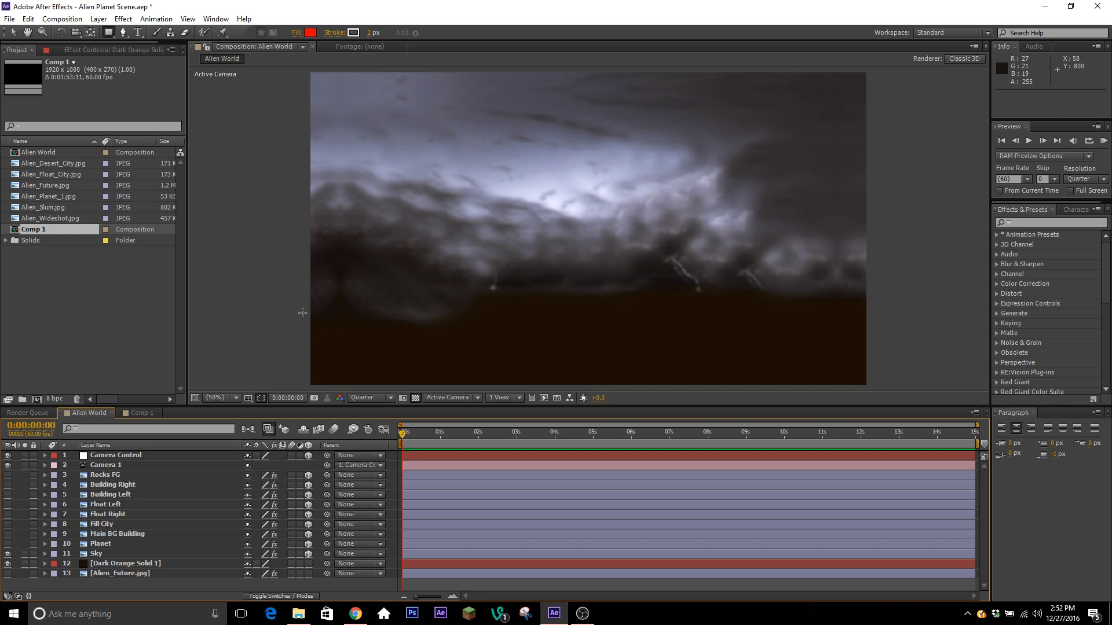
Show the hidden layers again from back to front: Planet, Main BG Building, and Fill City up through Rocks FG.
left_click(7, 545)
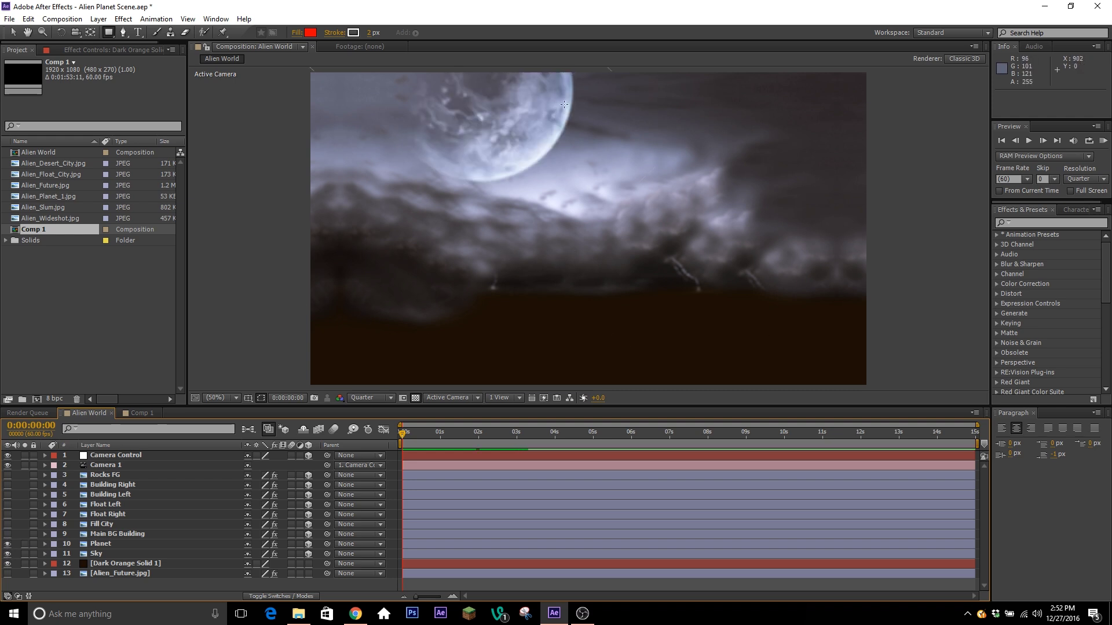
left_click(7, 534)
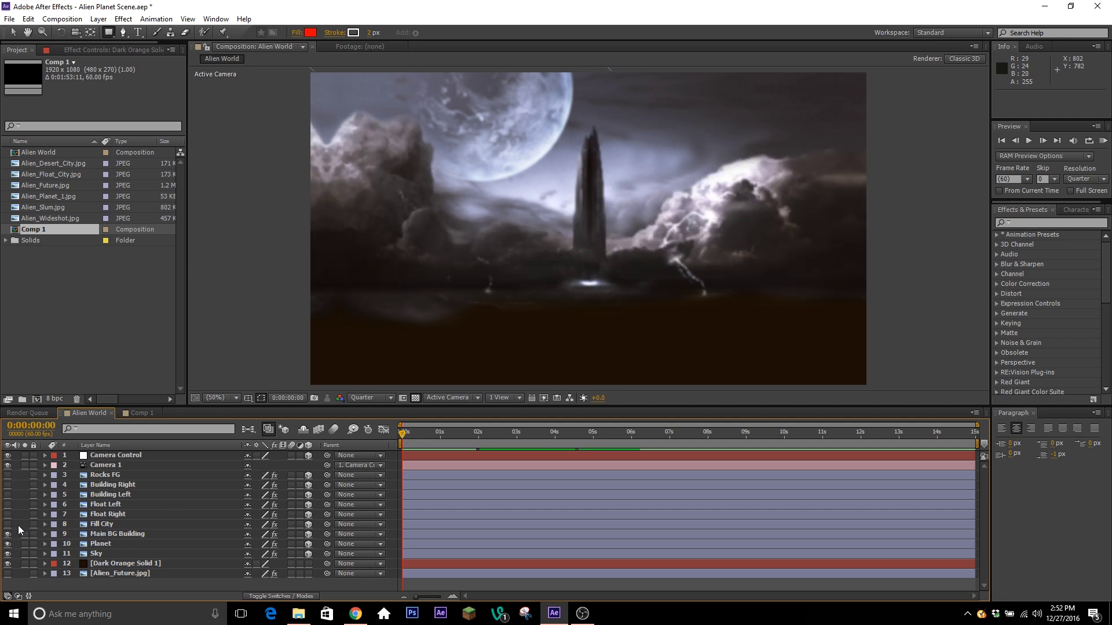
left_click_drag(7, 524, 7, 476)
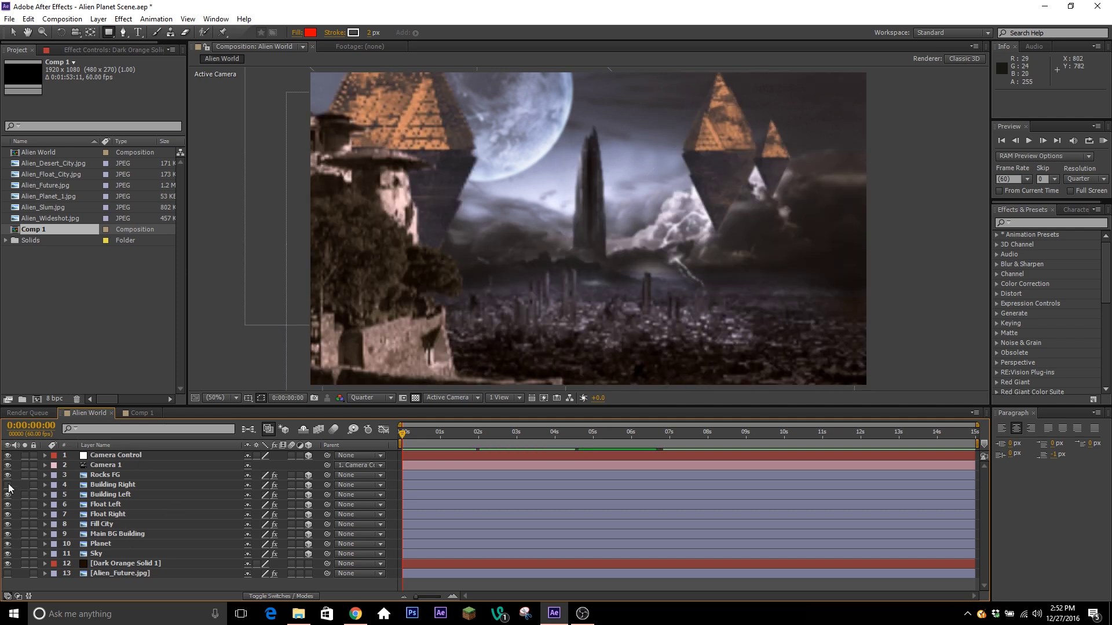
Reveal the Position property of all layers from Rocks FG through Sky.
left_click(151, 476)
left_click(102, 555, "shift")
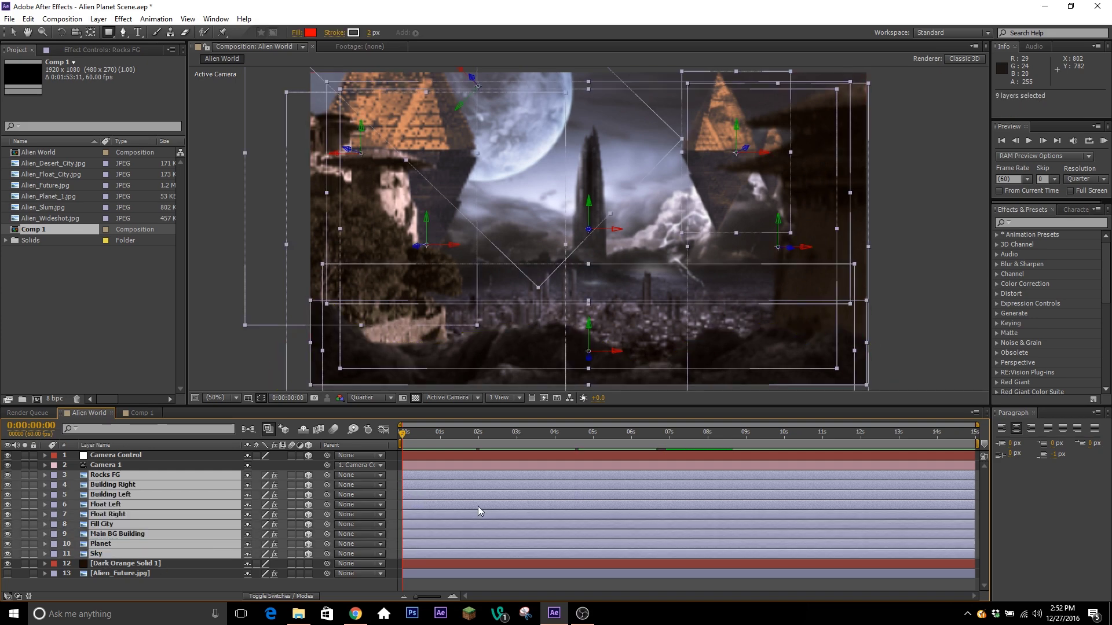
key("p")
left_click(205, 504)
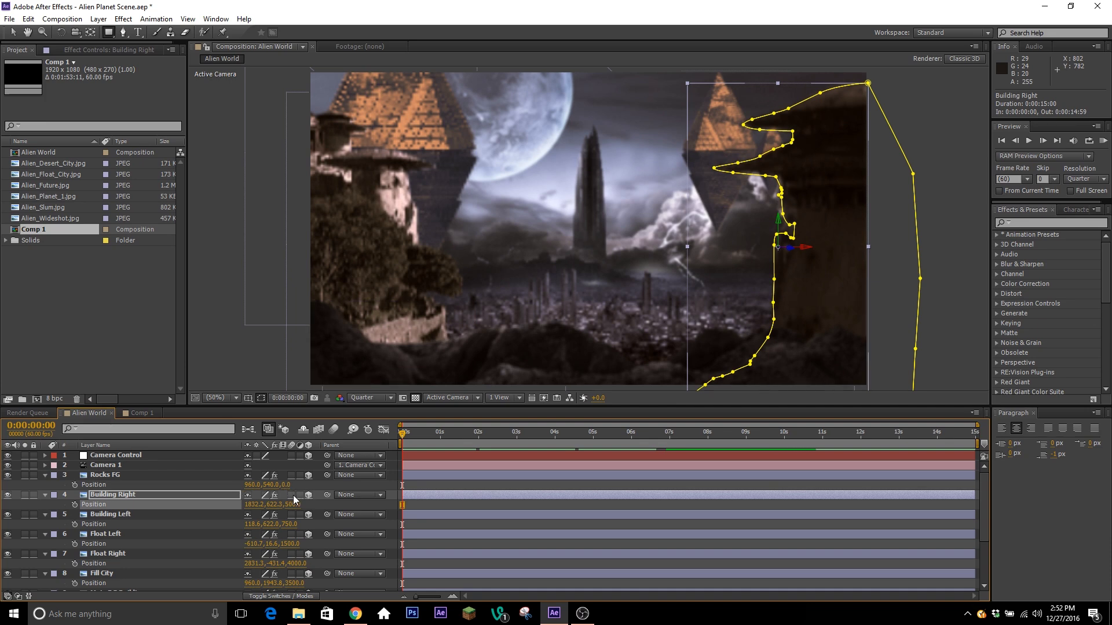
left_click(339, 509)
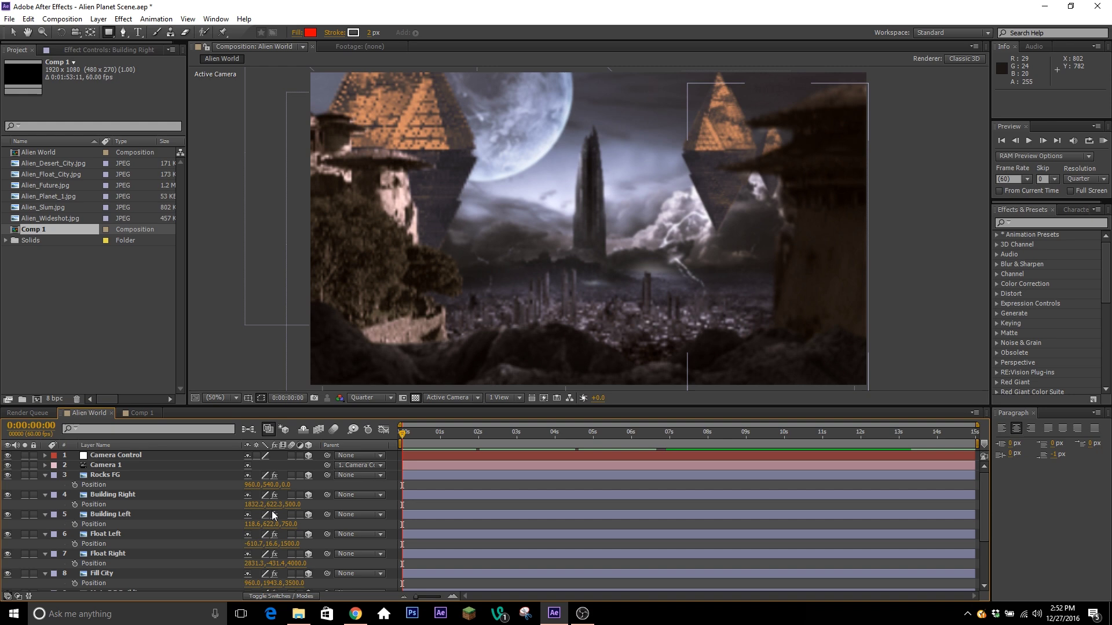
scroll(270, 515, "down", 2)
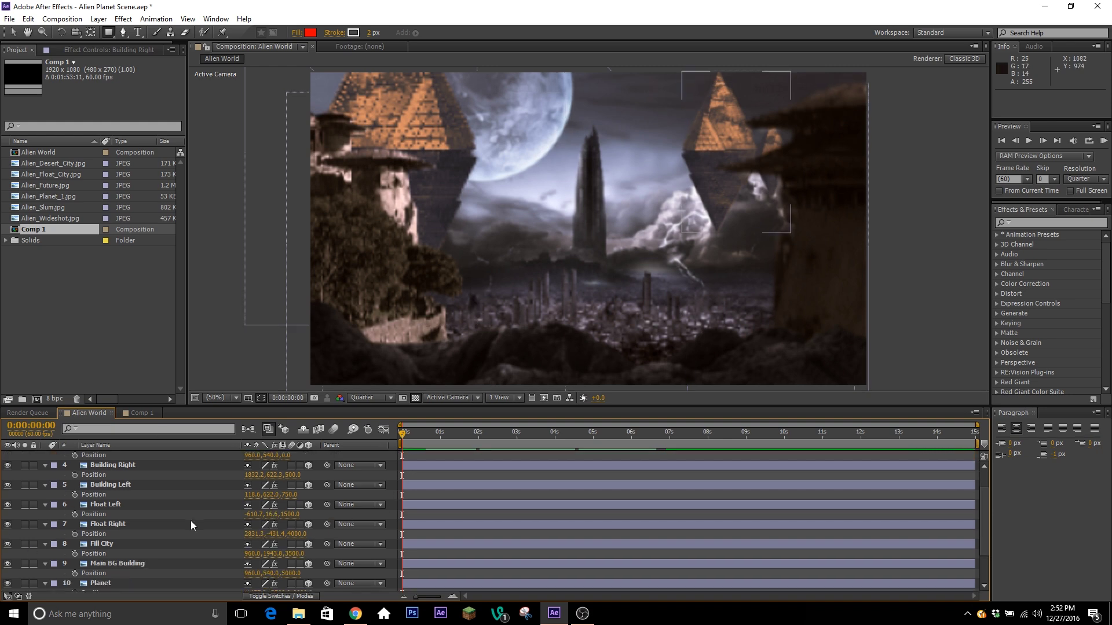
scroll(191, 526, "up", 2)
left_click(116, 475)
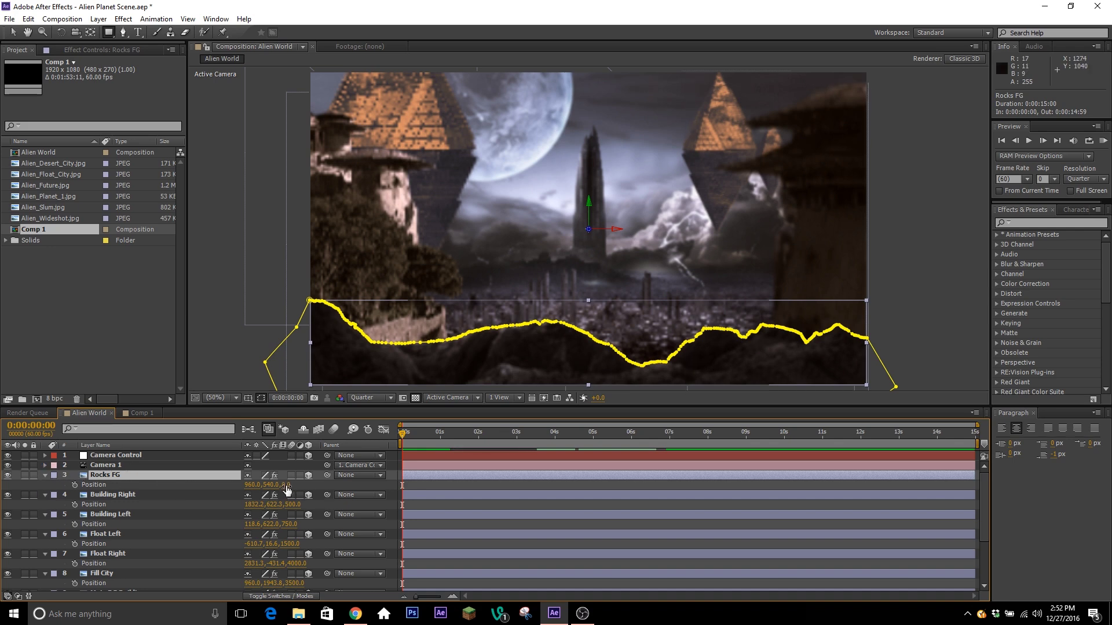
Try setting Building Right's Z position to -200 and its X position to 1232.2, and undo both changes.
left_click(173, 497)
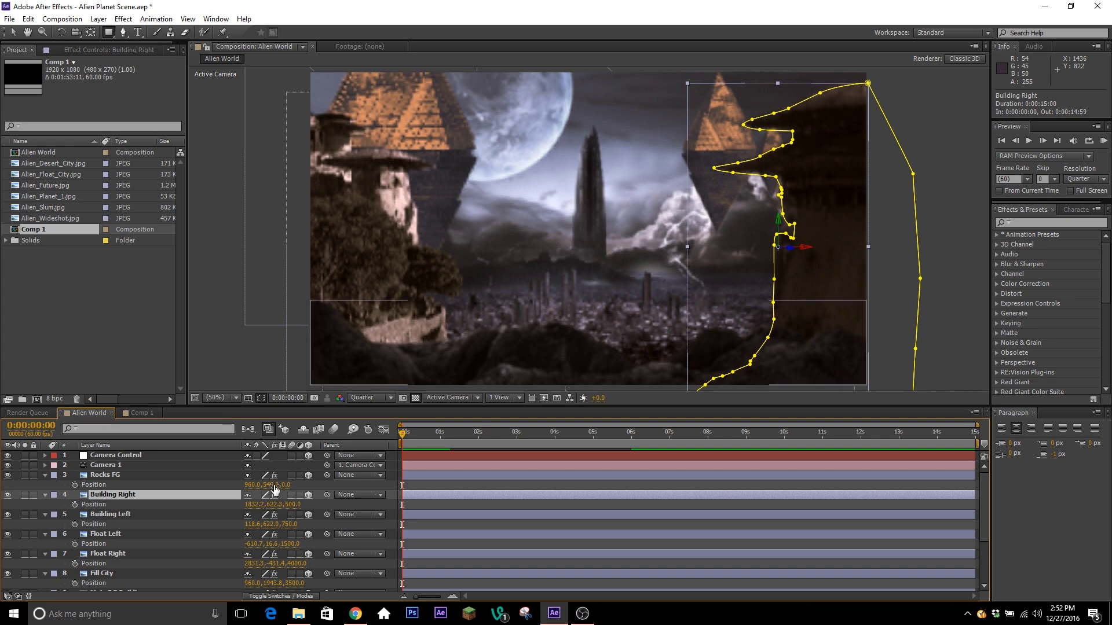
left_click(288, 506)
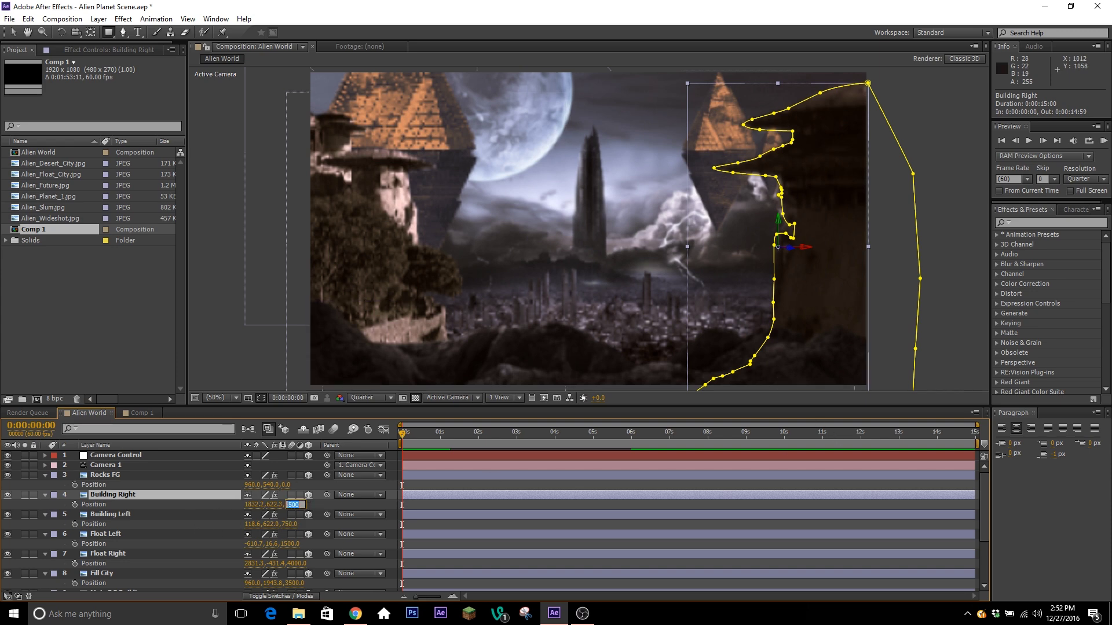
type("-200")
key("Return")
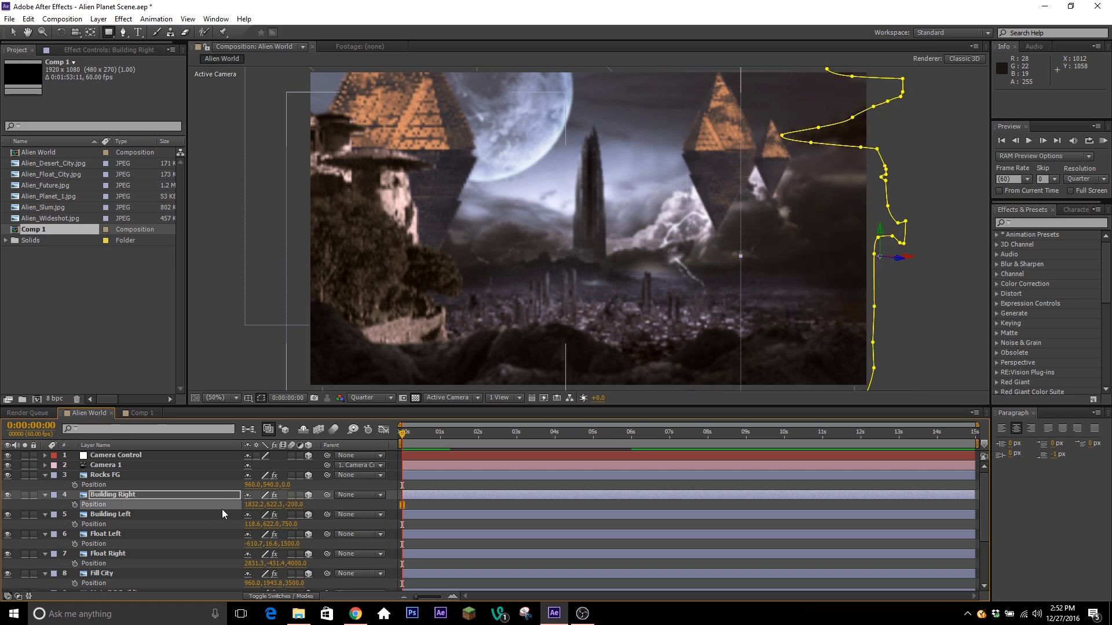
left_click_drag(256, 505, 227, 508)
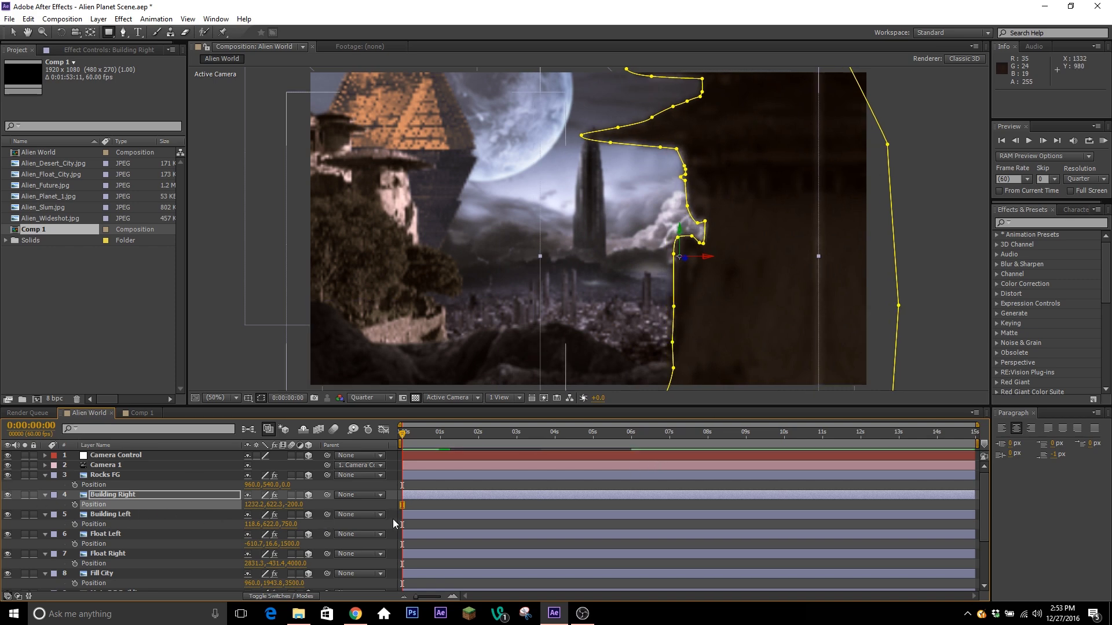
key("ctrl+z")
key("ctrl+z")
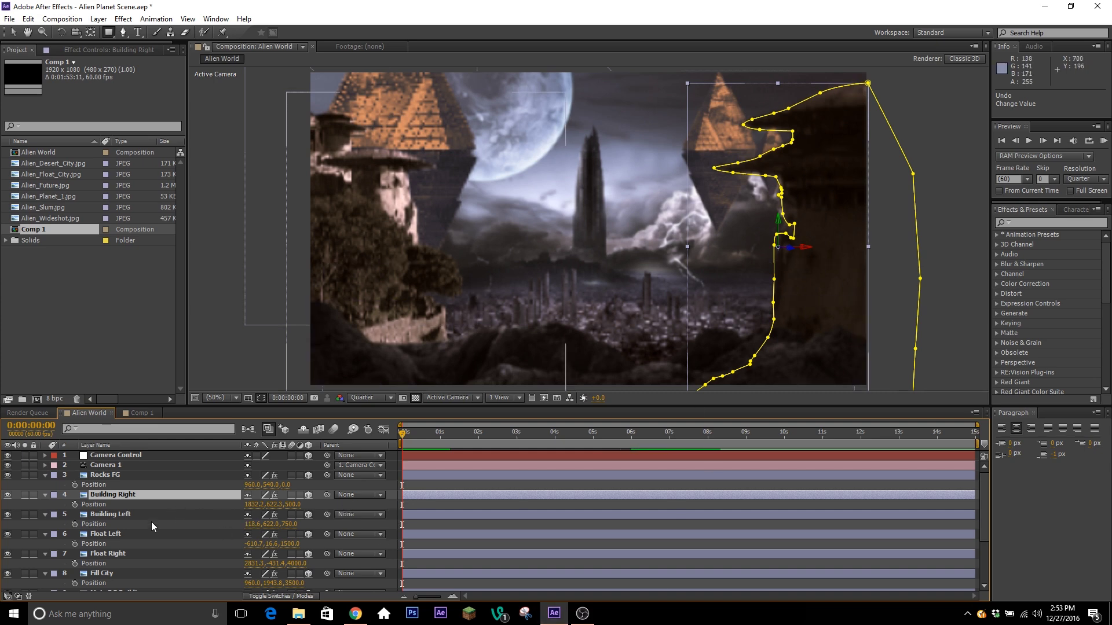
Compare the layers' position values from back to front, highlighting each from Sky up to Float Left, plus Building Right.
scroll(134, 551, "down", 1)
scroll(116, 575, "down", 1)
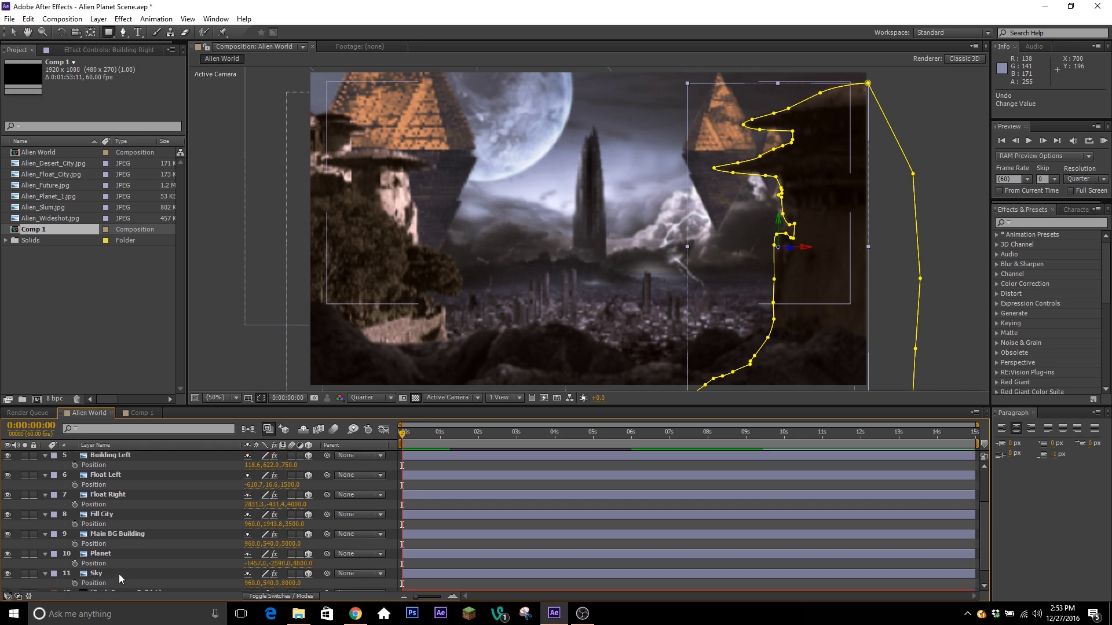
left_click(120, 573)
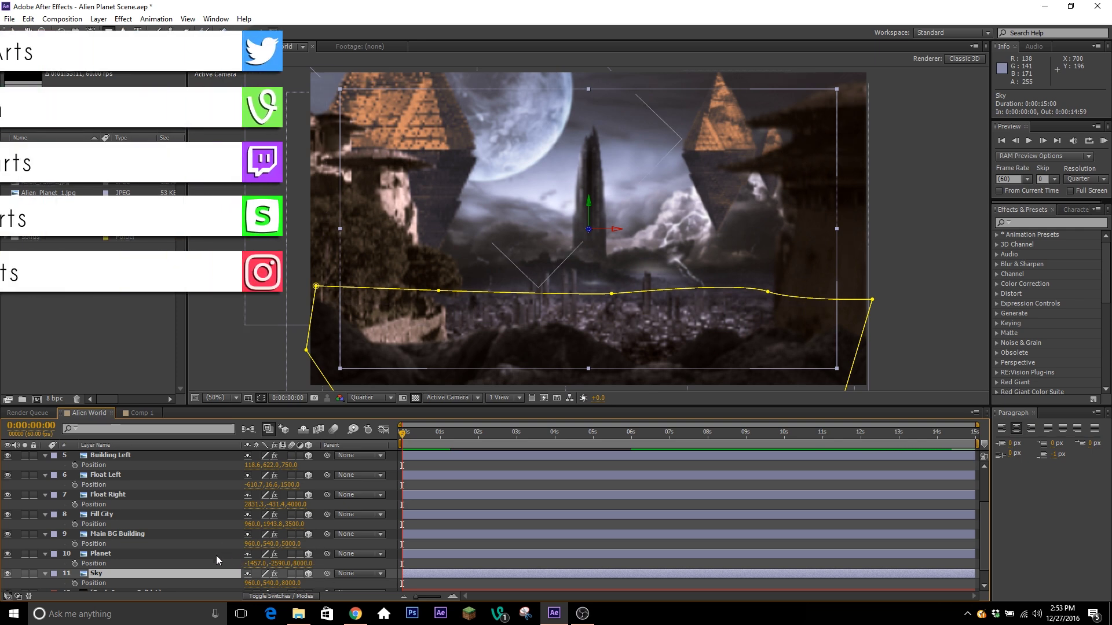
left_click(187, 554)
left_click(158, 533)
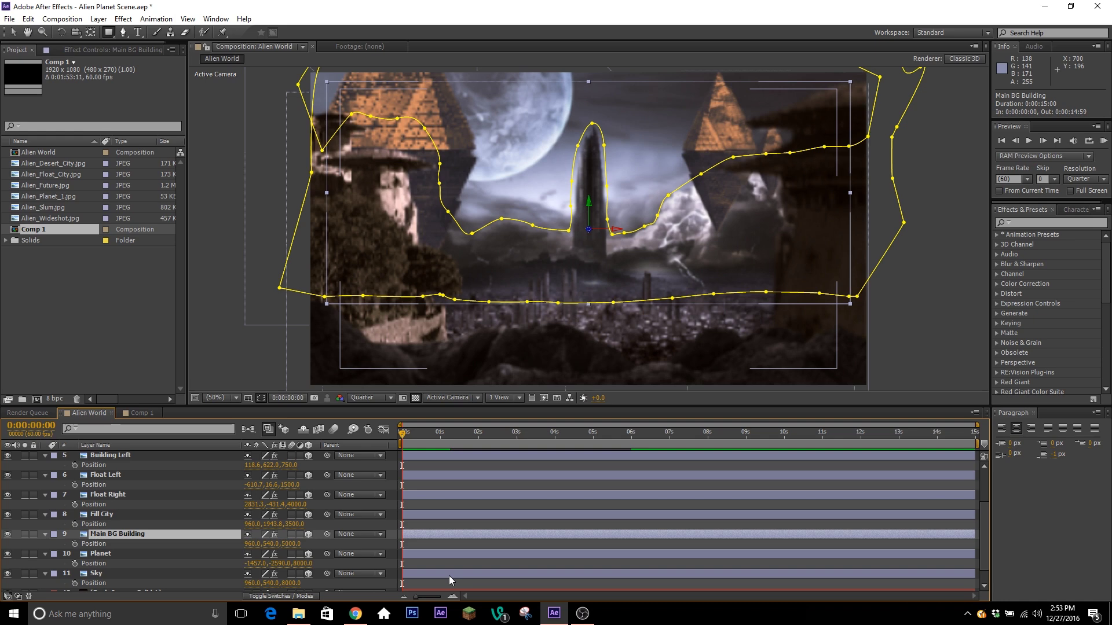
left_click(190, 514)
left_click(163, 540)
left_click(165, 493)
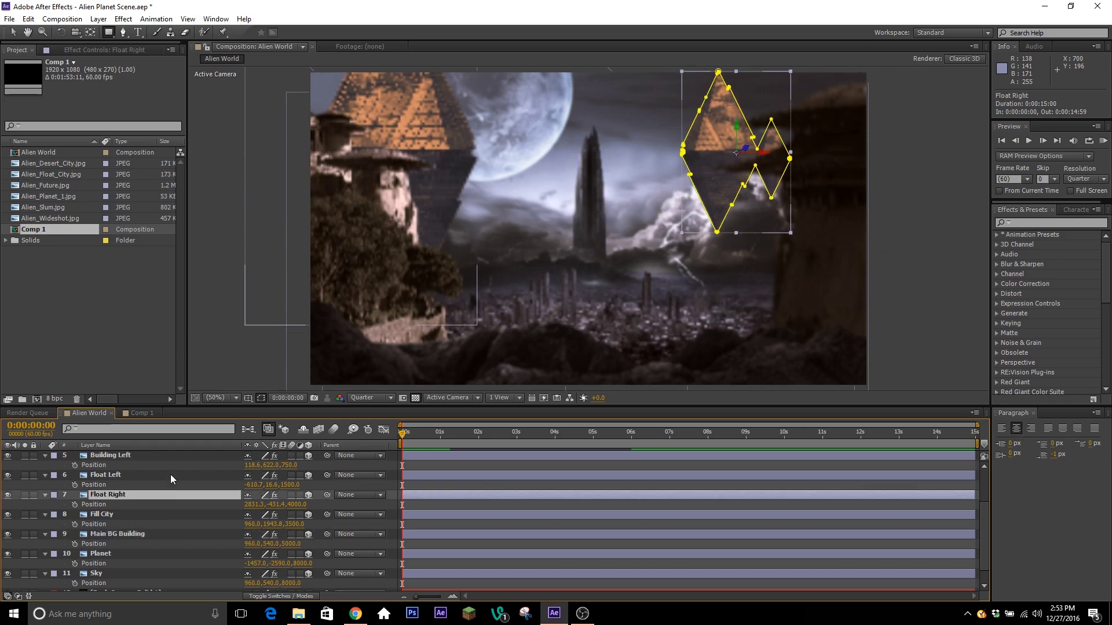
left_click(171, 475)
scroll(289, 510, "up", 3)
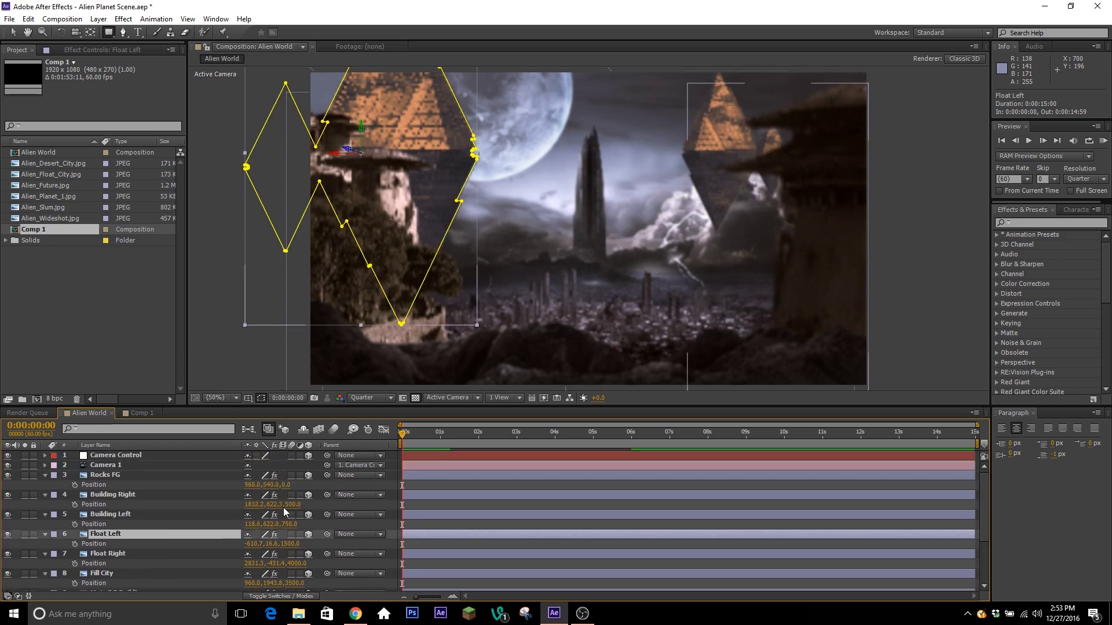
left_click(193, 493)
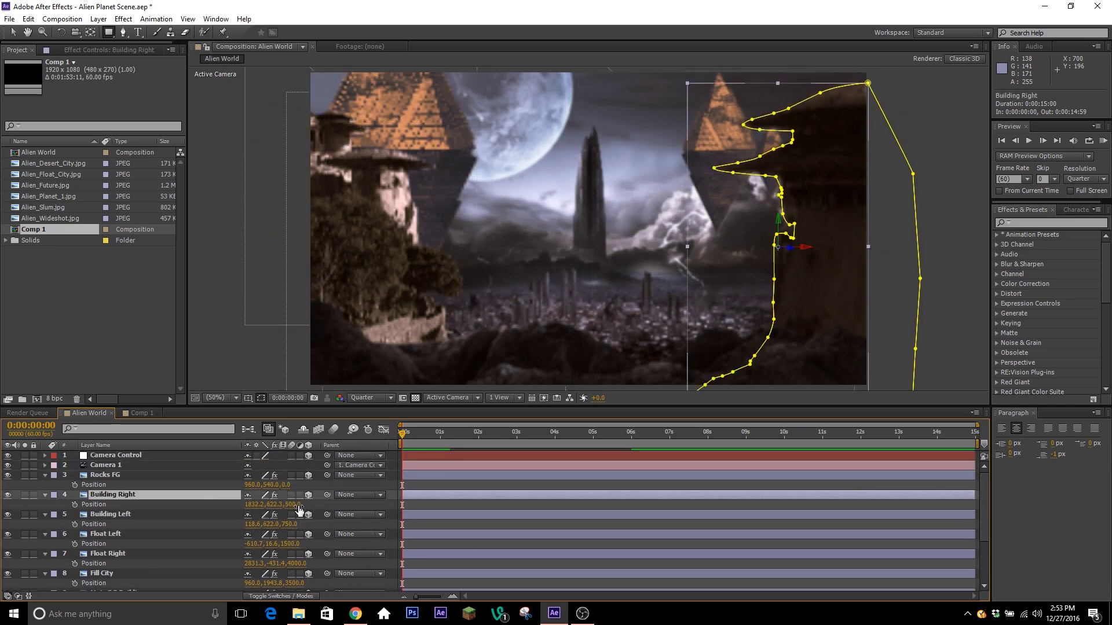
Review the layer stack's depth order once more, checking the Planet layer's position against its neighbours.
scroll(299, 509, "down", 3)
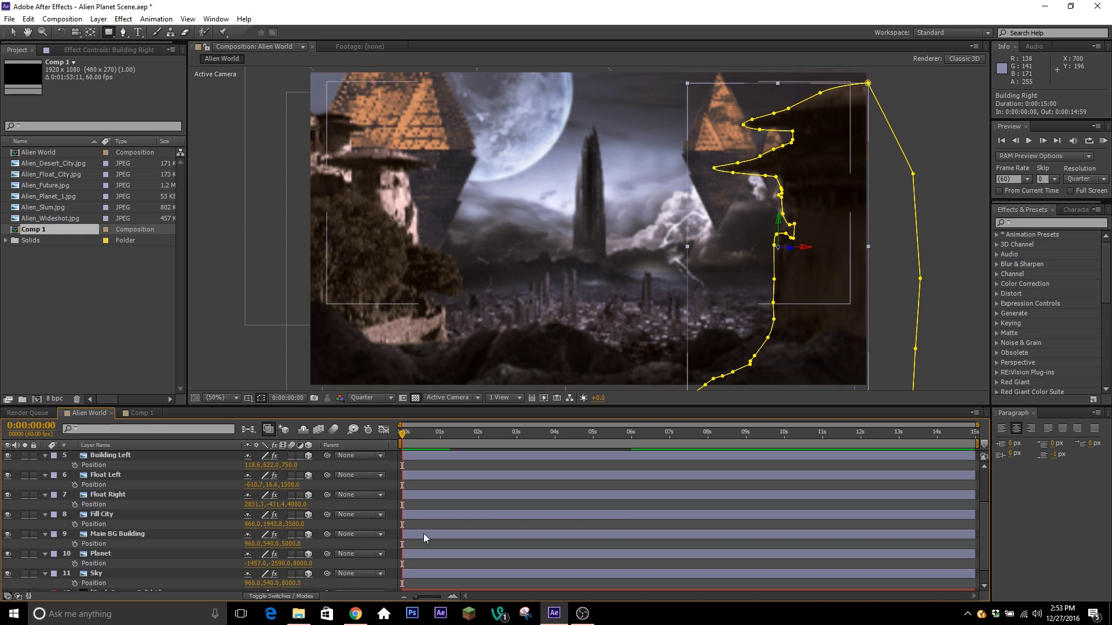
scroll(224, 532, "up", 1)
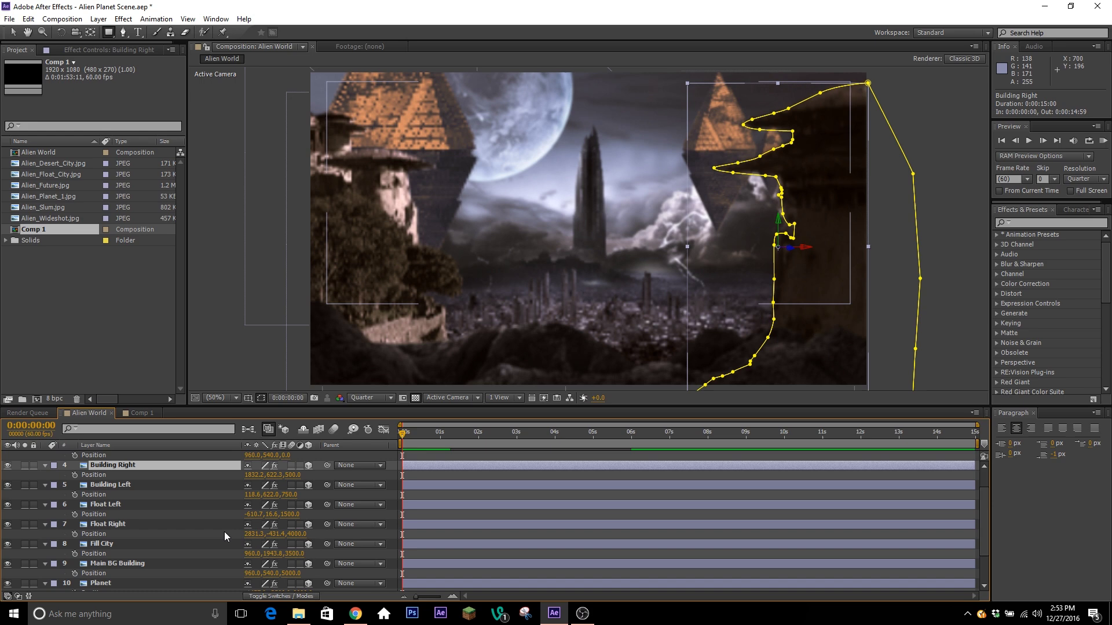
scroll(224, 534, "down", 1)
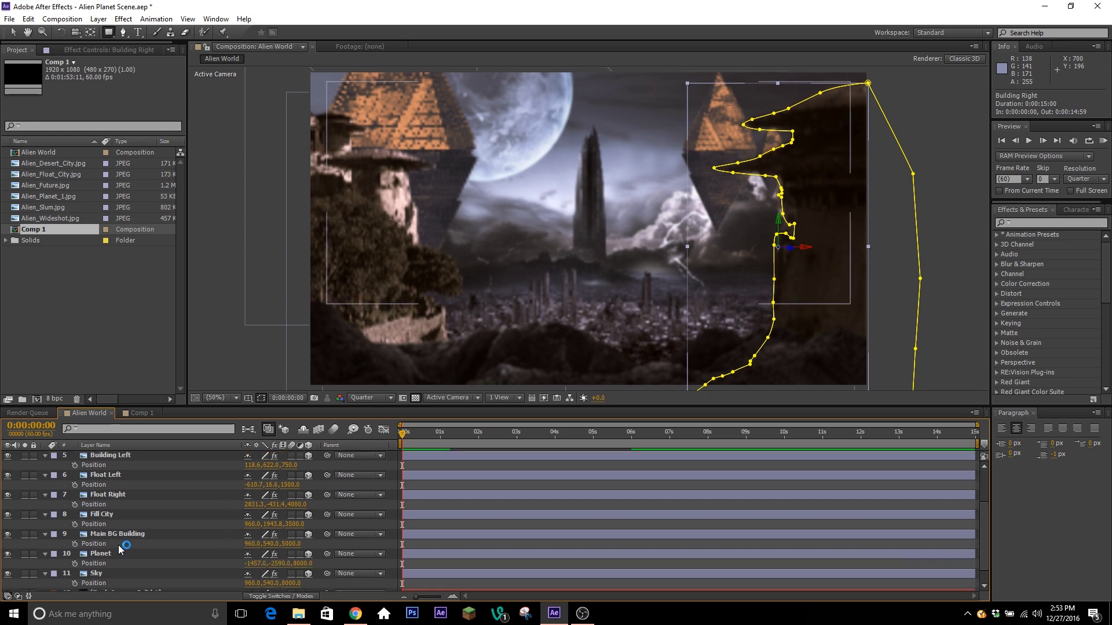
left_click(142, 554)
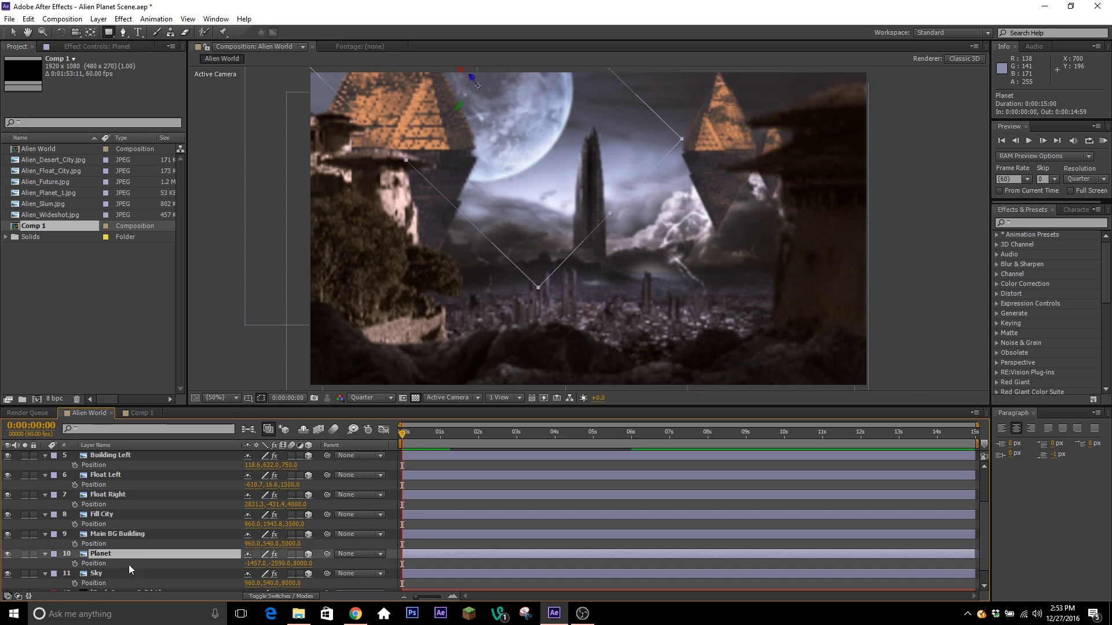
scroll(139, 551, "up", 1)
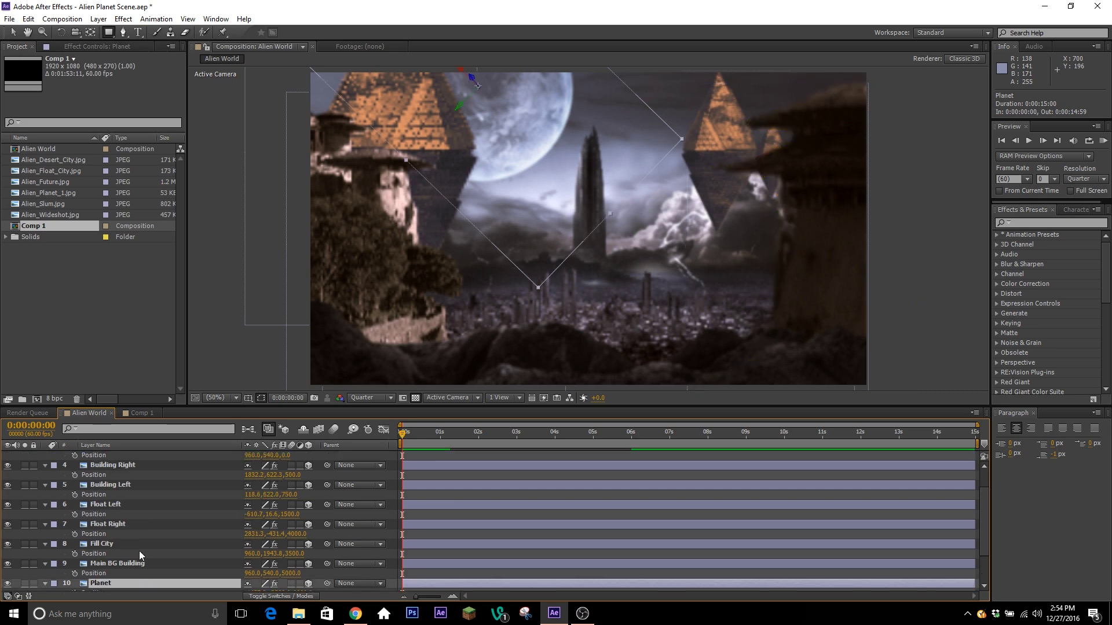
scroll(145, 570, "up", 2)
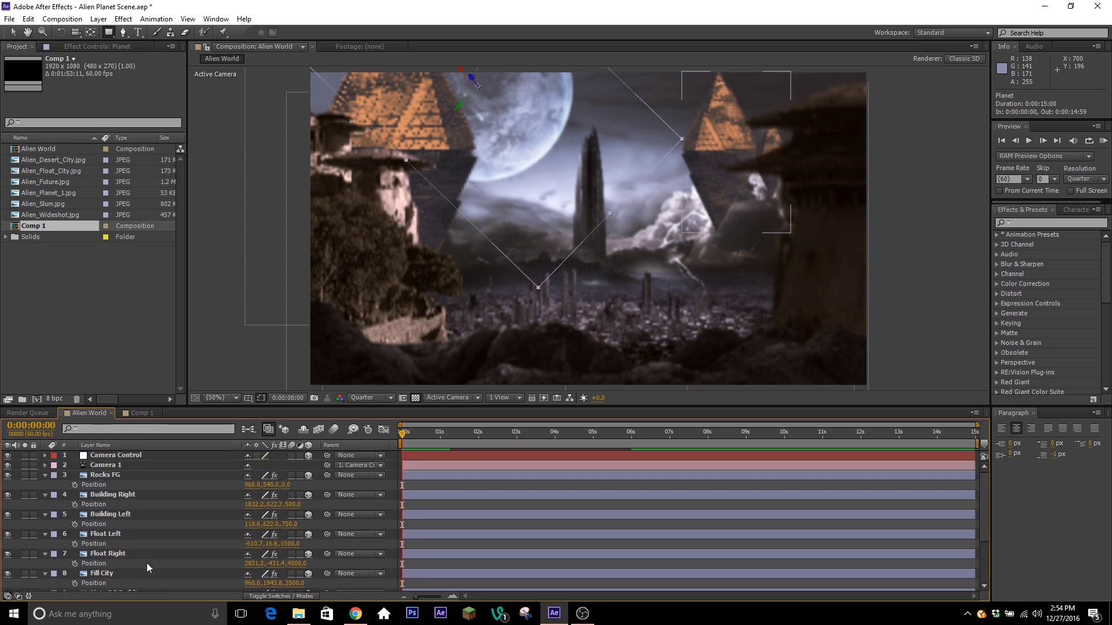
Add a Drop Shadow layer style to the Building Right layer.
right_click(137, 496)
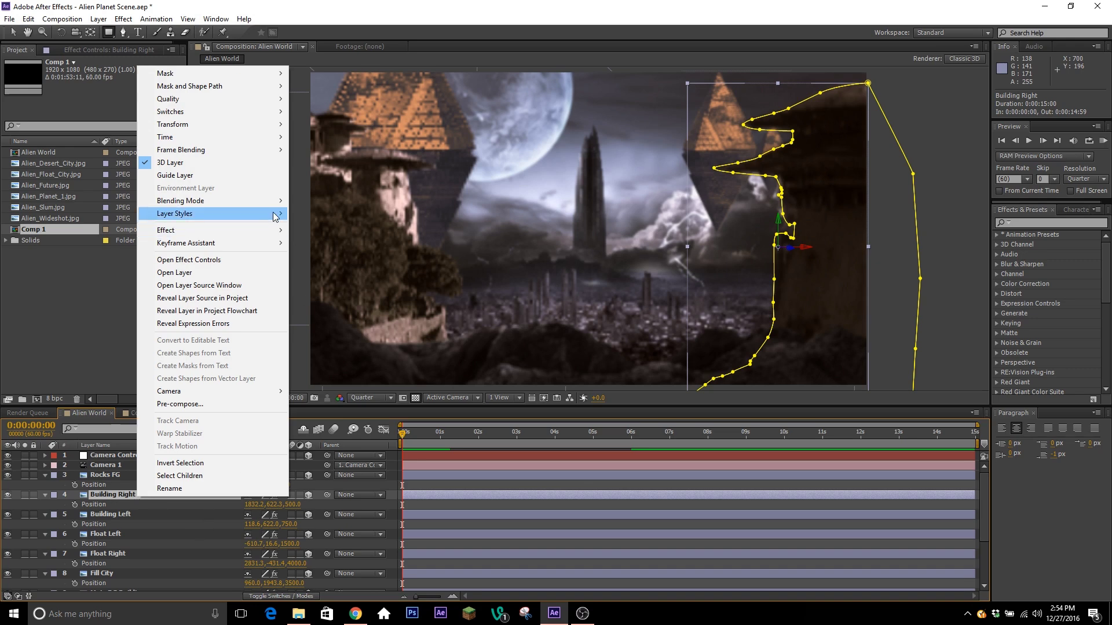
mouse_move(277, 214)
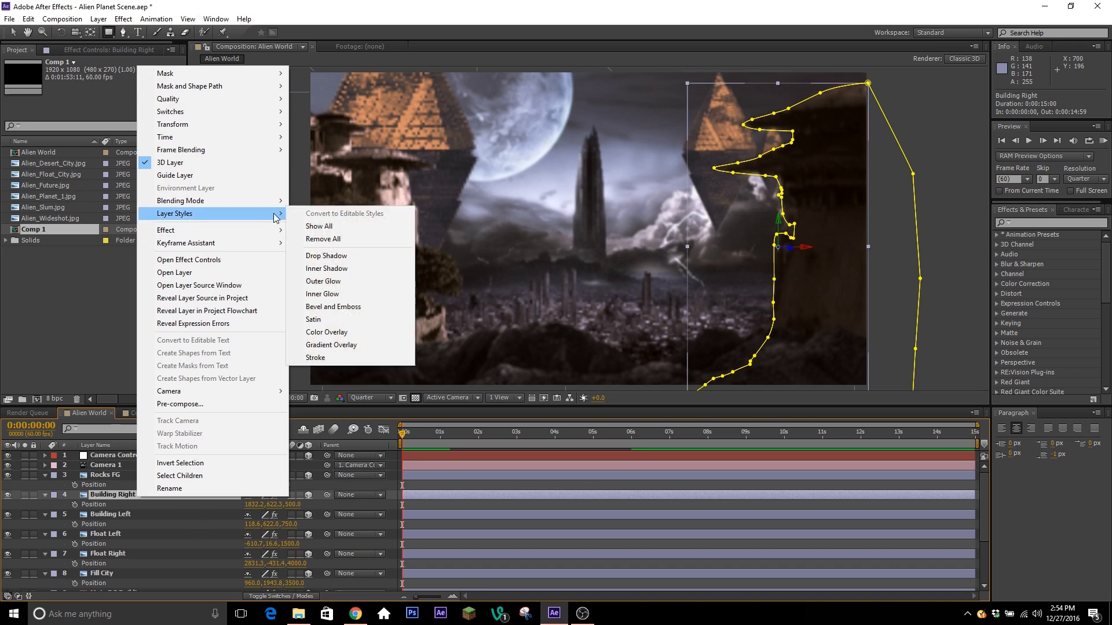
left_click(391, 255)
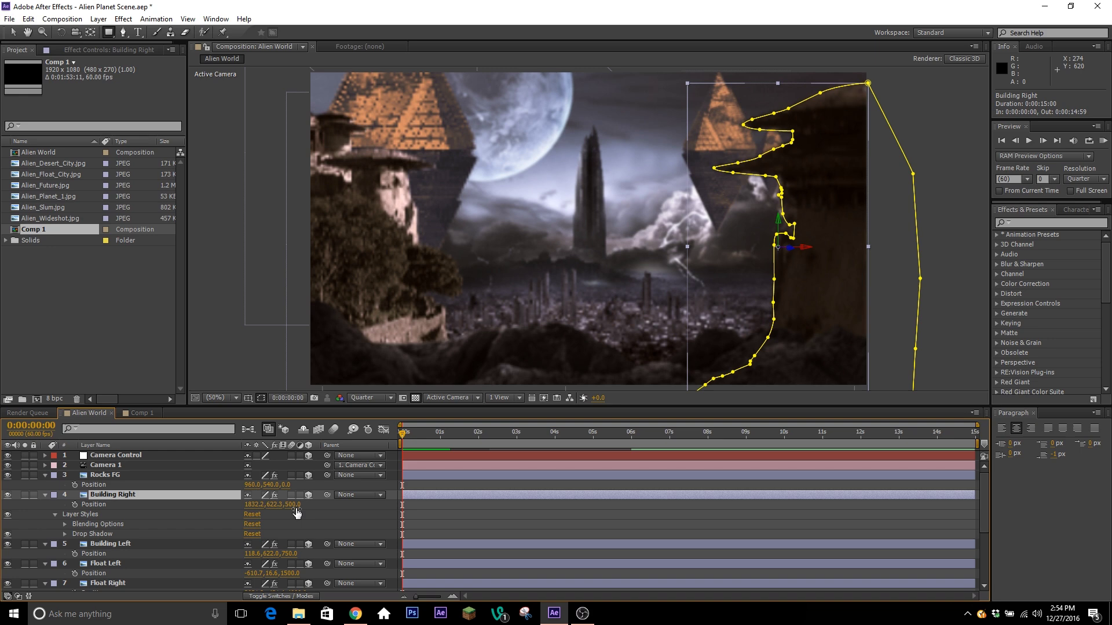
Move Building Right above Rocks FG in the layer stack and show only its Position property.
left_click(95, 476)
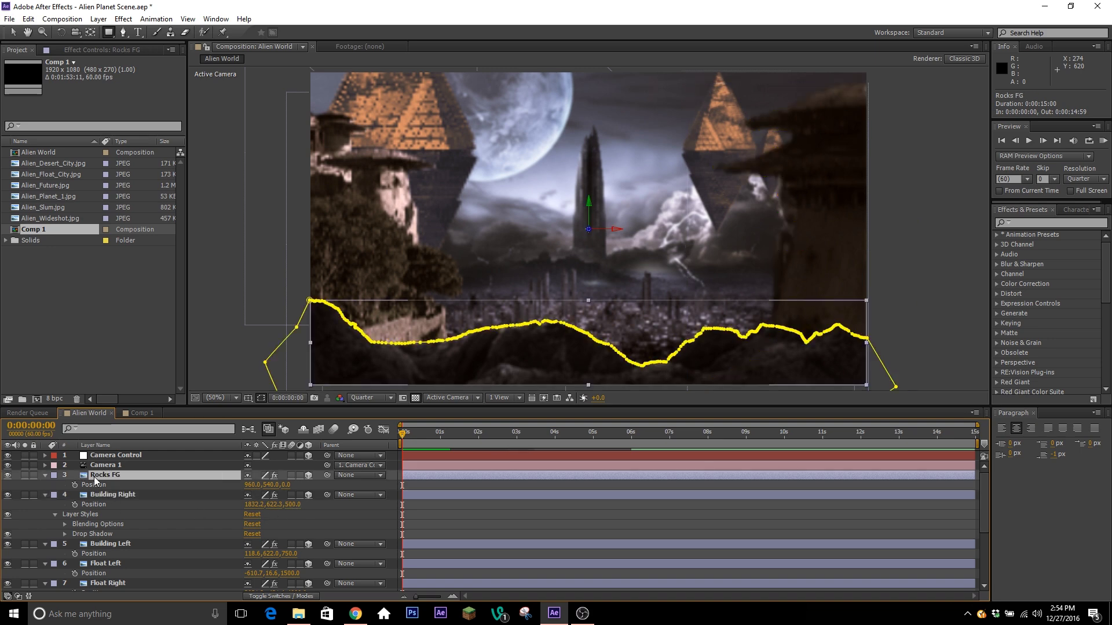
left_click_drag(130, 497, 130, 474)
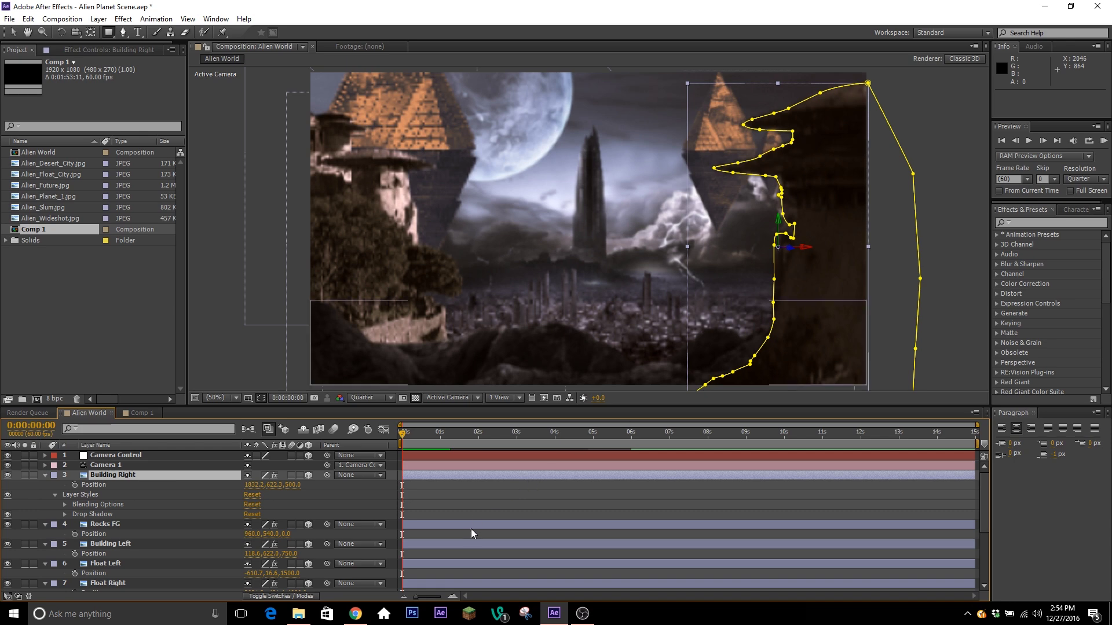
left_click(485, 498)
left_click(75, 497)
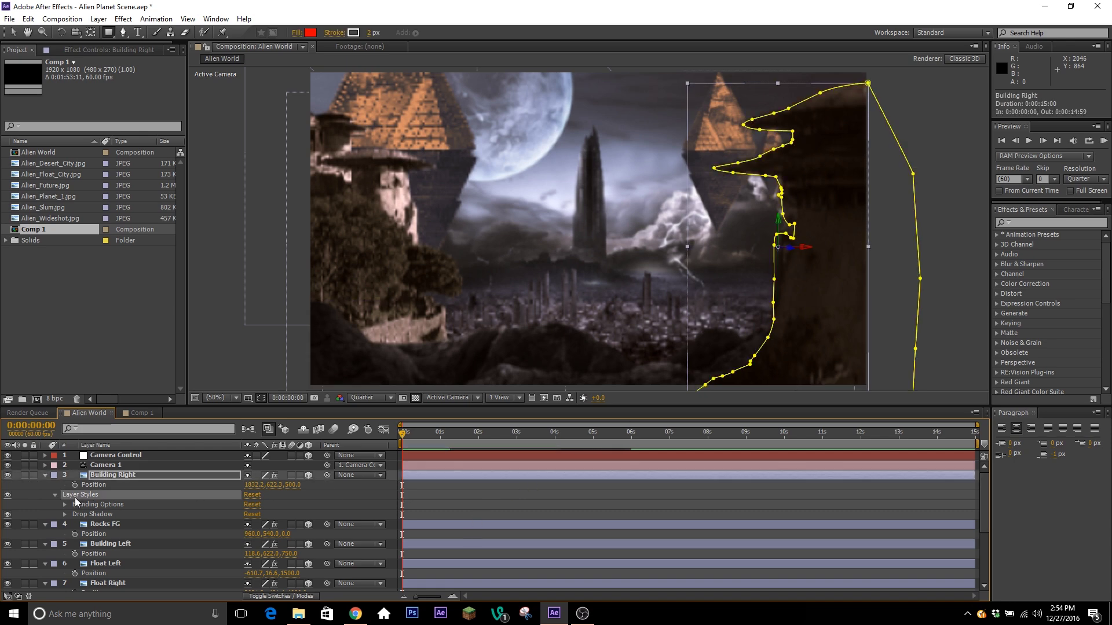
key("p")
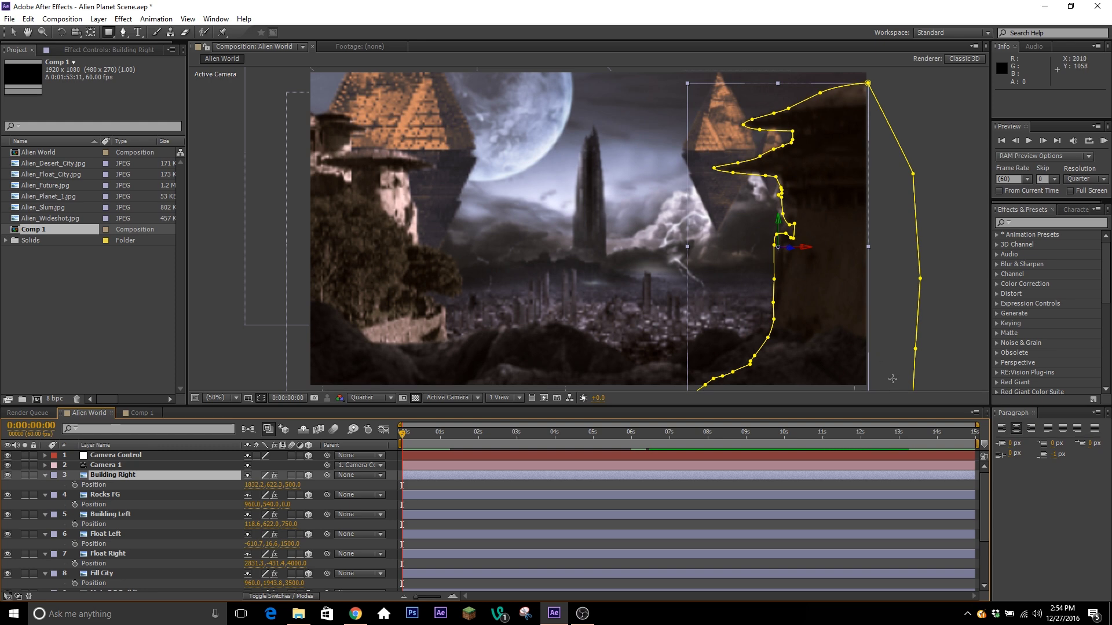
Search the effects for "drop" with the Building Right layer selected, then compare that layer with Rocks FG.
left_click(116, 486)
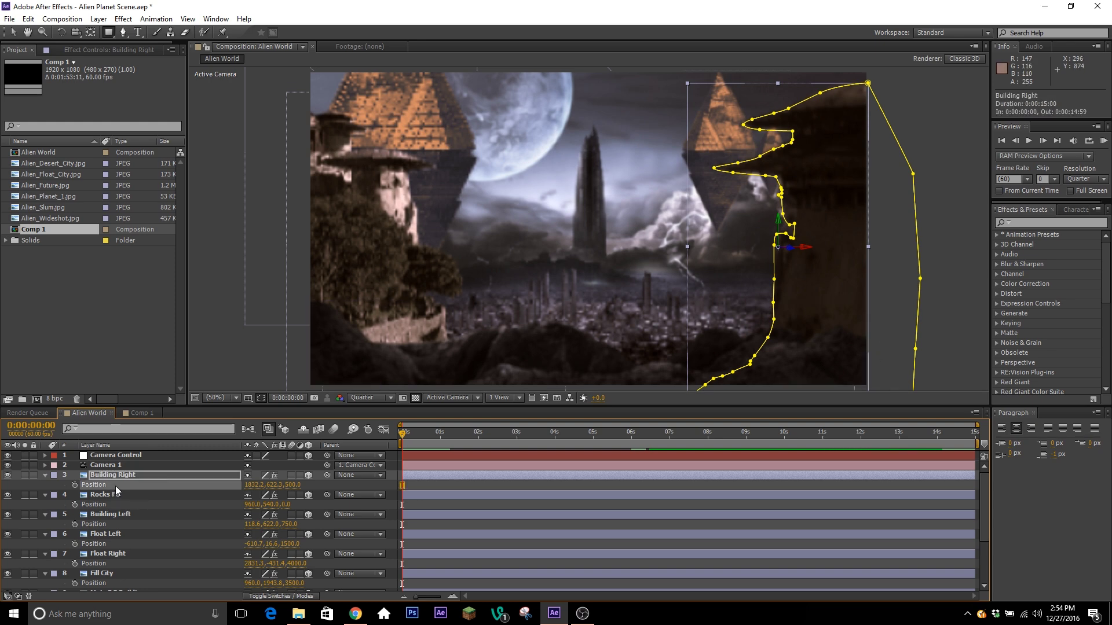
left_click(154, 474)
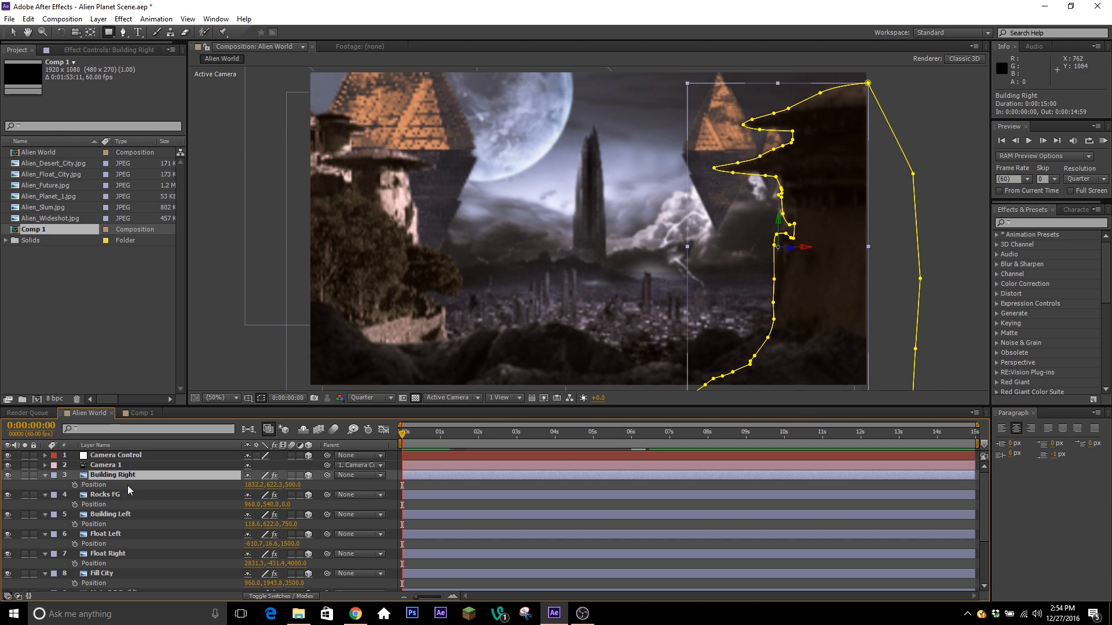
left_click(1020, 224)
type("drpb")
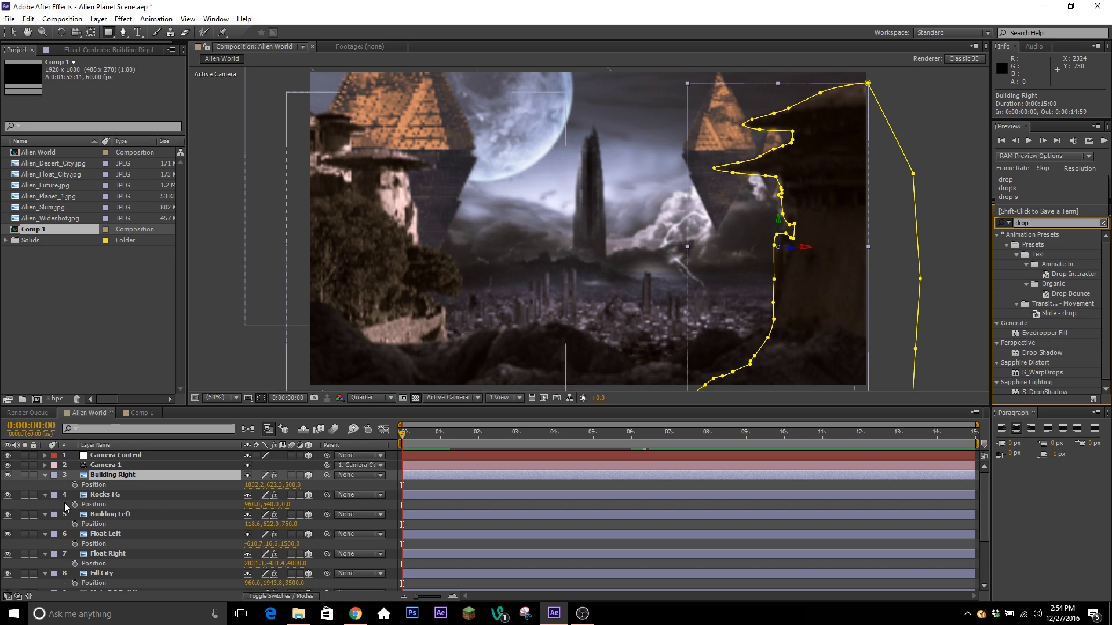
left_click(146, 495)
left_click(176, 474)
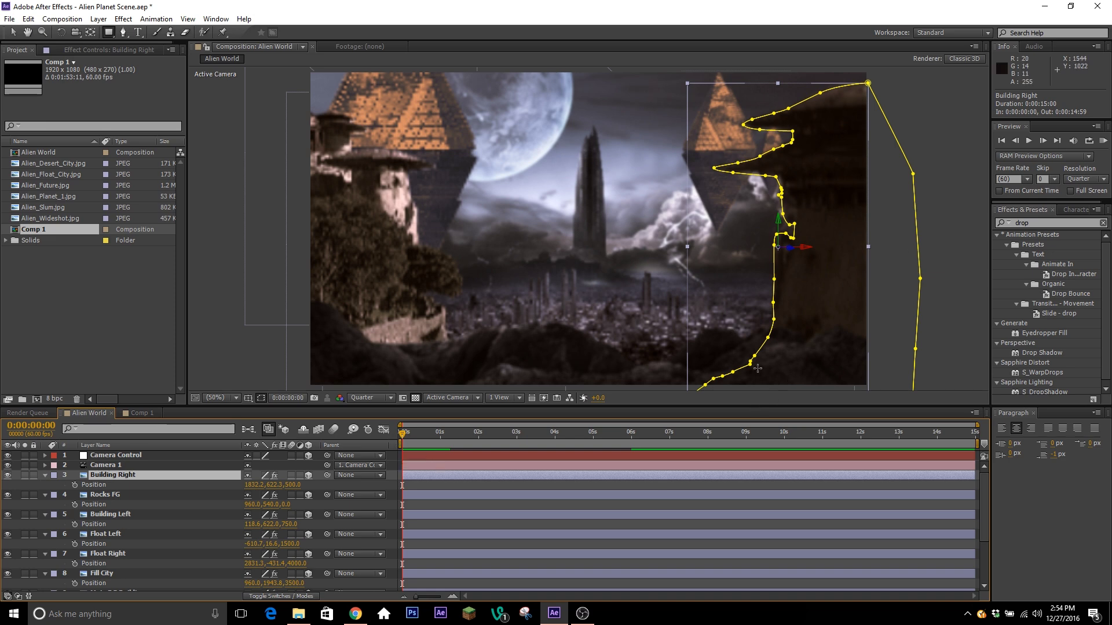
Go up the layer stack from Building Left to Camera Control and check Camera Control's Position values.
left_click(145, 512)
left_click(154, 495)
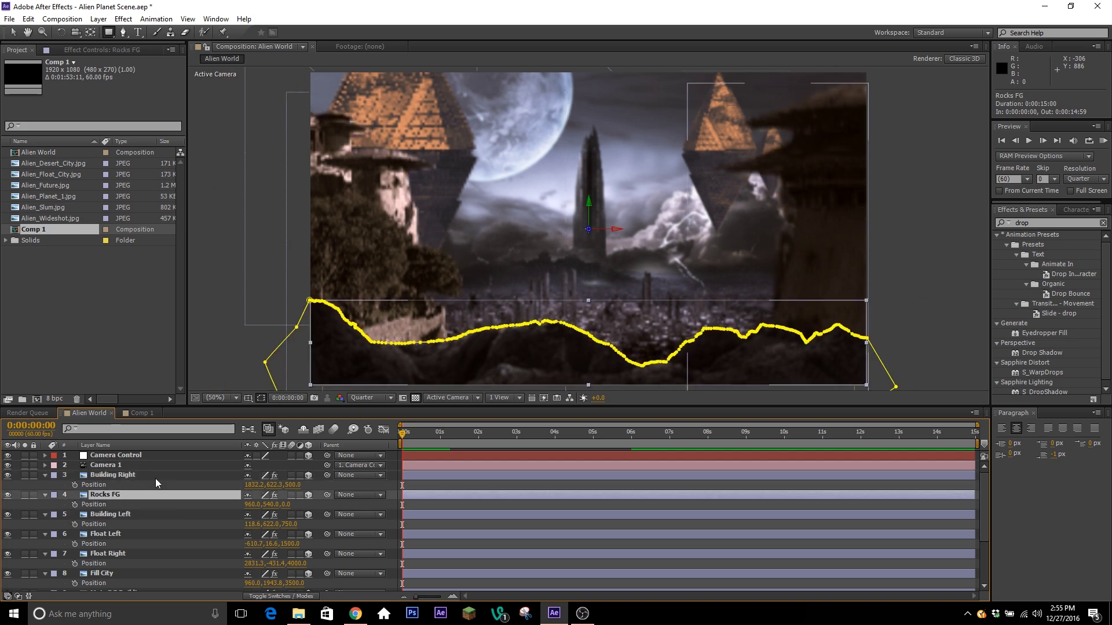
left_click(155, 476)
left_click(155, 465)
left_click(155, 457)
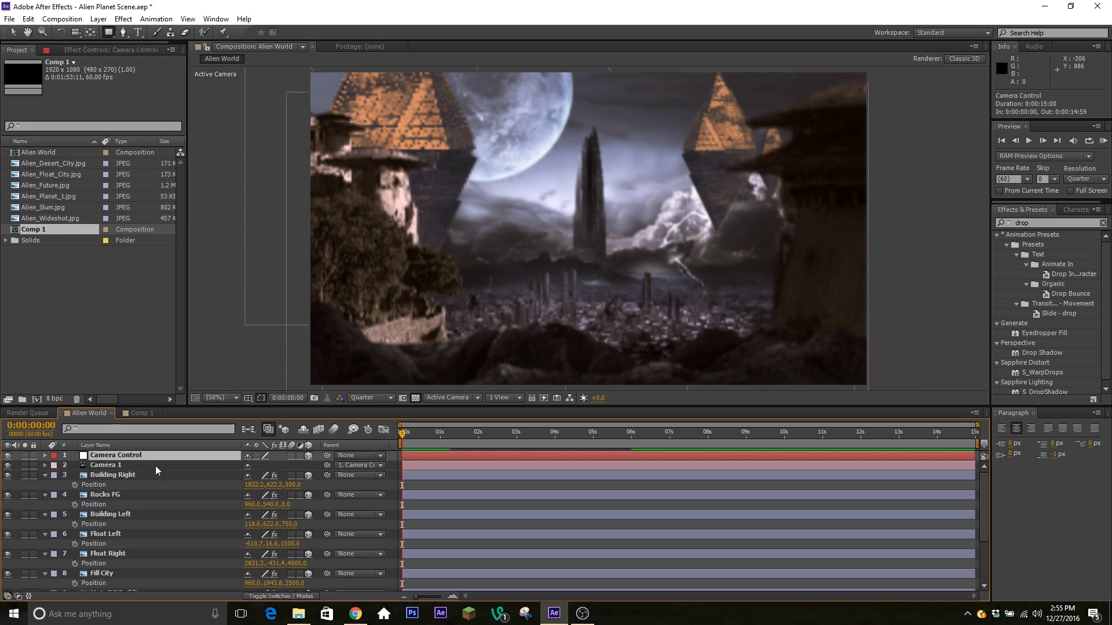
left_click(156, 463)
left_click(158, 455)
key("p")
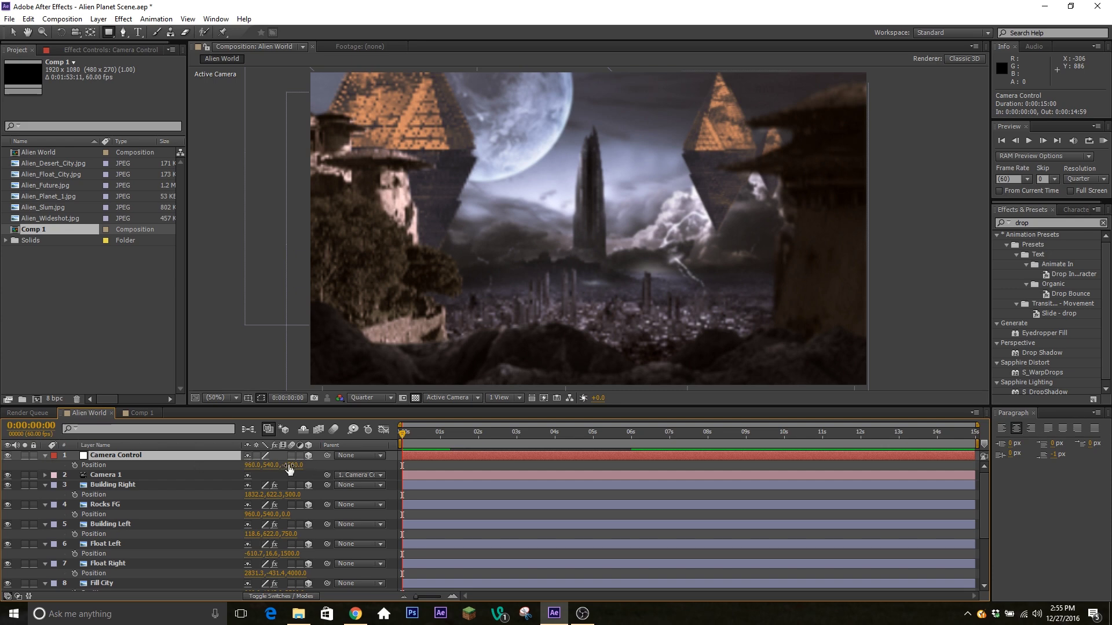
left_click(45, 455)
Switch to the Comp 1 composition and delete its camera layer.
left_click(144, 416)
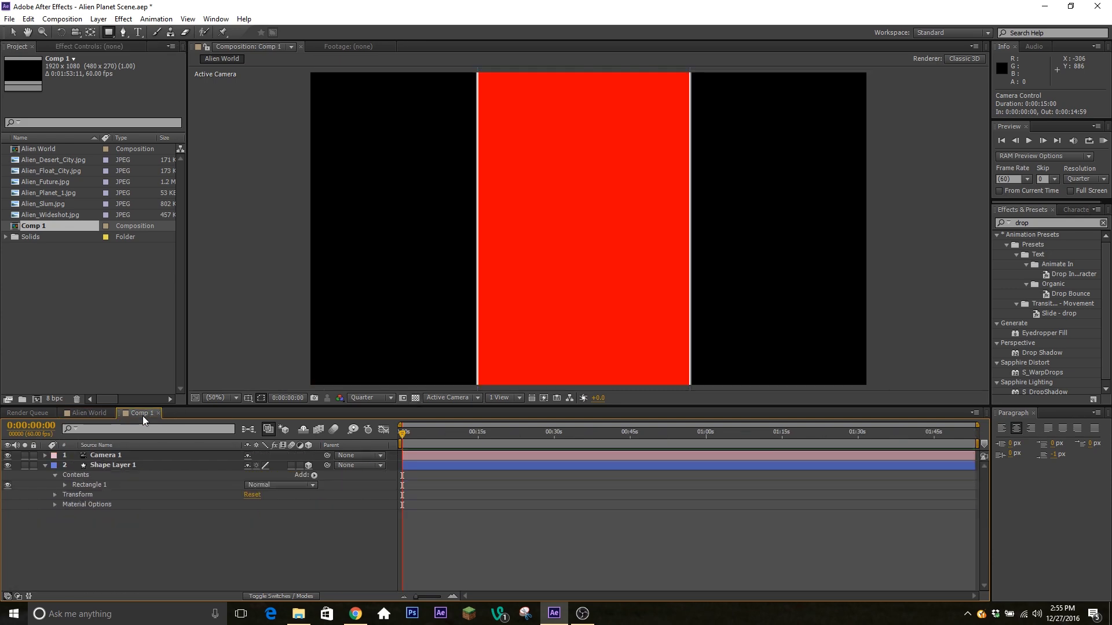
left_click(145, 455)
key("Delete")
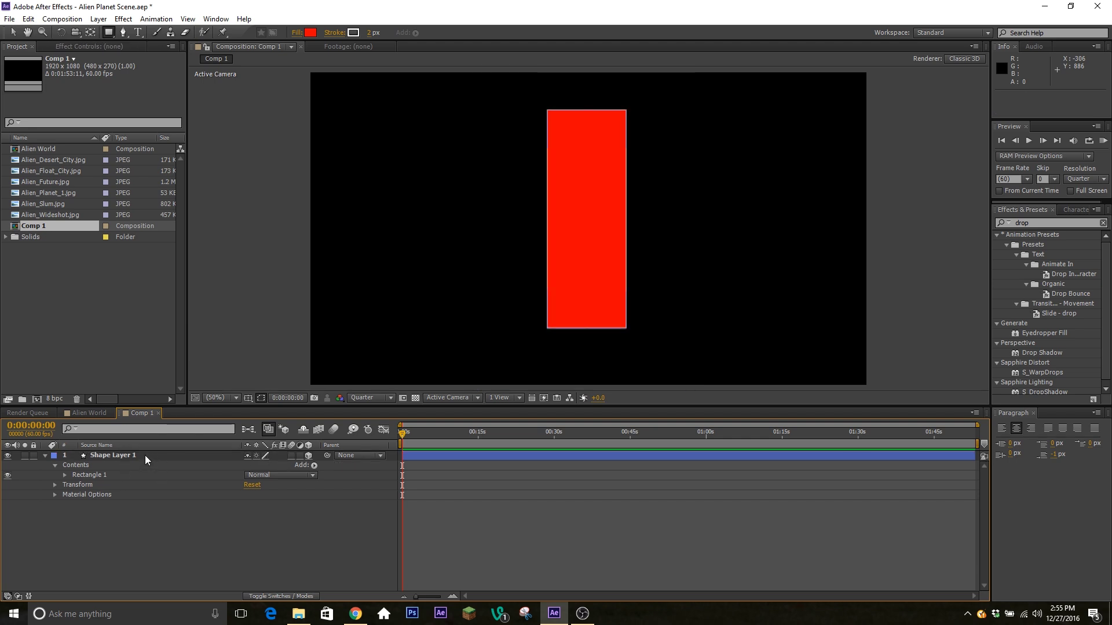
Duplicate the red rectangle's shape layer twice and scale the topmost copy to 63%.
left_click(151, 454)
key("ctrl+d")
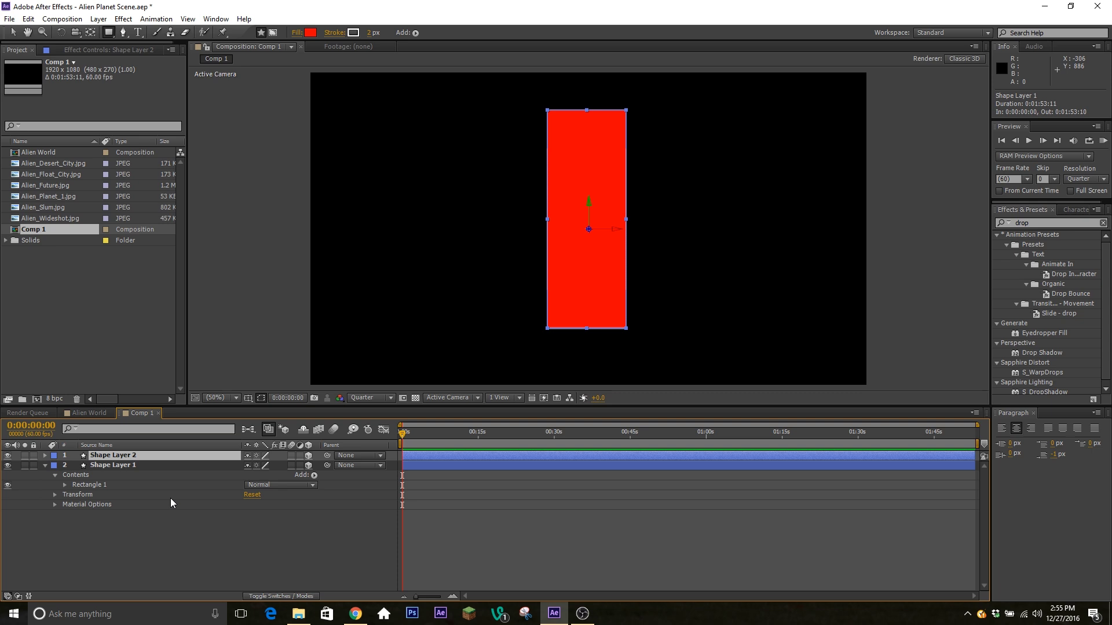
key("ctrl+d")
key("s")
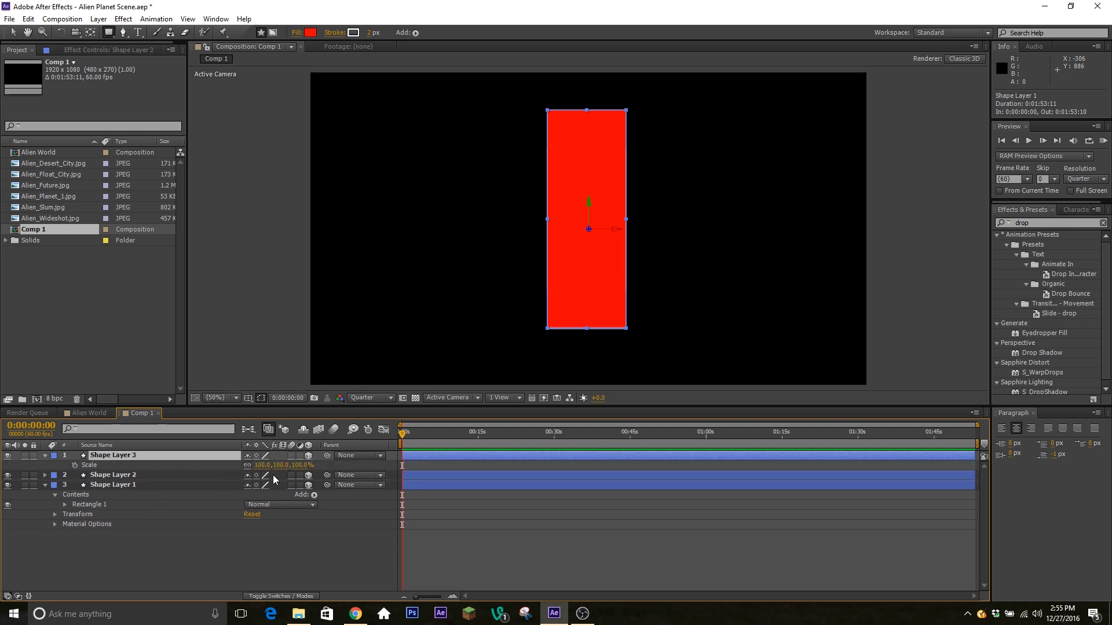
left_click_drag(289, 466, 315, 491)
Position Shape Layer 2 at 1460, 540, 710 and Shape Layer 3 at 310, 740, -460 to spread them in depth.
left_click(163, 476)
key("p")
left_click(188, 464)
left_click(189, 456)
key("p")
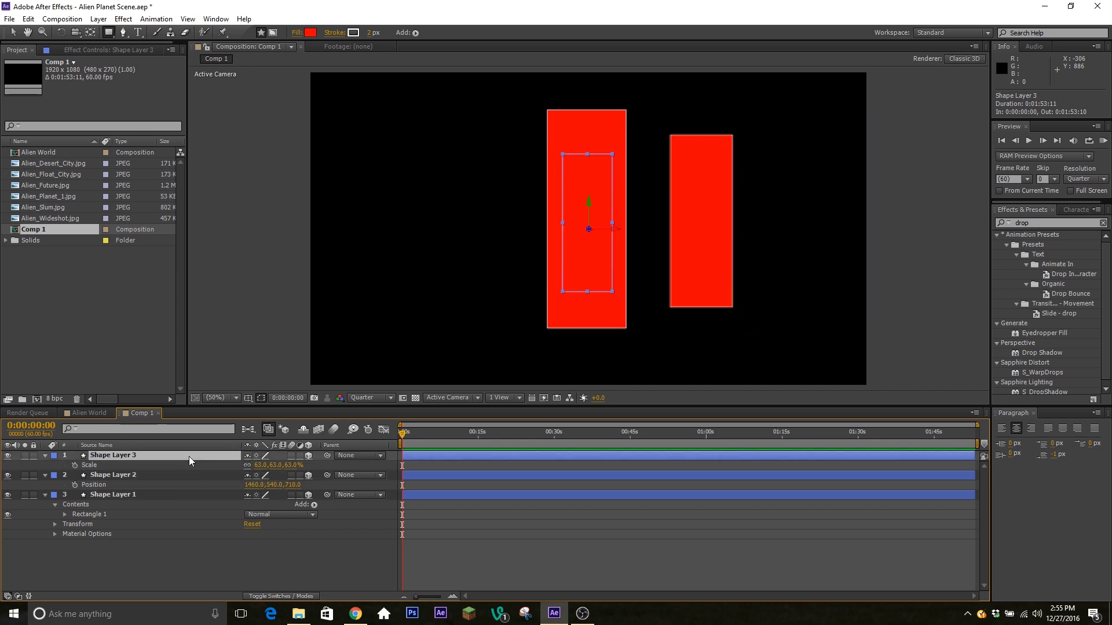
left_click_drag(274, 470, 214, 470)
left_click_drag(295, 467, 249, 471)
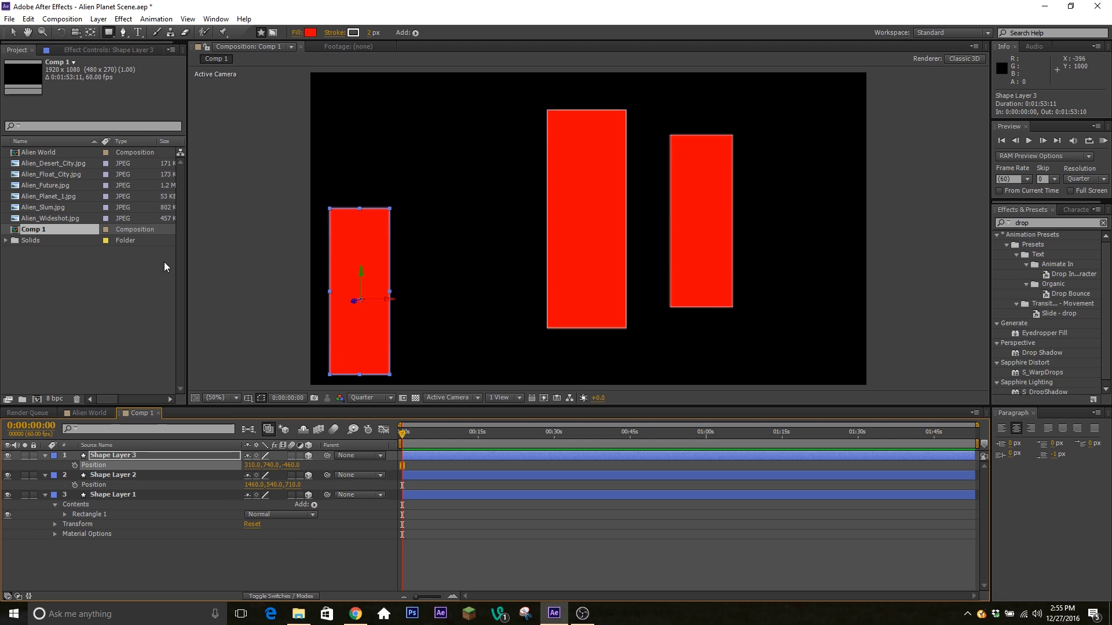
Add a new 3D null object above the shape layers.
left_click(97, 19)
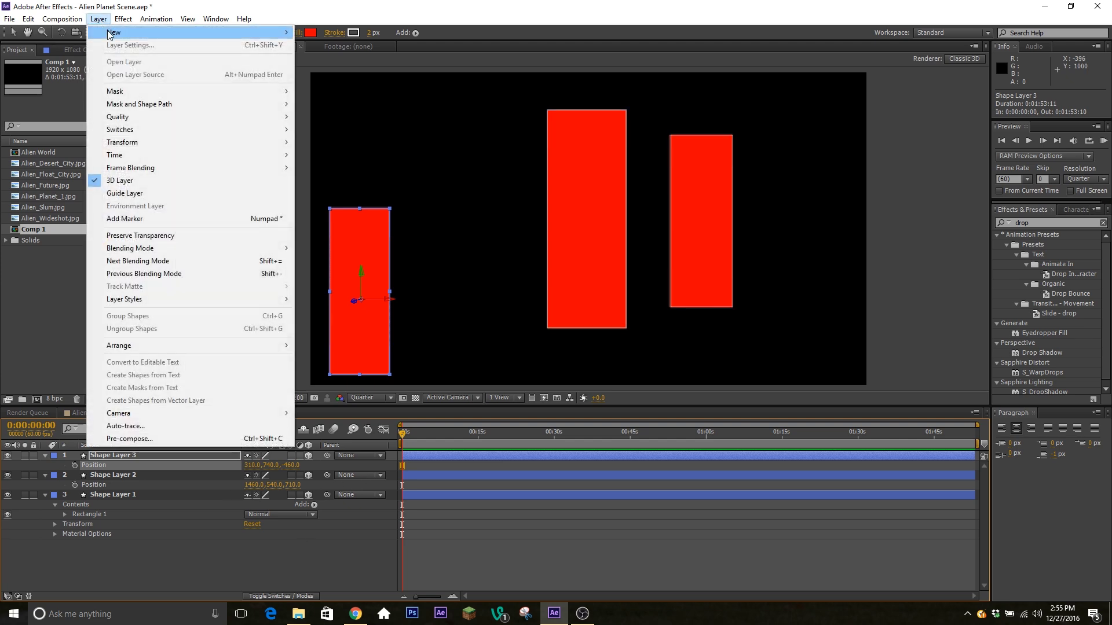
mouse_move(112, 36)
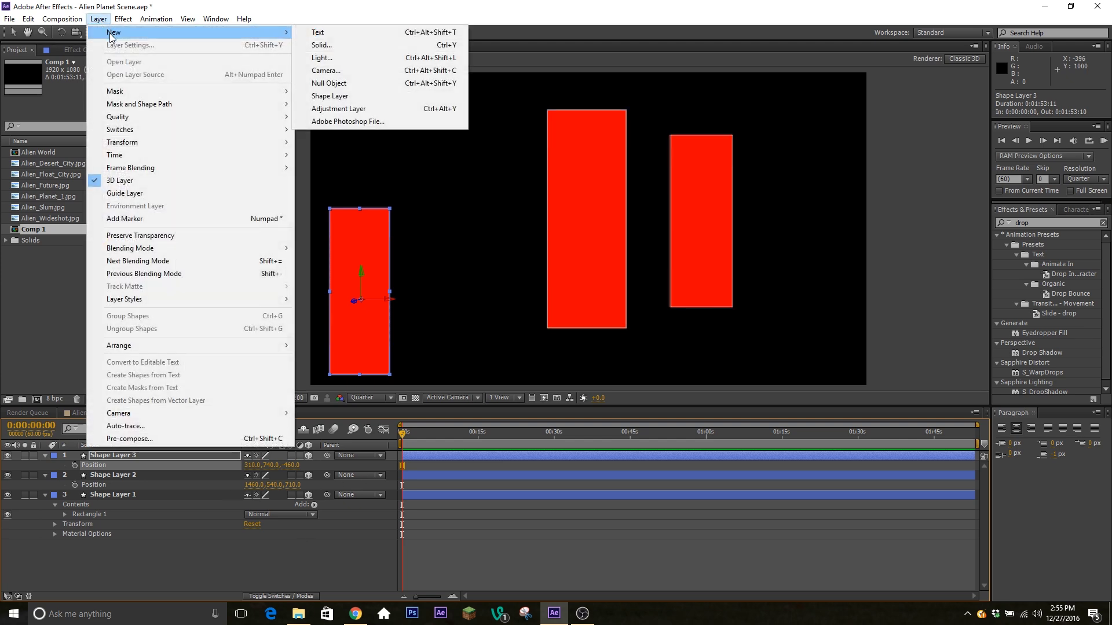
left_click(347, 83)
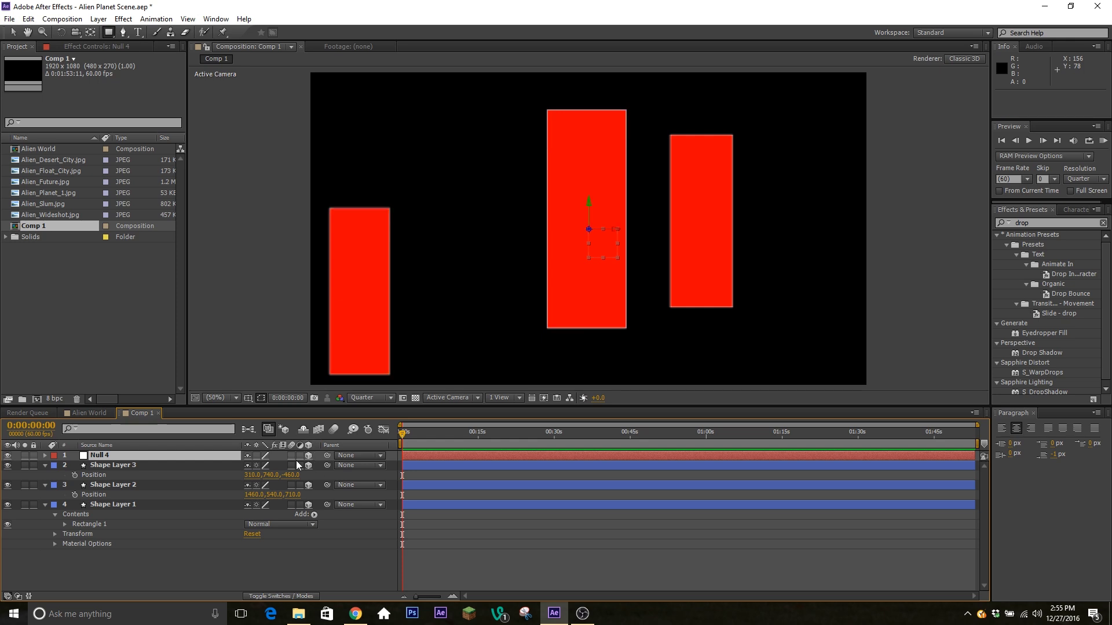
Parent all three shape layers to the null object.
left_click(154, 465)
left_click(154, 505, "shift")
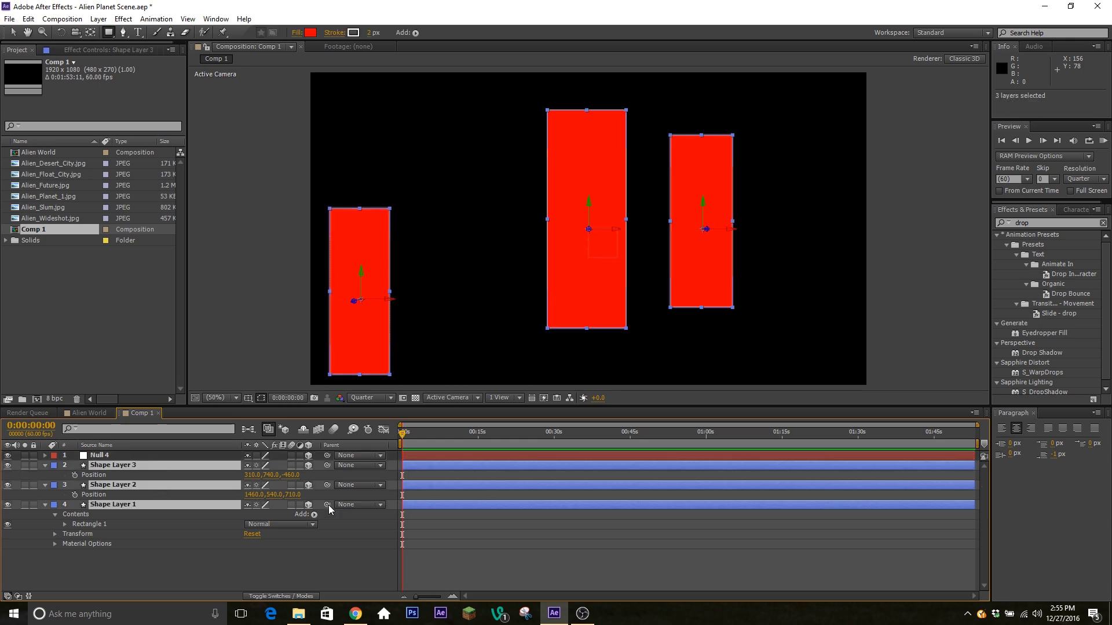
left_click(166, 554)
left_click(144, 464)
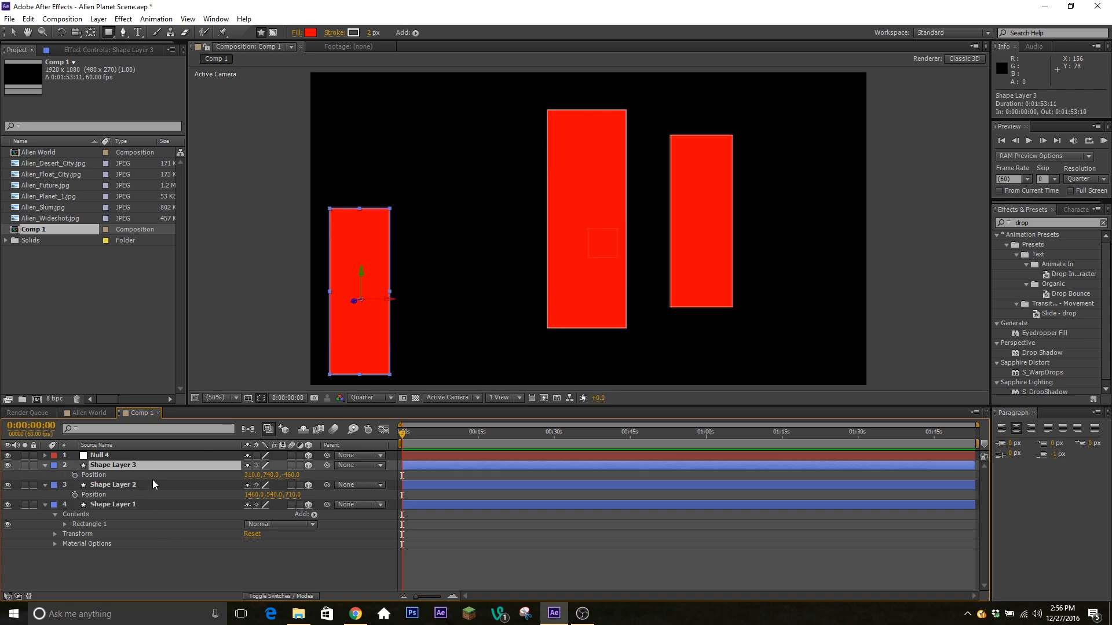
left_click(172, 505, "shift")
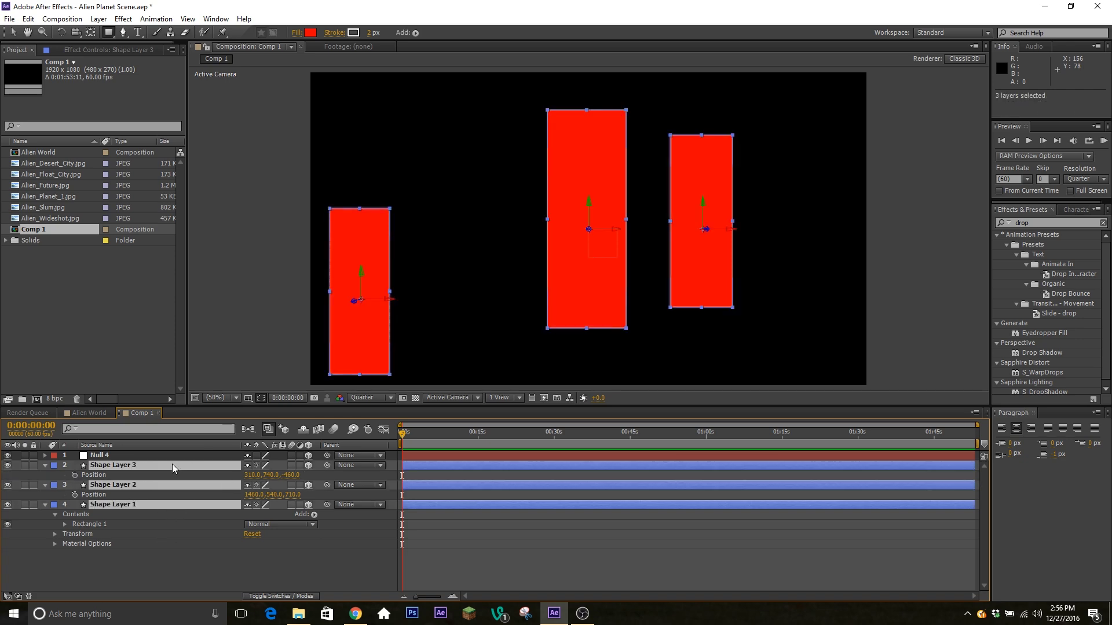
left_click_drag(327, 505, 148, 454)
Move the null horizontally to X 1260 and back to X 1030, carrying the parented shapes along.
left_click(187, 454)
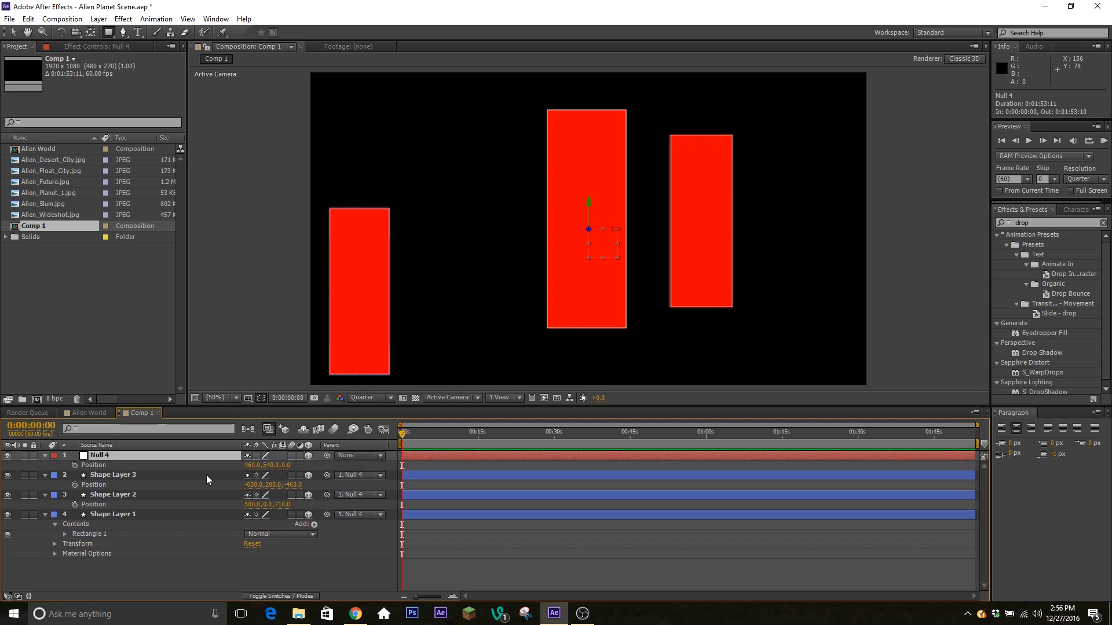
key("p")
left_click_drag(255, 466, 277, 473)
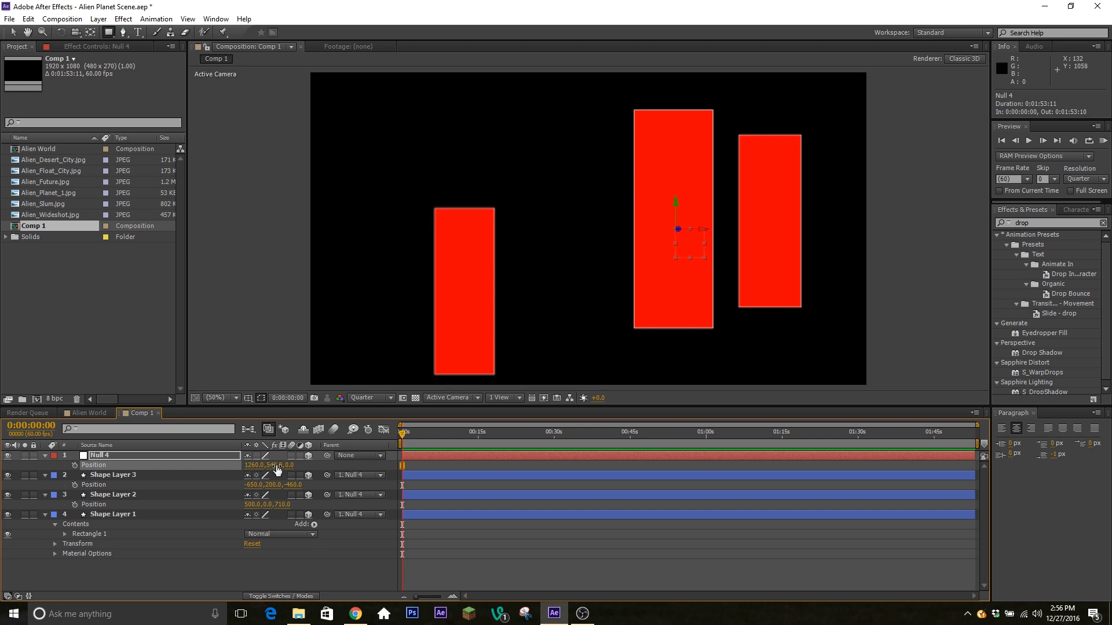
left_click_drag(256, 467, 226, 450)
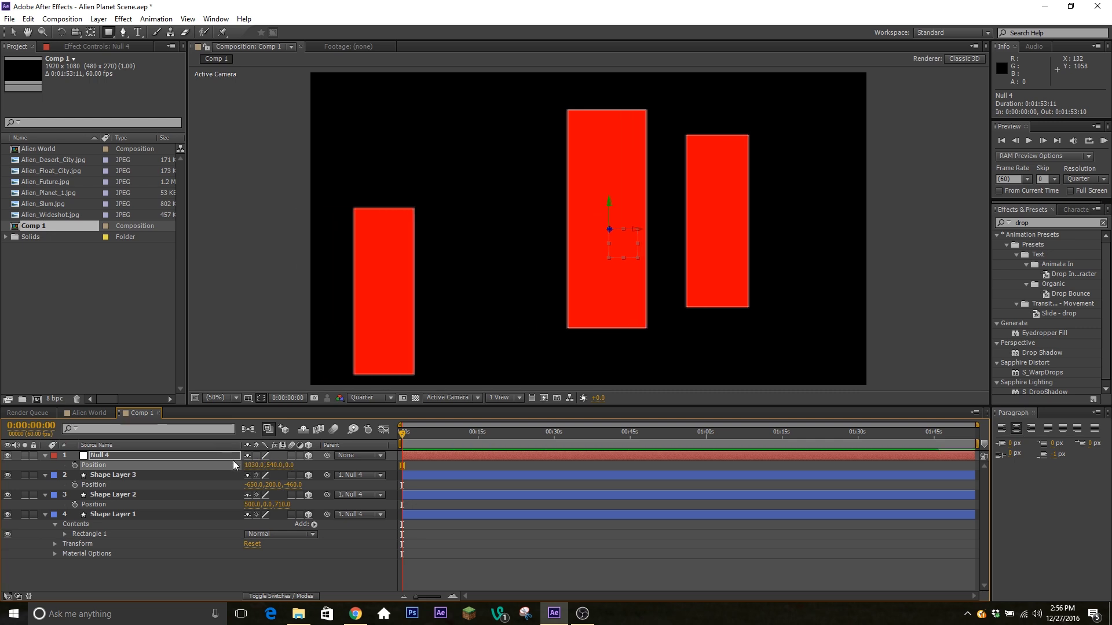
Create a white solid at the composition's full size.
left_click(220, 569)
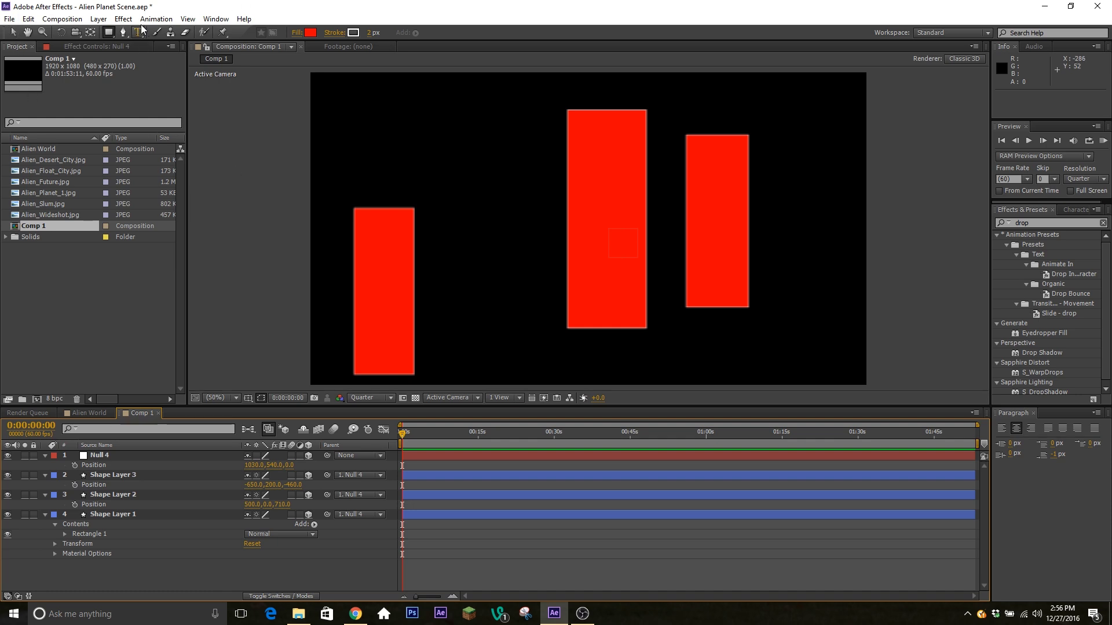
left_click(102, 20)
mouse_move(115, 33)
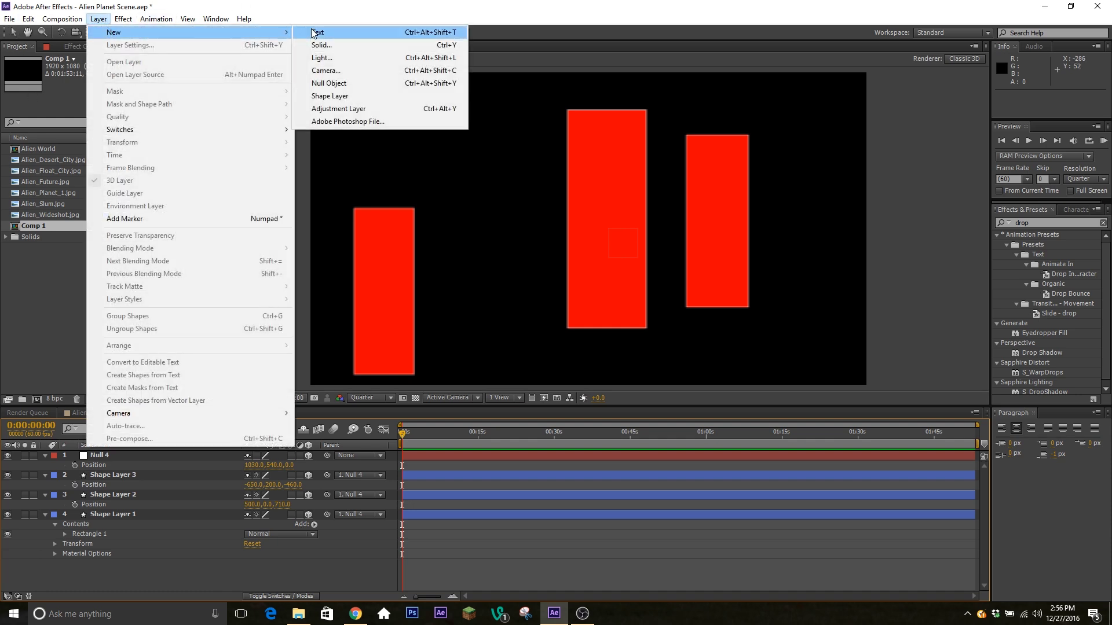
left_click(336, 46)
left_click(590, 408)
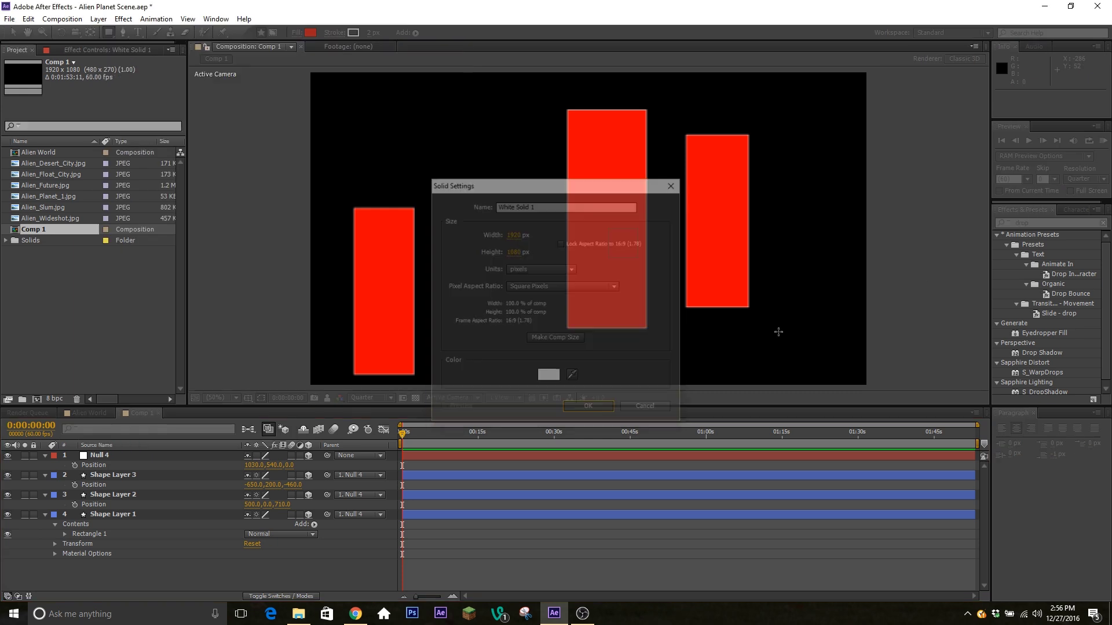
Apply the SRN_PartiSlow2 preset to the white solid and slide its layer about 47 seconds earlier.
double_click(1045, 223)
type("parti")
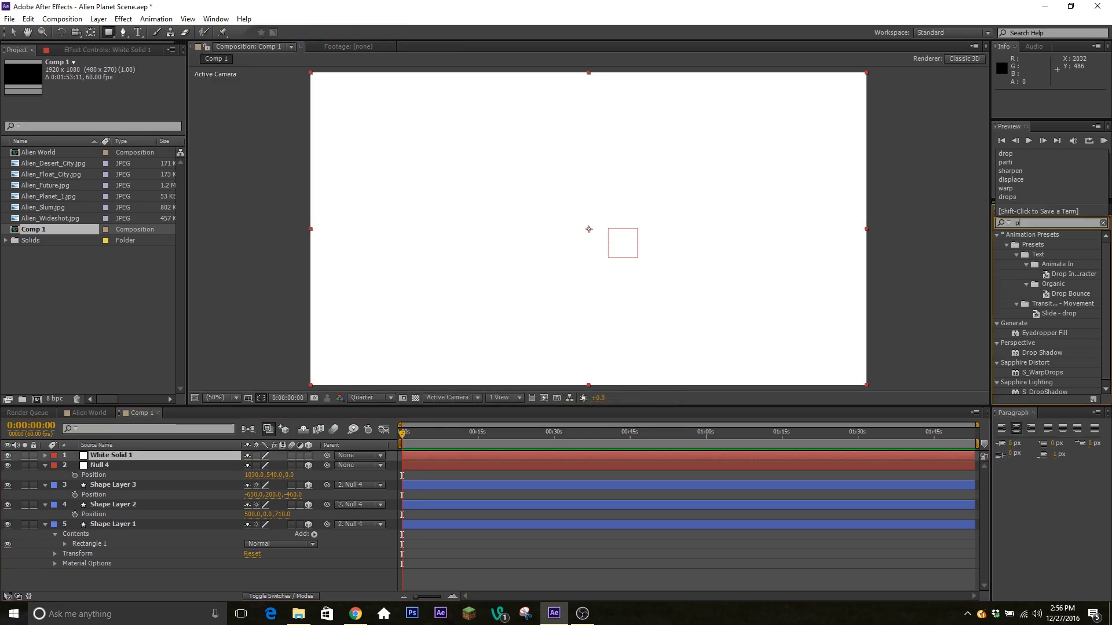
double_click(1065, 266)
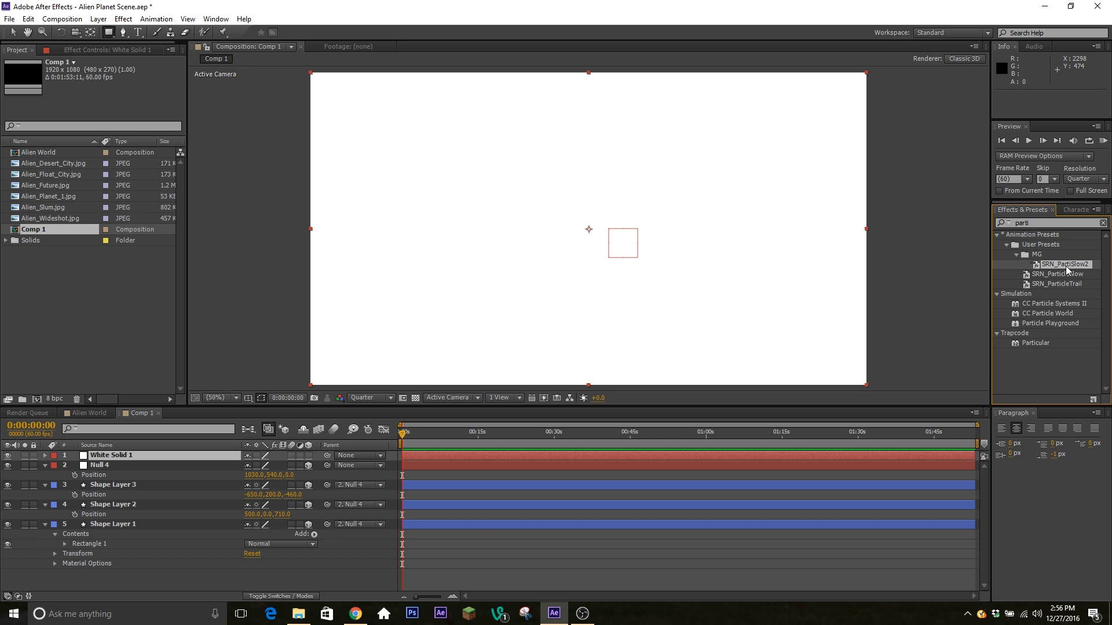
left_click_drag(929, 458, 686, 475)
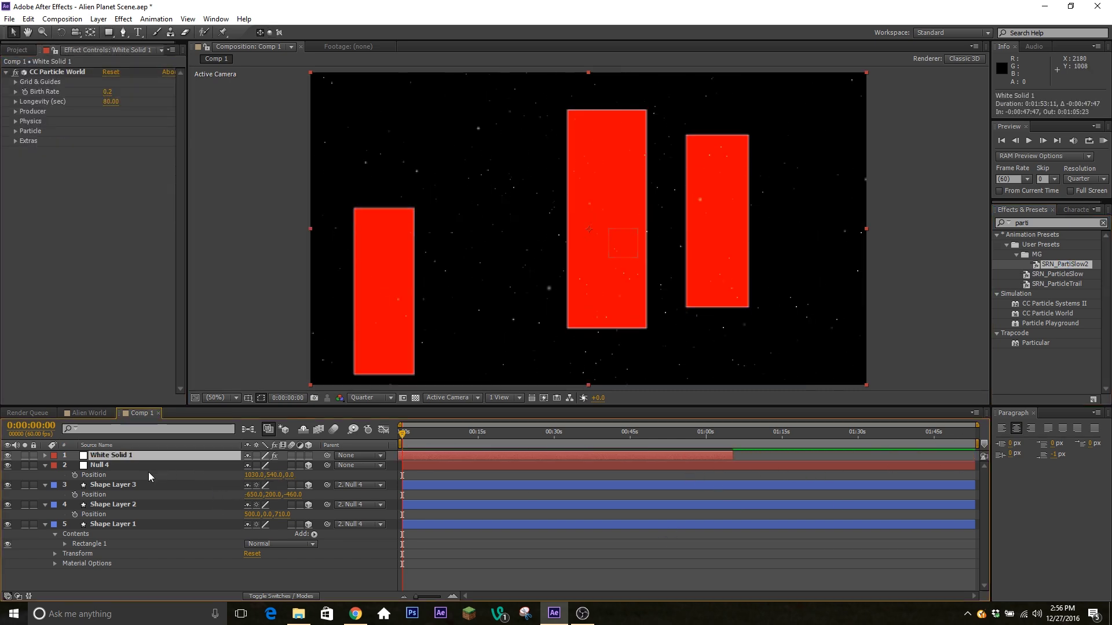
Try parenting the particle solid to the null, shifting the null down to Y 942 as a test and undoing the move.
left_click_drag(272, 478, 416, 452)
key("ctrl+z")
left_click_drag(327, 456, 172, 467)
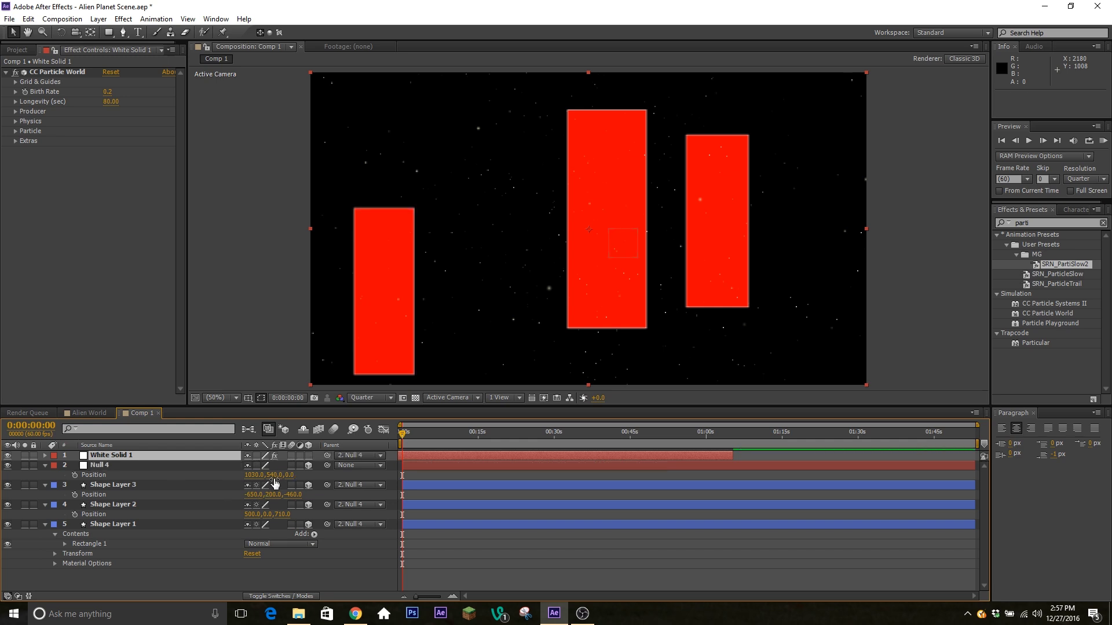
left_click_drag(280, 475, 501, 483)
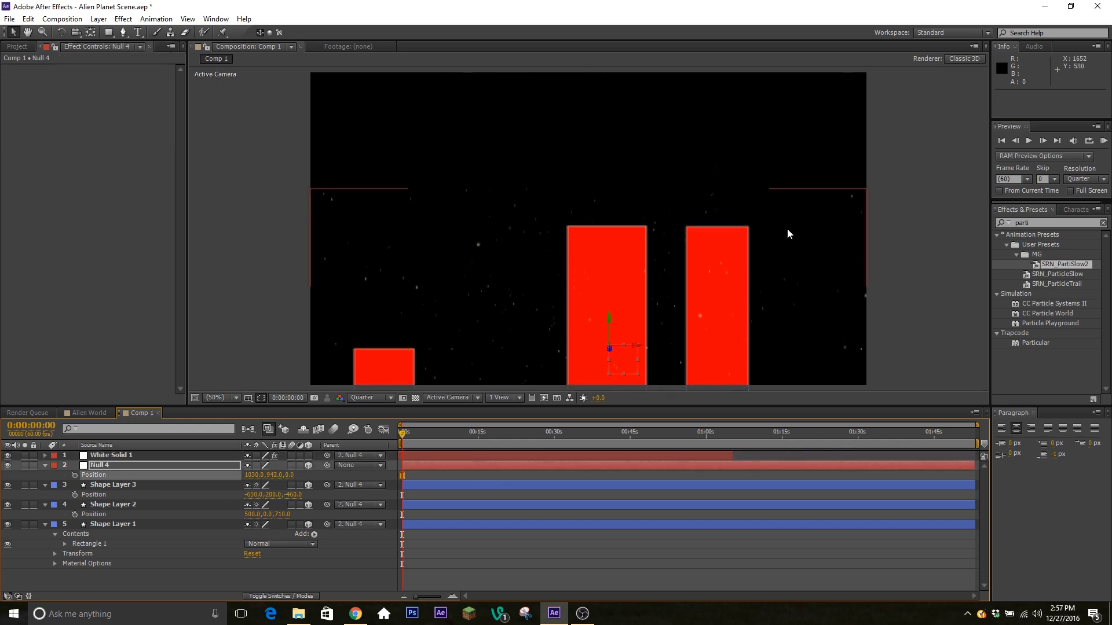
left_click(200, 455)
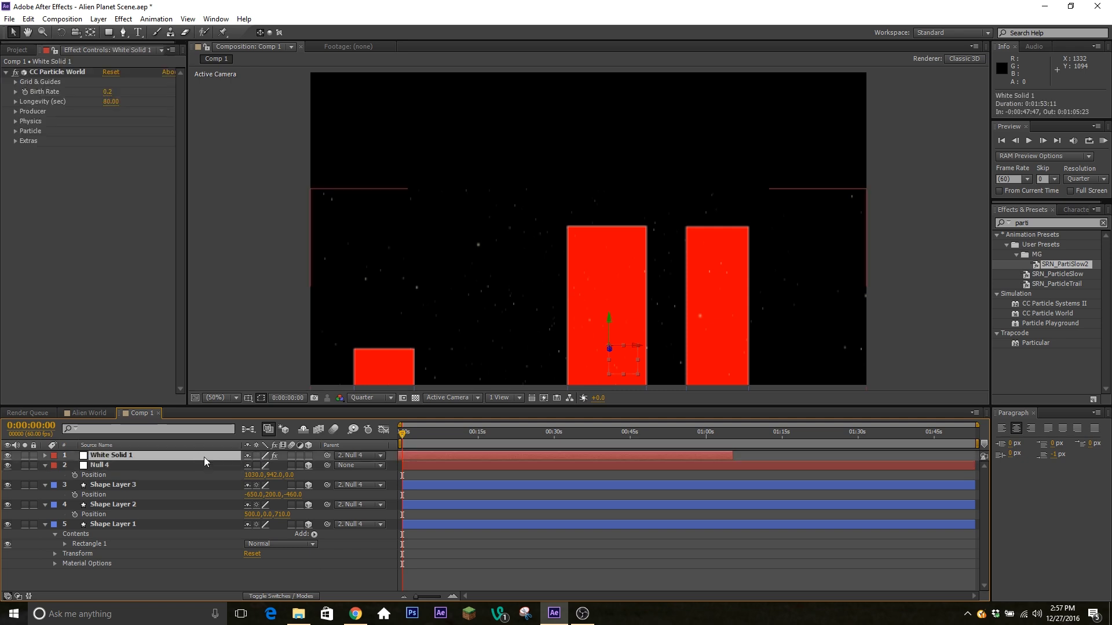
key("ctrl+z")
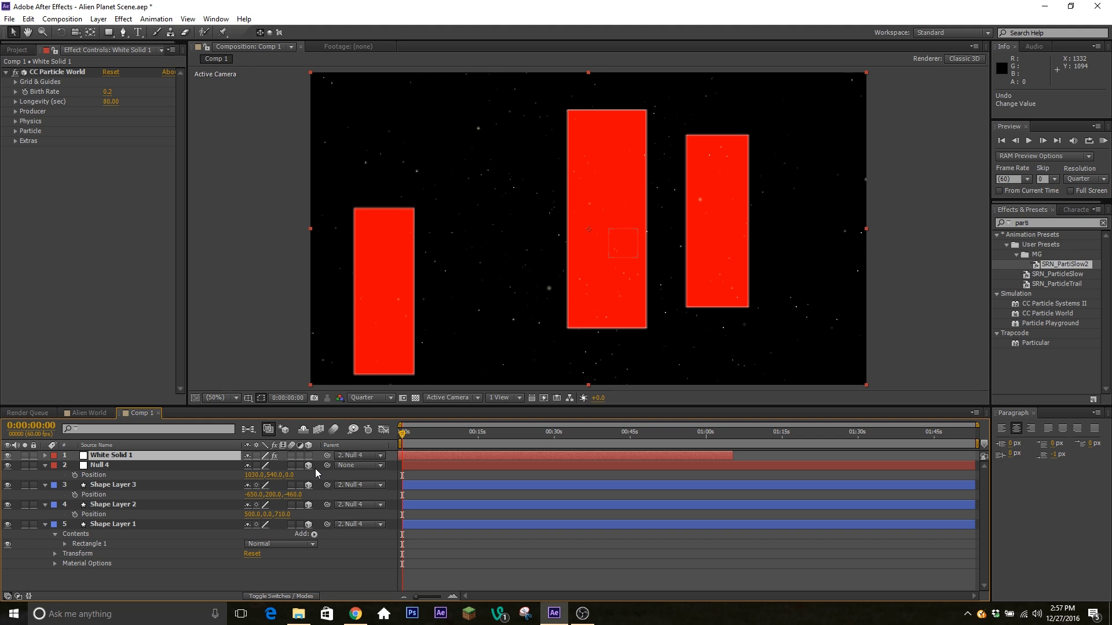
Set the particle solid's parent to None and move the null to 1090, 487, 0.
left_click(273, 567)
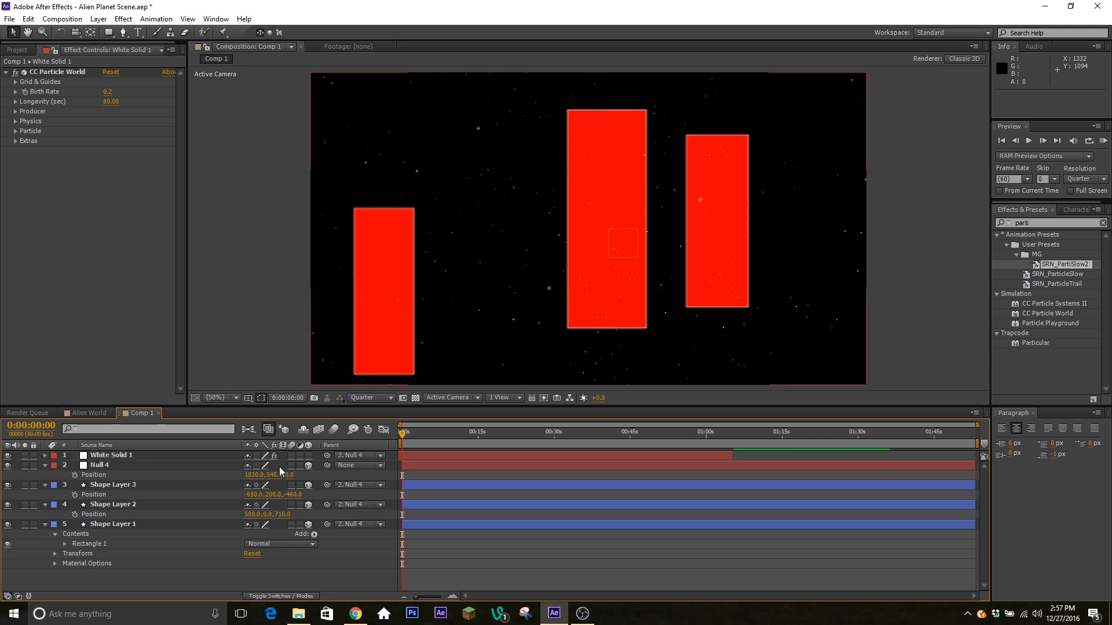
left_click(356, 455)
left_click(363, 468)
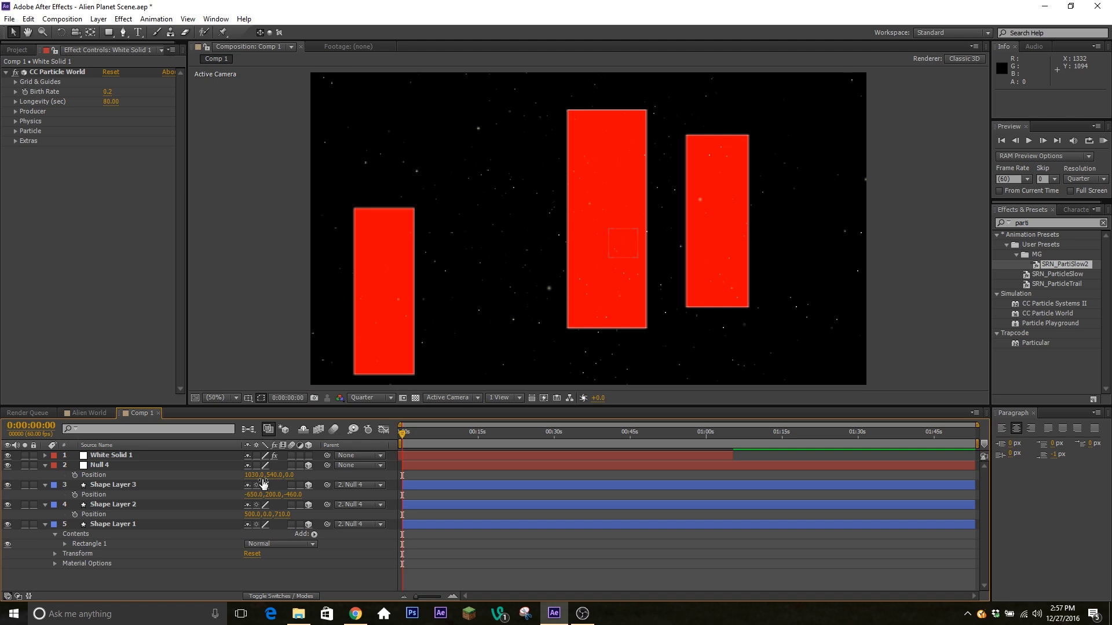
left_click_drag(277, 475, 231, 489)
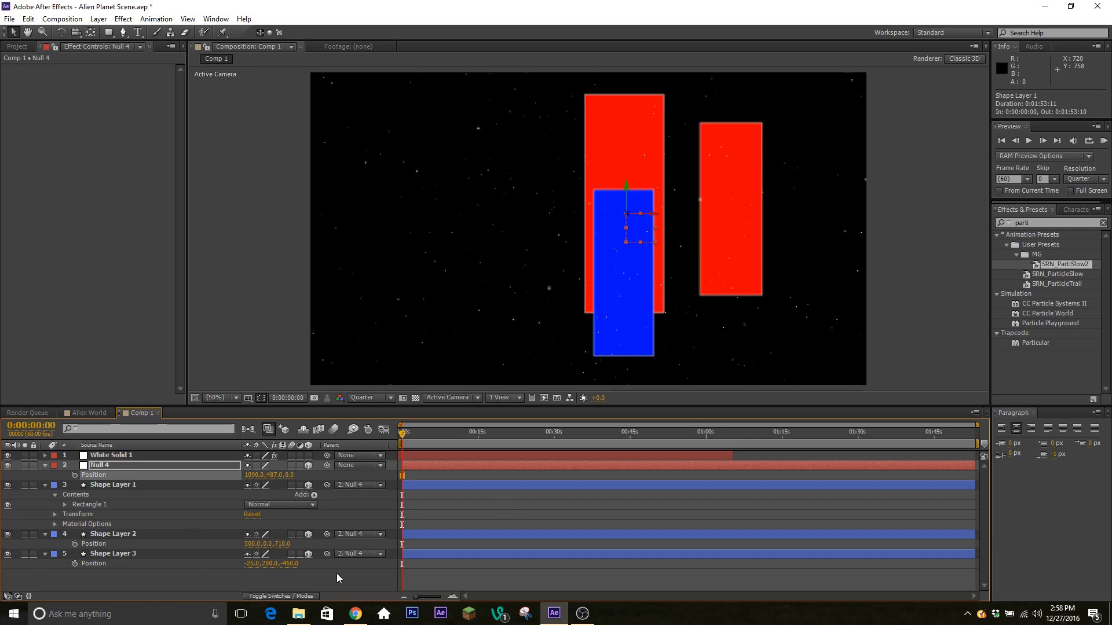
left_click(120, 456)
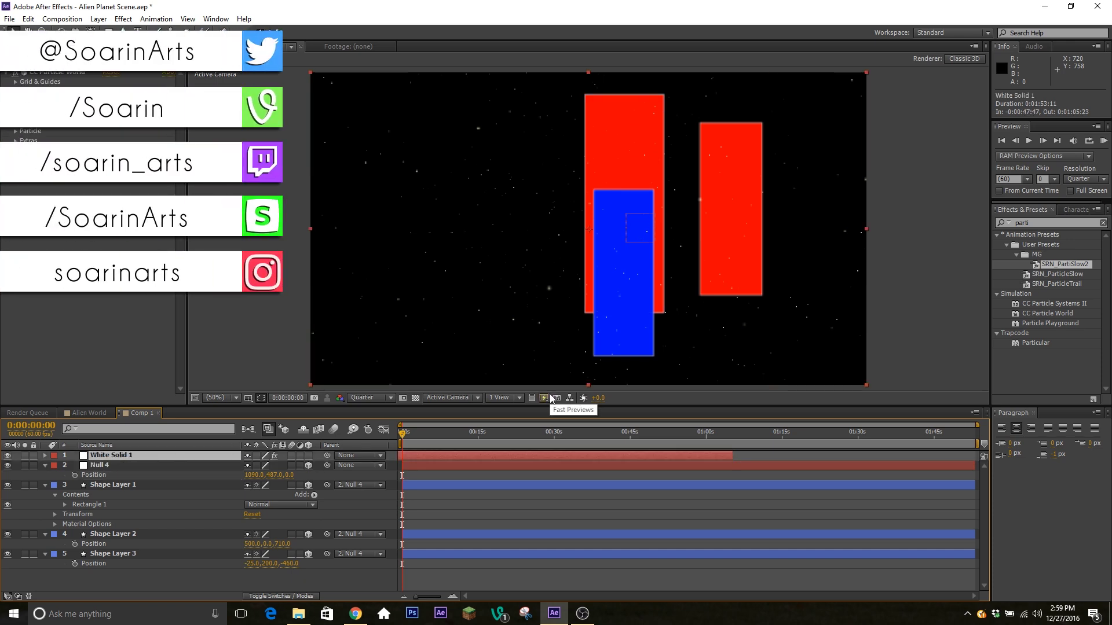